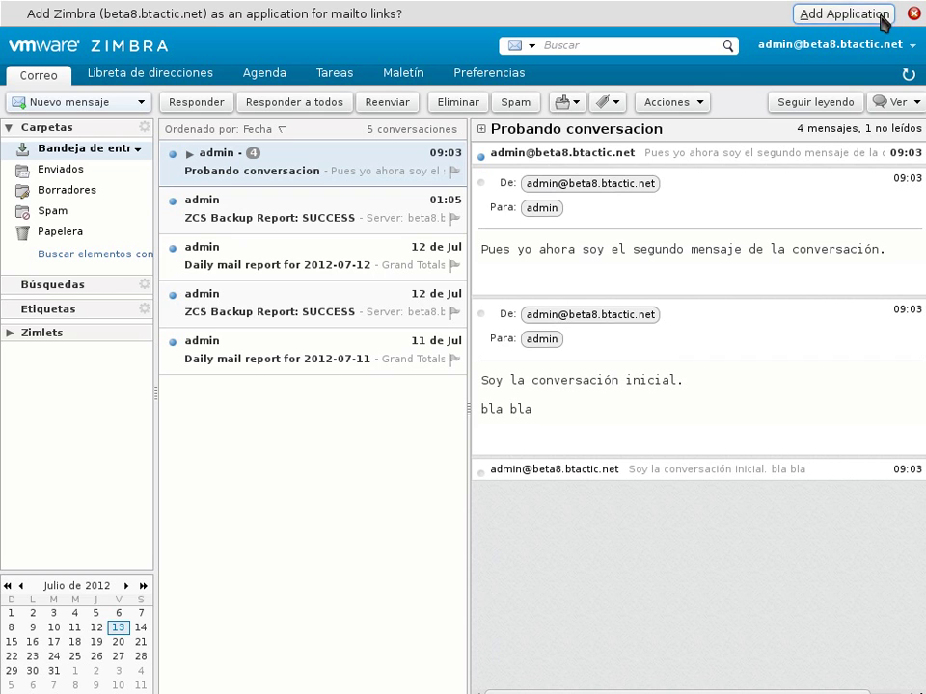
Step: Leave the mailbox through the account menu and return to the web client sign-in page
left_click(910, 47)
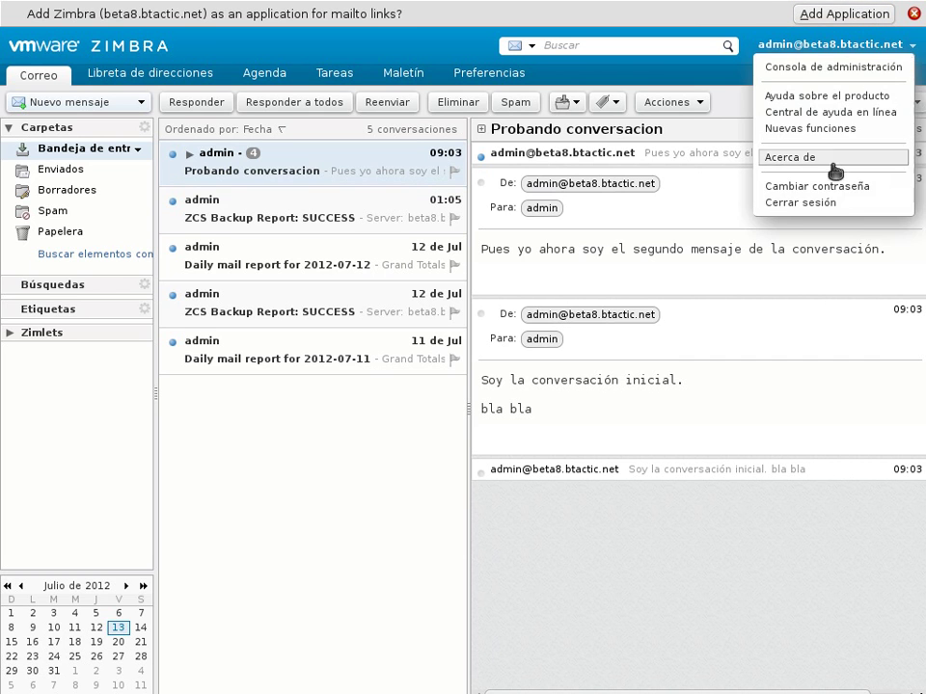
left_click(811, 202)
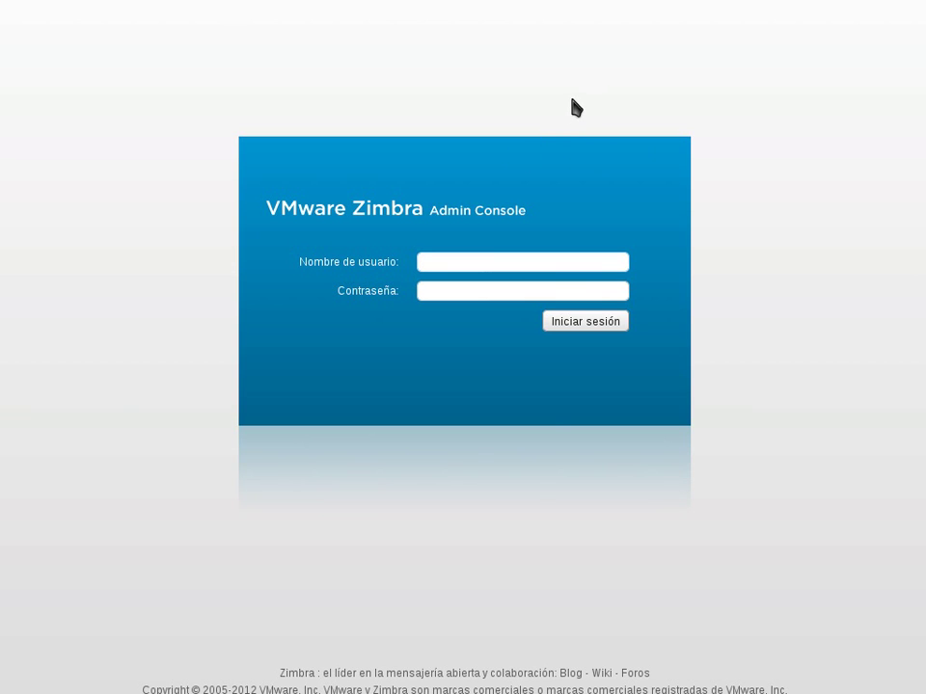
left_click(463, 3)
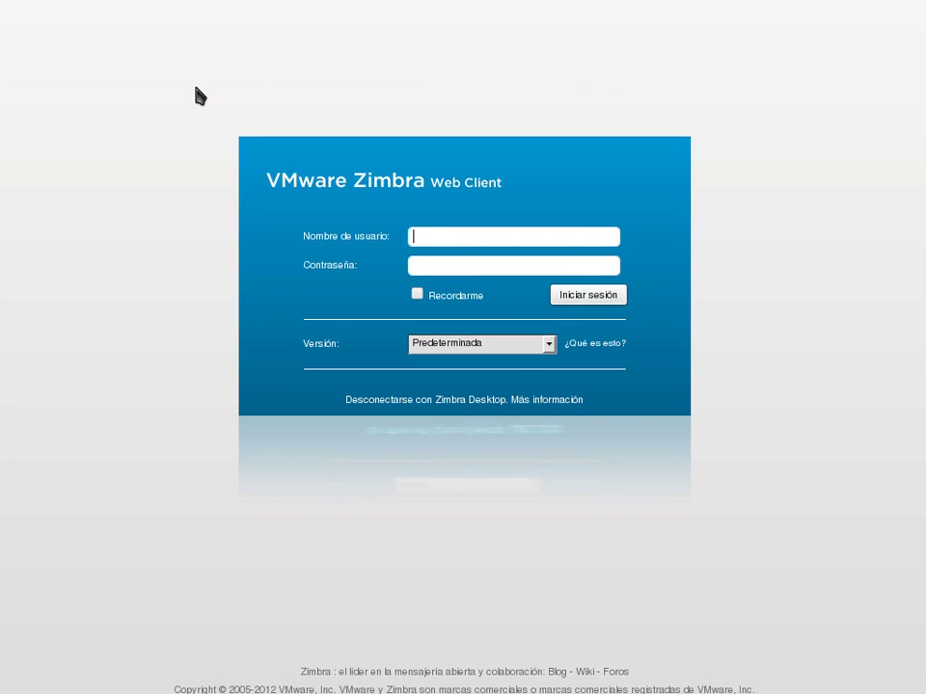
Step: Return to the Admin Console login page and enter the admin username and administrator password
left_click(275, 1)
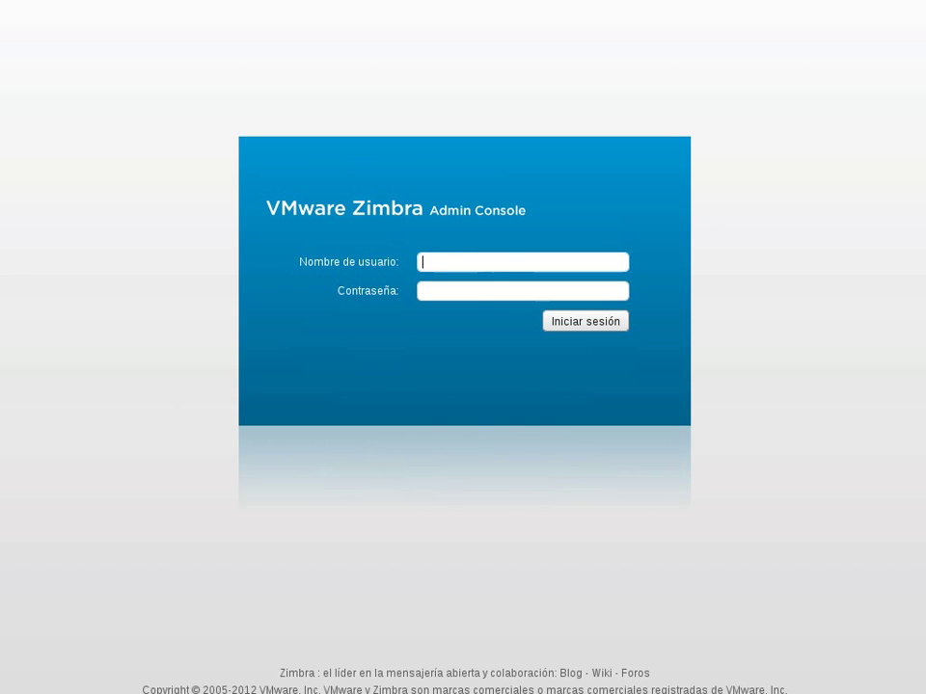
type("admin")
key("Tab")
type("••••••••••")
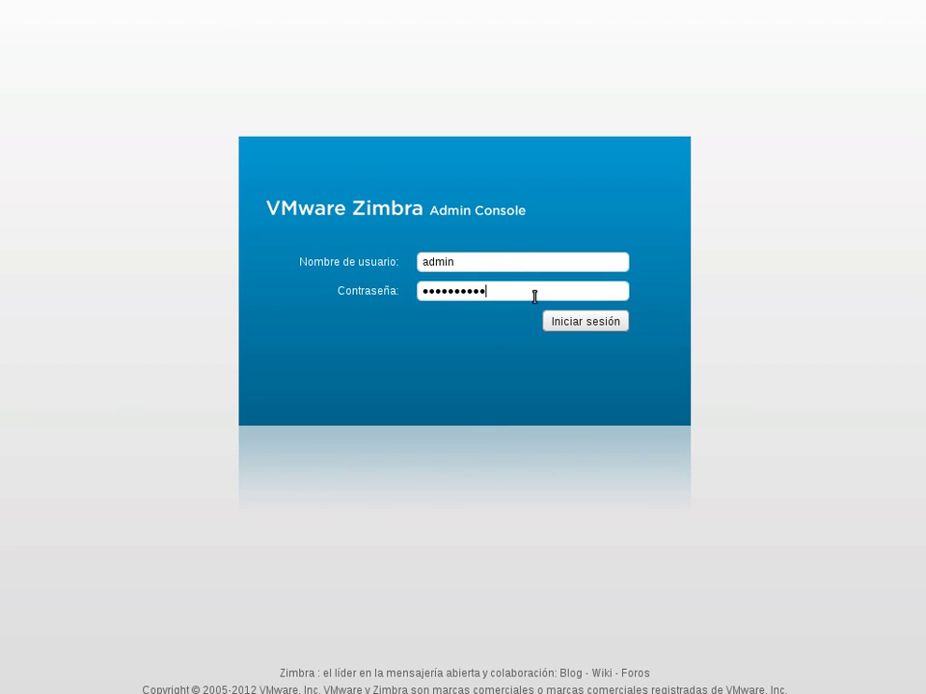
Step: Log in with Iniciar sesión to reach the dashboard with summary, runtime status and setup steps
left_click(576, 322)
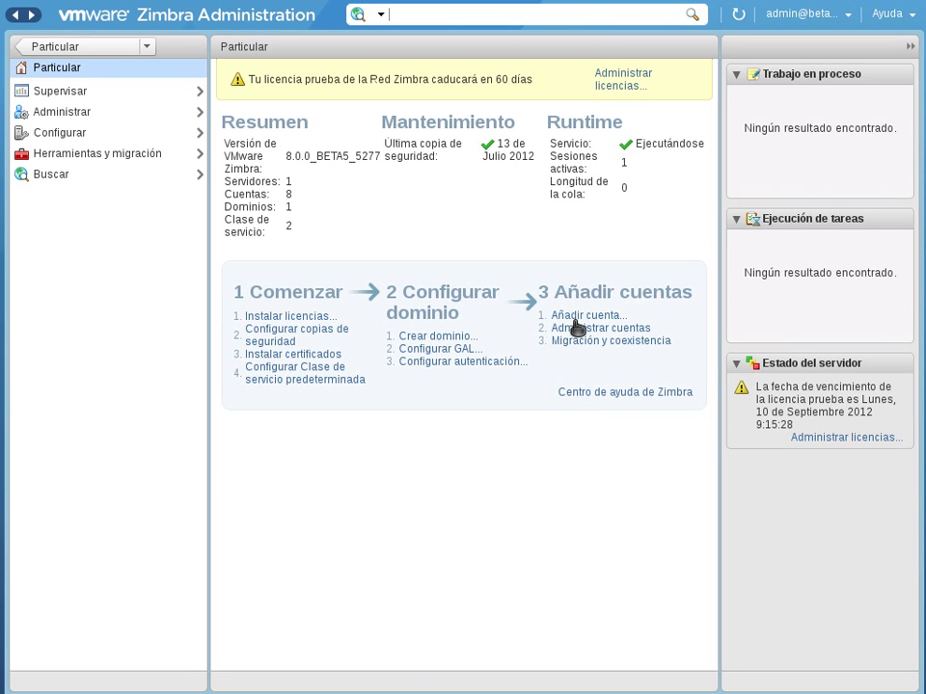
left_click(92, 113)
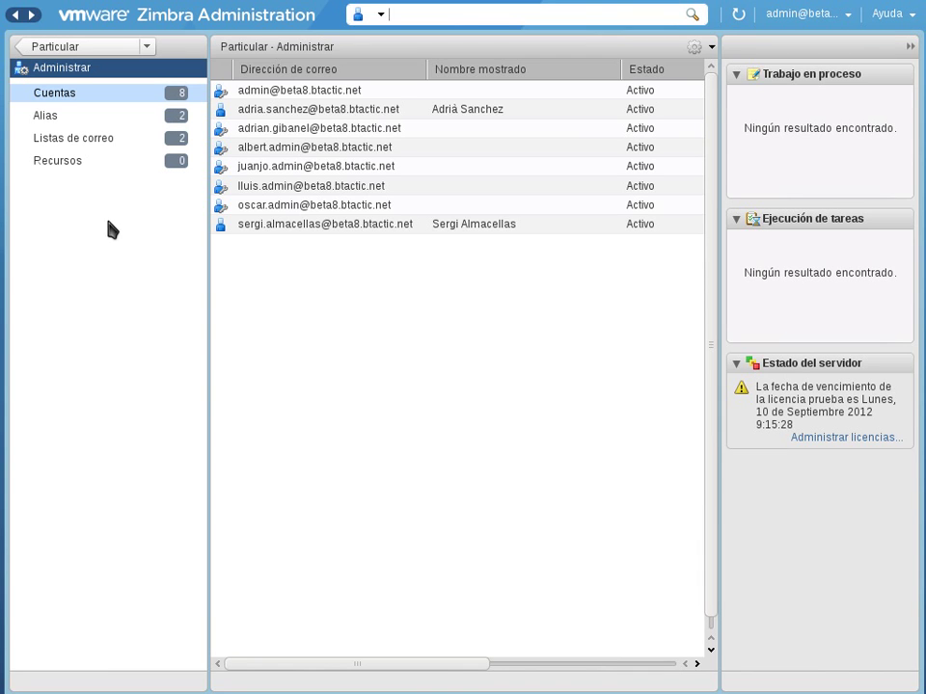
left_click(119, 51)
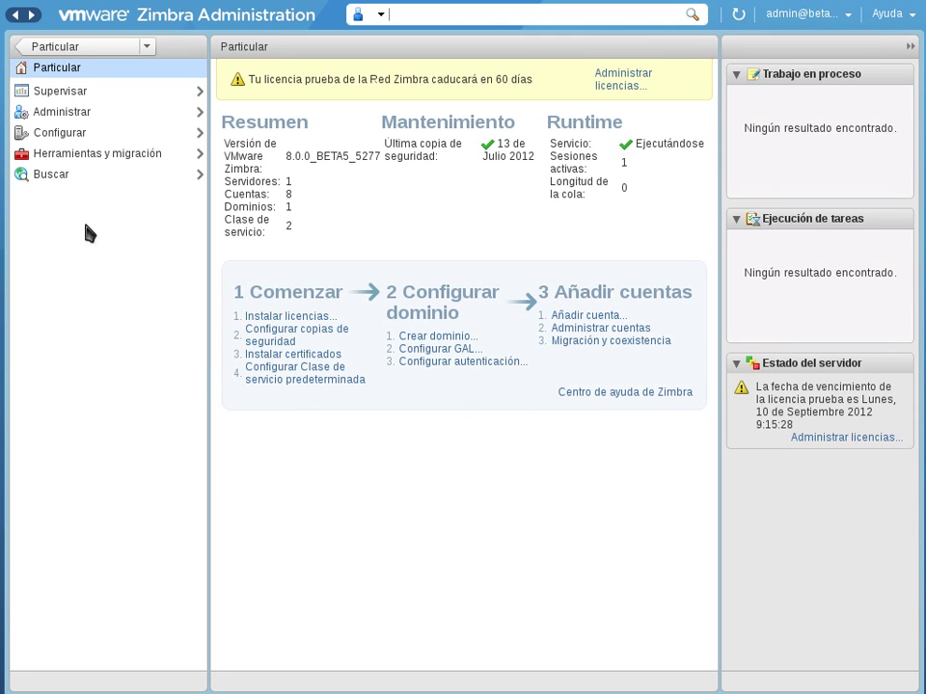
left_click(81, 102)
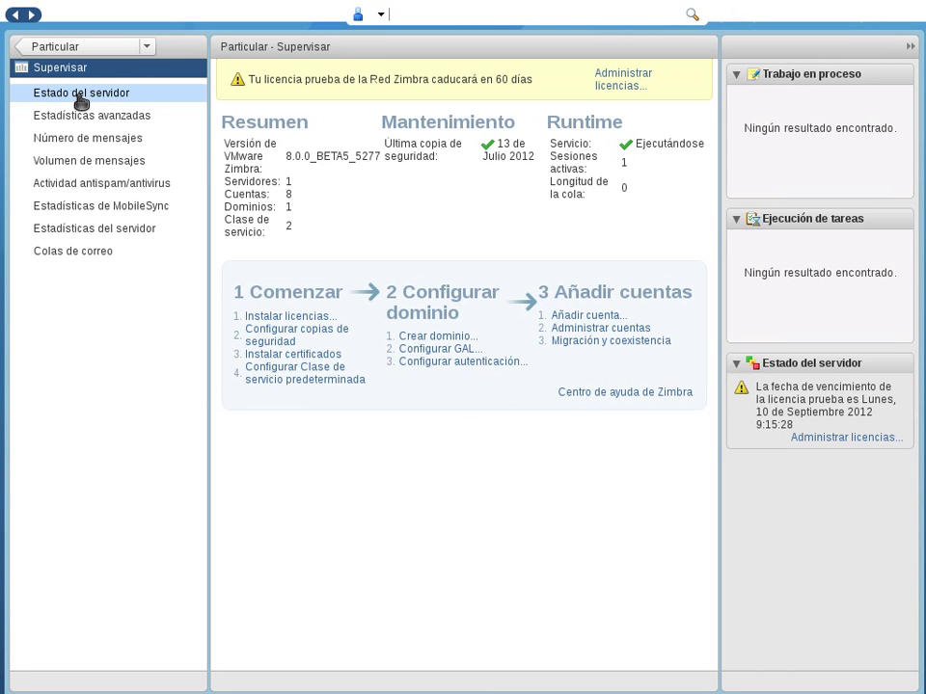
left_click(81, 97)
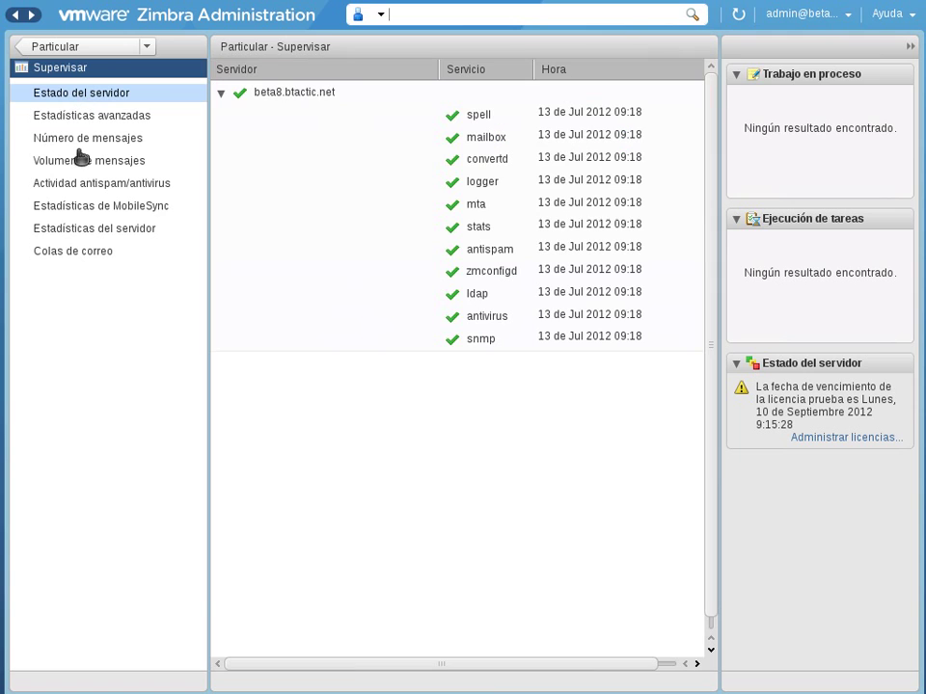
left_click(107, 100)
left_click(120, 120)
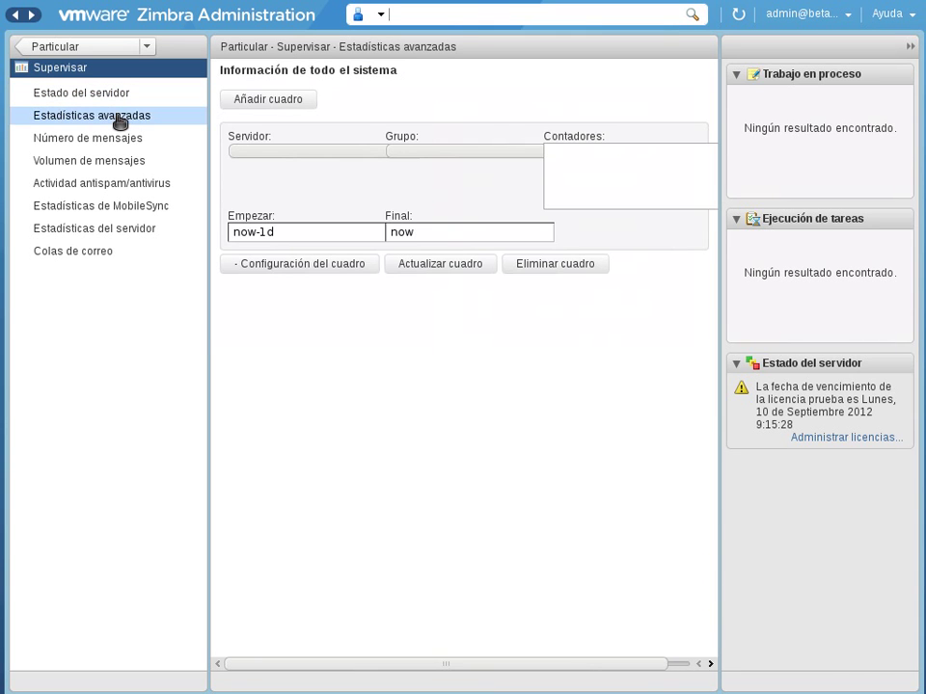
left_click(108, 146)
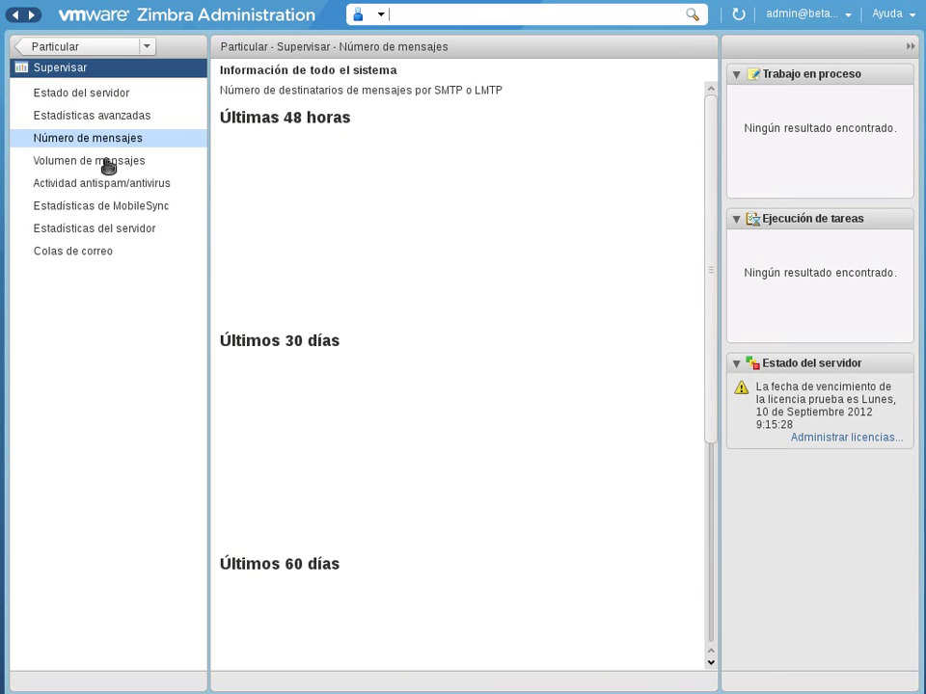
left_click(107, 166)
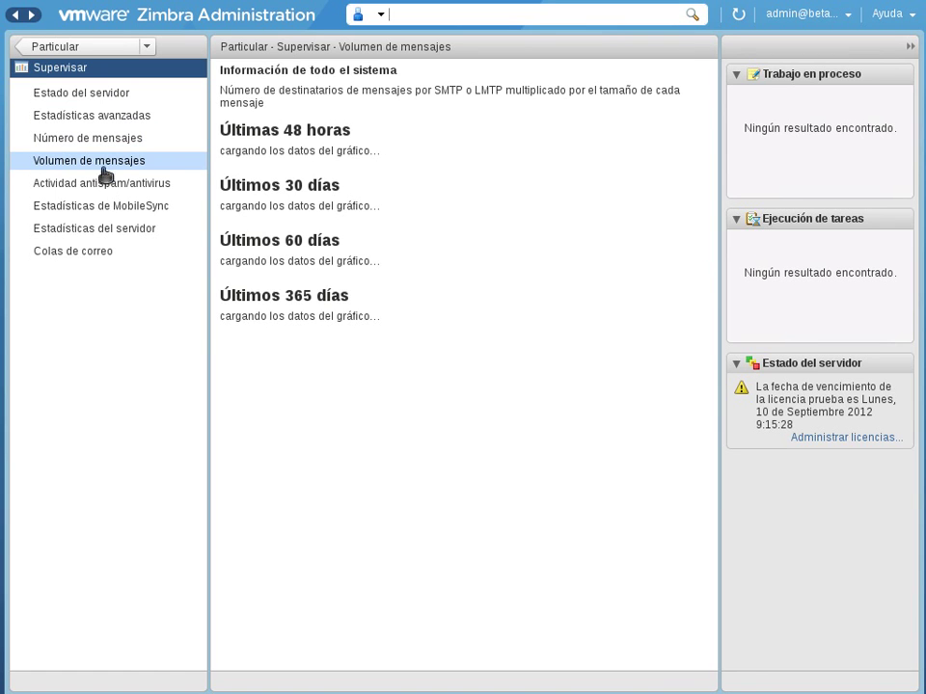
left_click(106, 61)
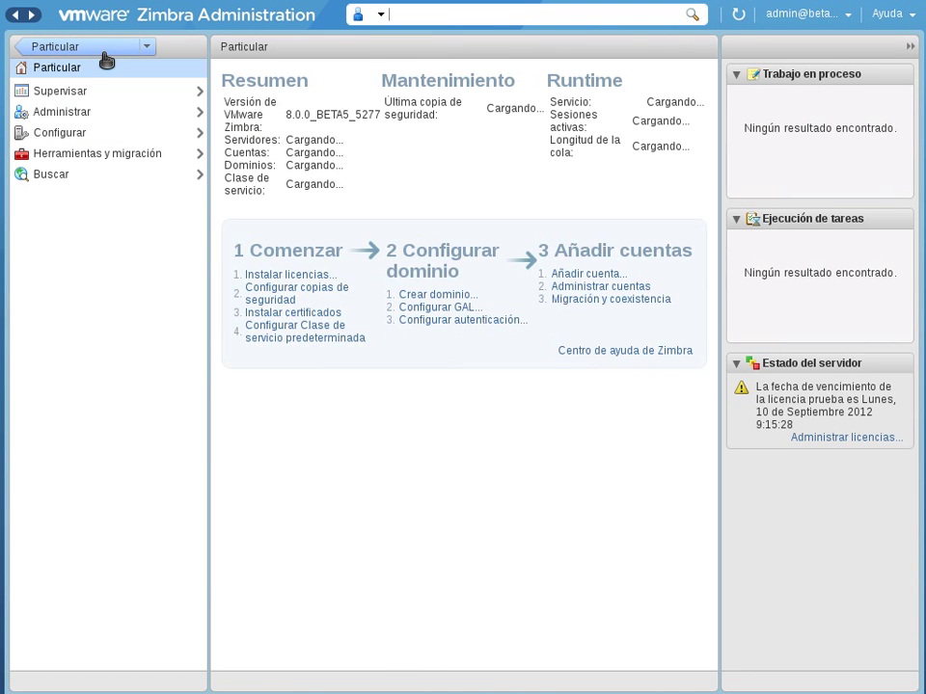
left_click(82, 113)
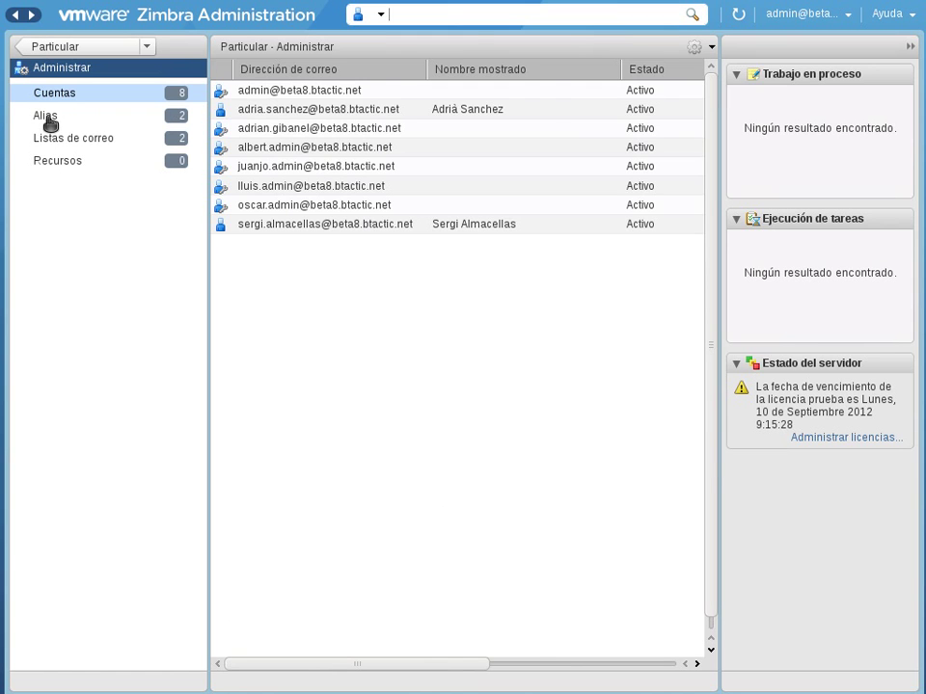
left_click(46, 116)
left_click(61, 138)
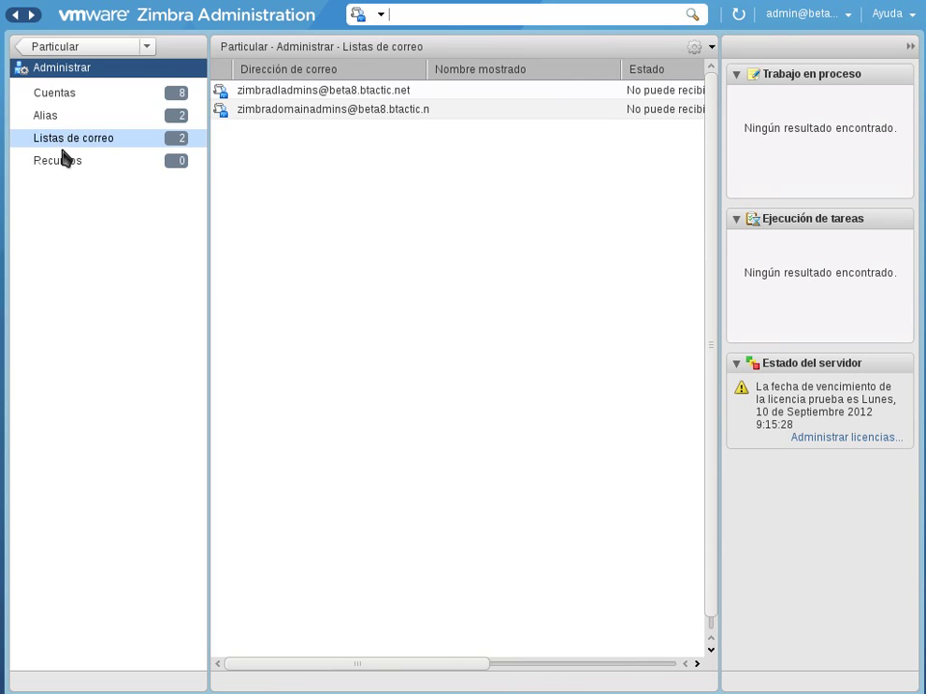
left_click(59, 162)
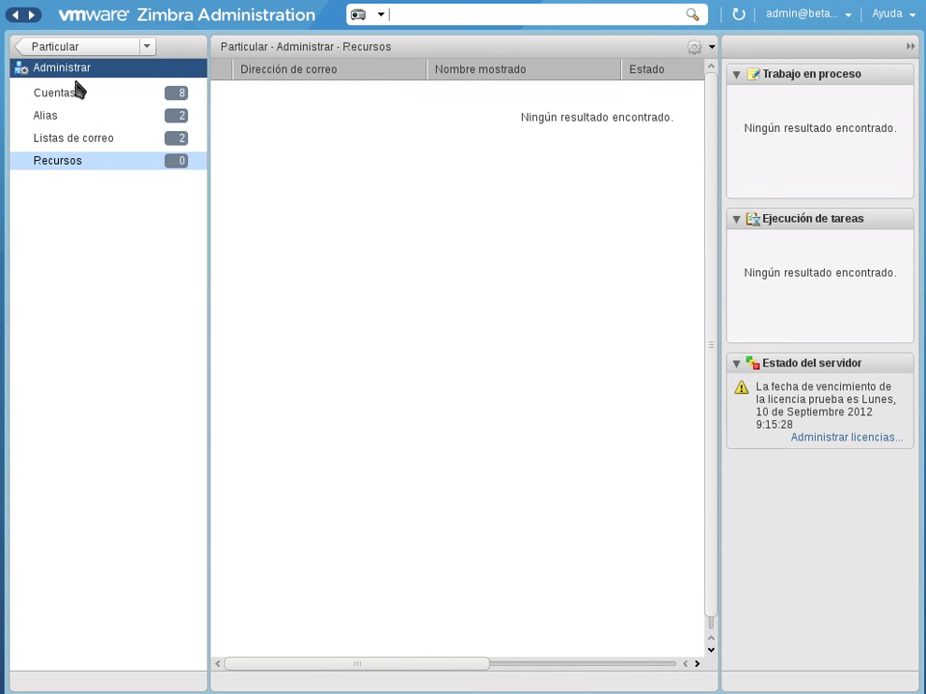
left_click(73, 47)
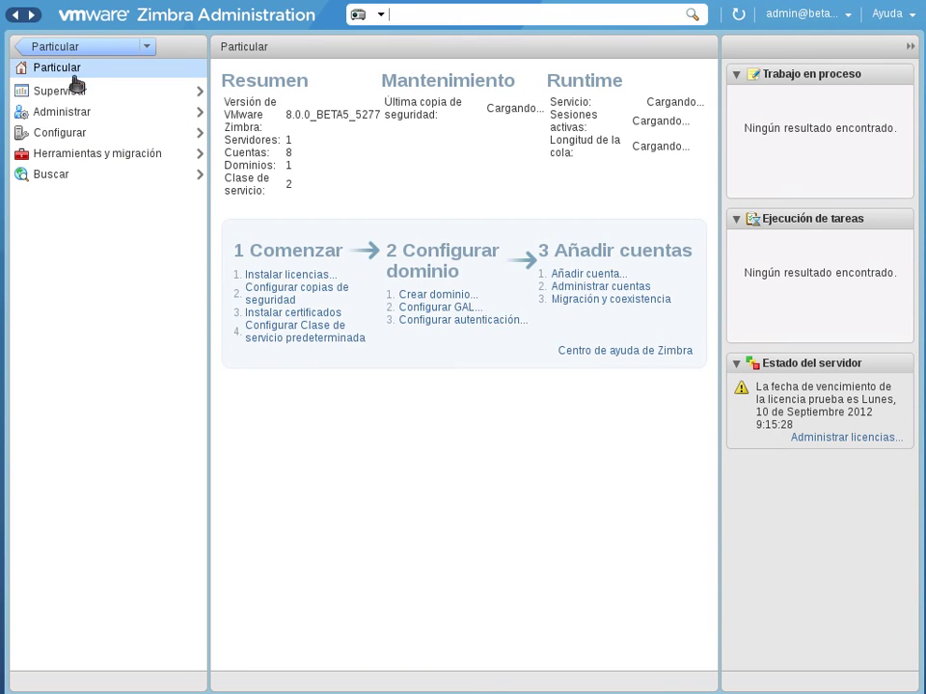
Step: Open Configurar to list the default and defaultExternal classes of service
left_click(70, 131)
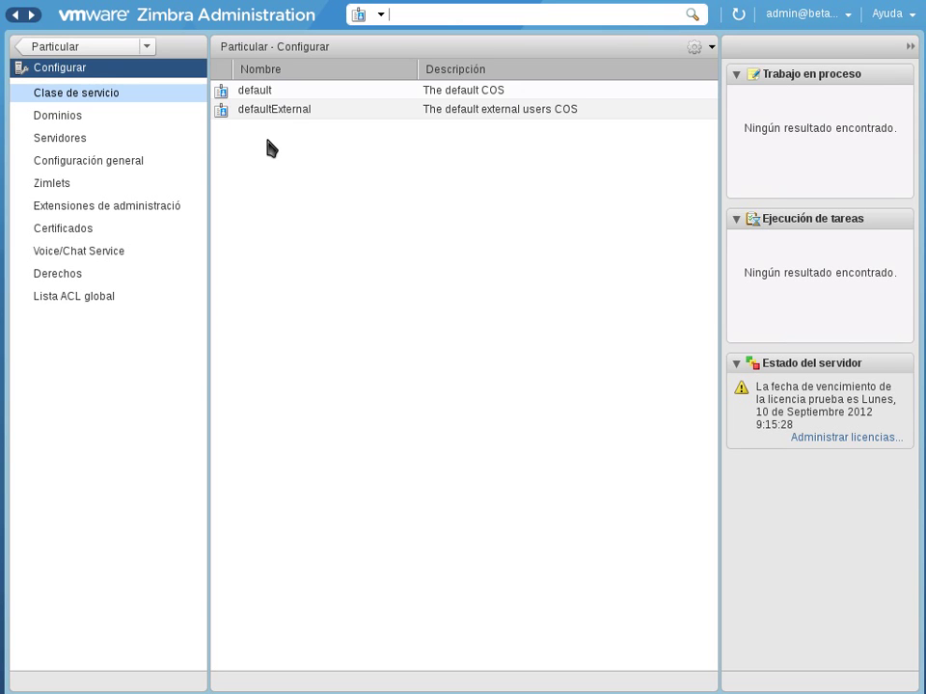
Step: Move from Dominios to the Servidores list showing beta8.btactic.net as an active local server
left_click(65, 116)
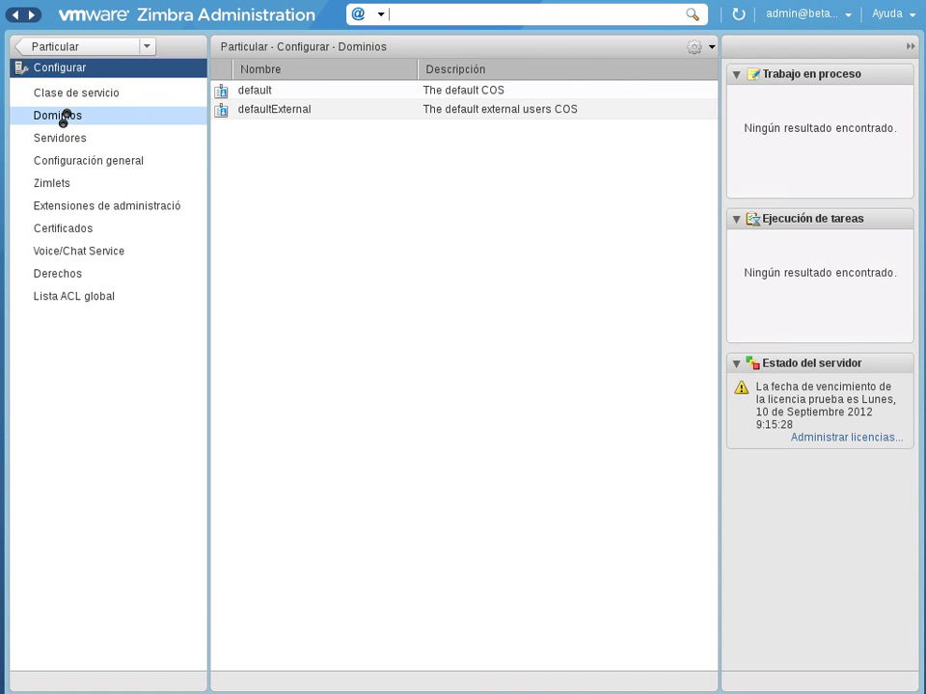
left_click(63, 141)
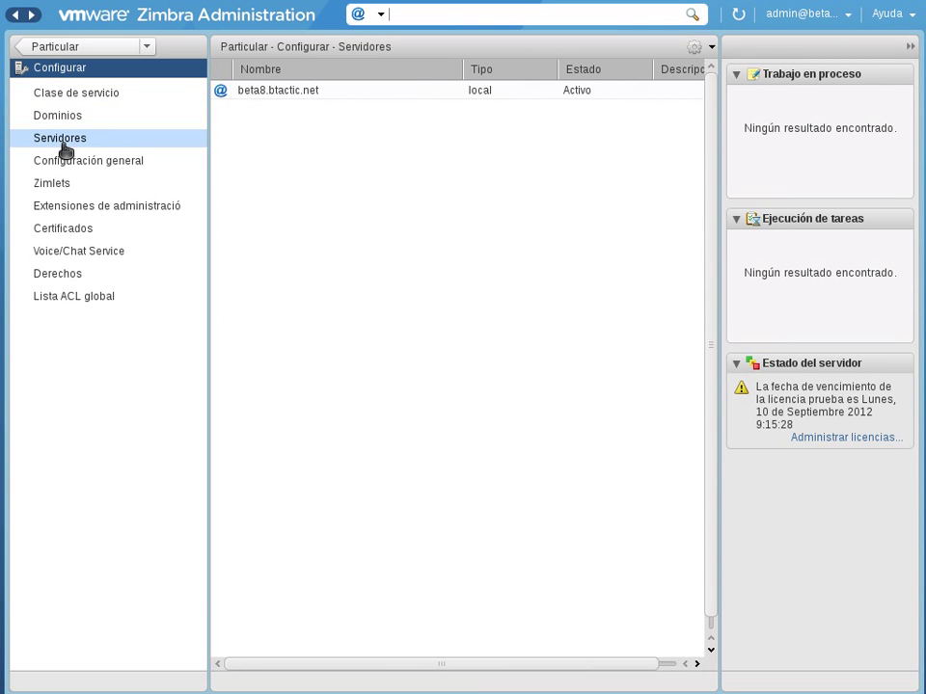
Step: Open Configuración general, showing GAL limit 100, default domain beta8.btactic.net and 10240 KB uploads
left_click(63, 161)
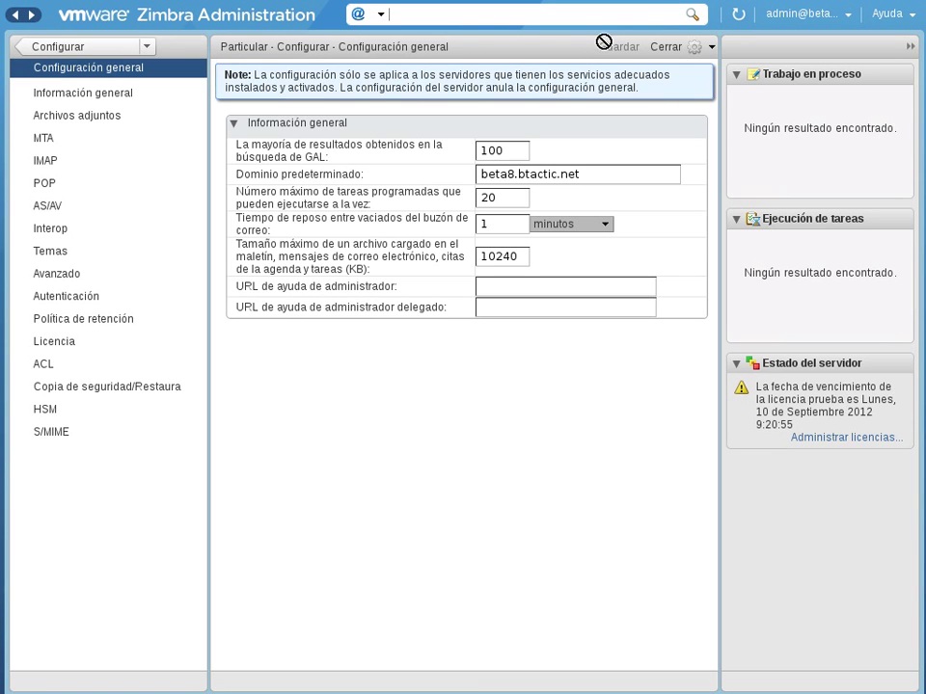
Step: Check the global settings actions menu without choosing anything, then return to the Configurar overview
left_click(712, 53)
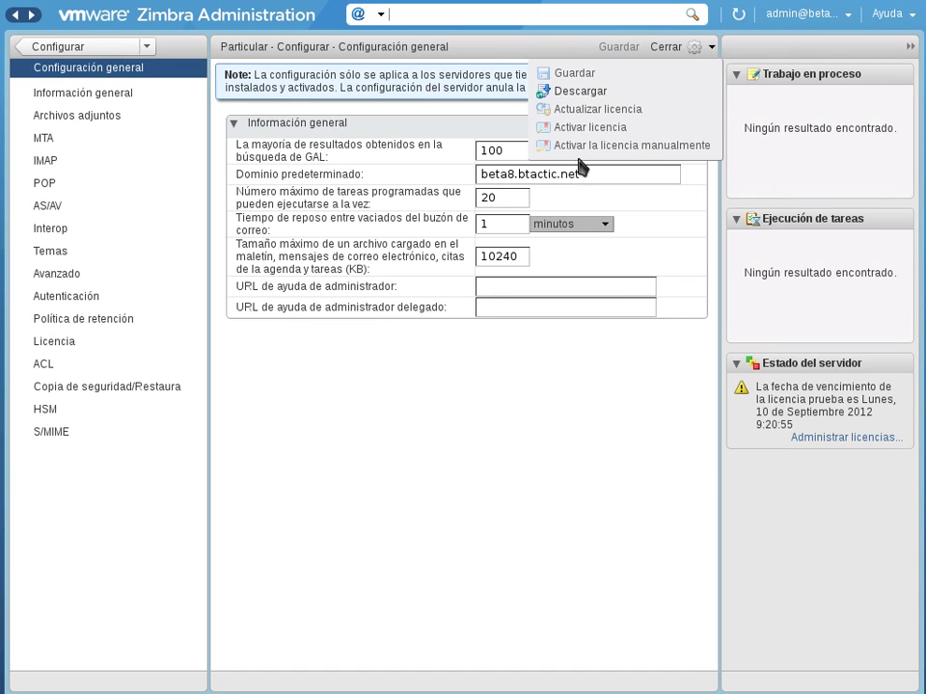
left_click(367, 454)
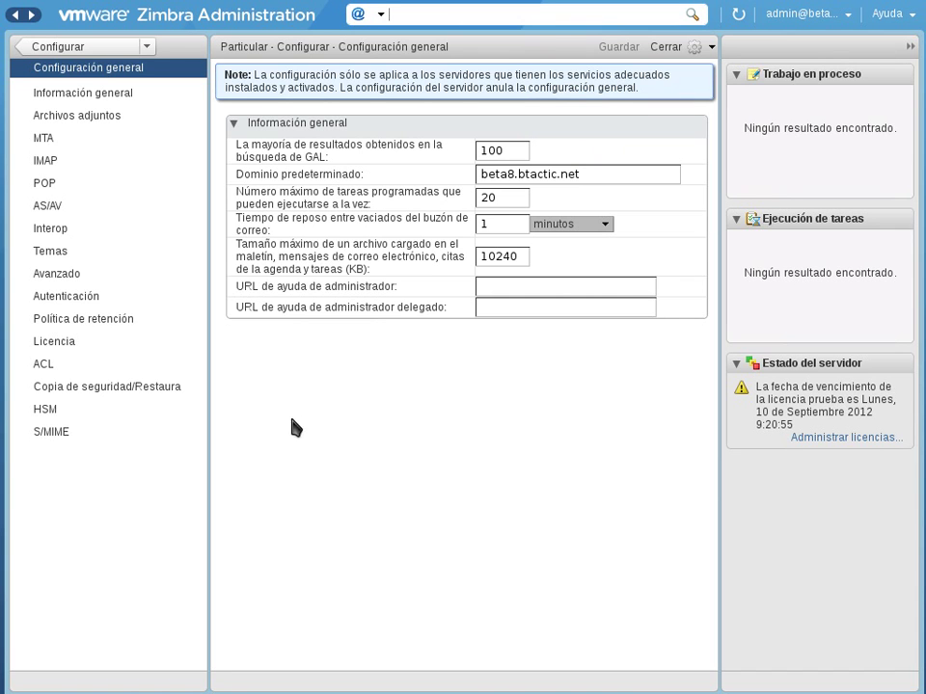
left_click(81, 46)
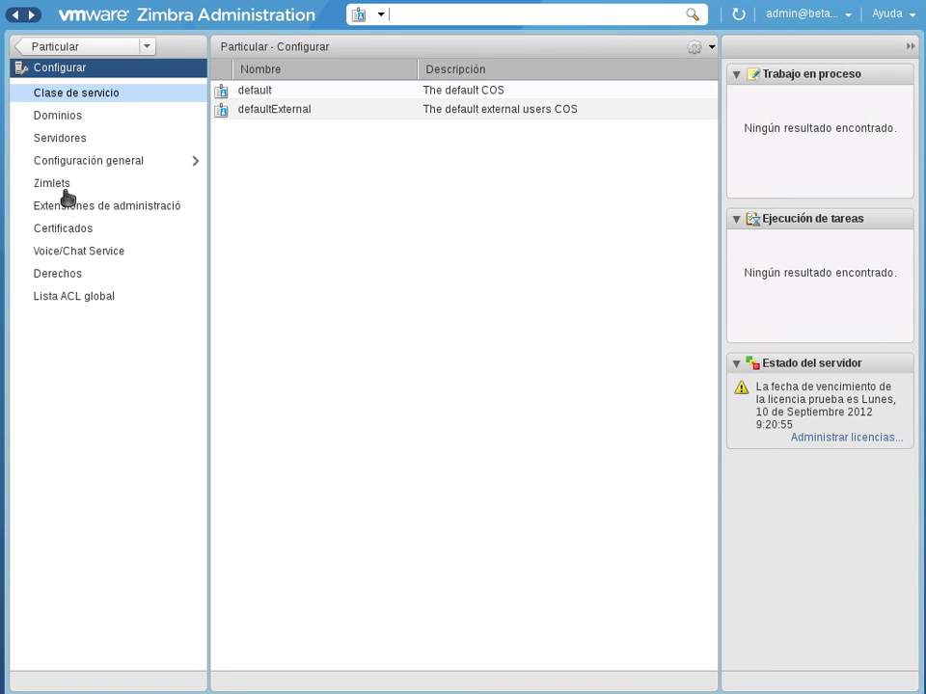
Step: Go from Zimlets to Extensiones de administración, listing 15 extensions such as HSM
left_click(60, 190)
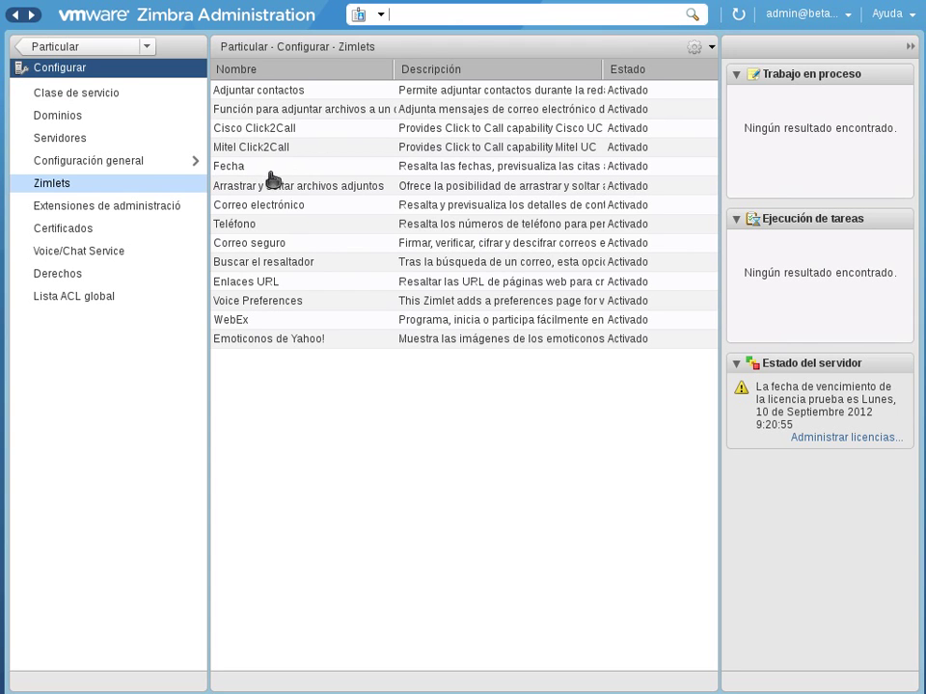
left_click(108, 208)
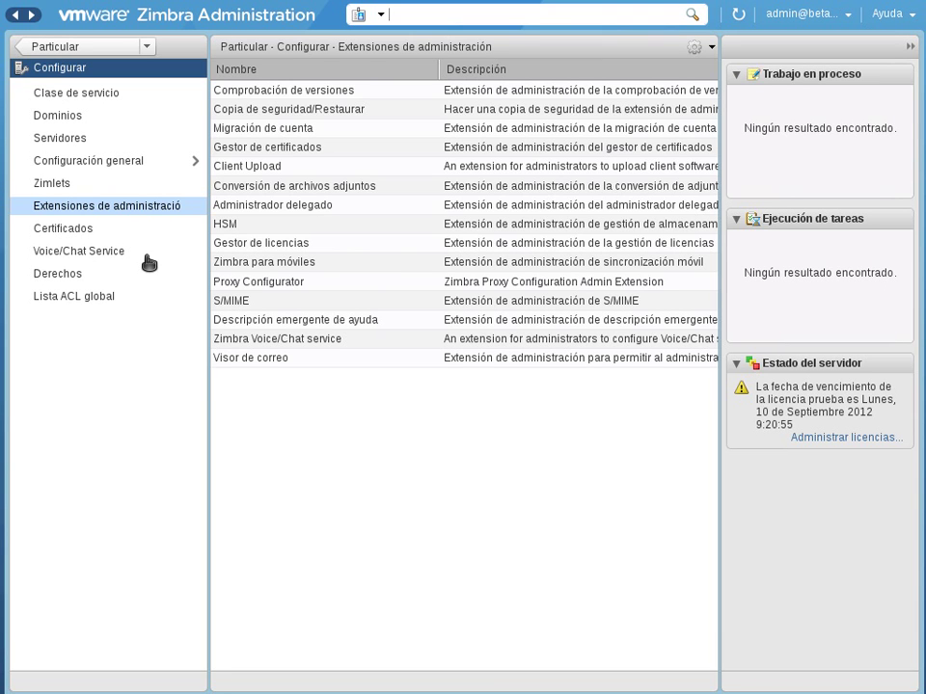
Step: View Certificados and Voice/Chat Service, then go back to the home summary and reopen Configurar
left_click(77, 231)
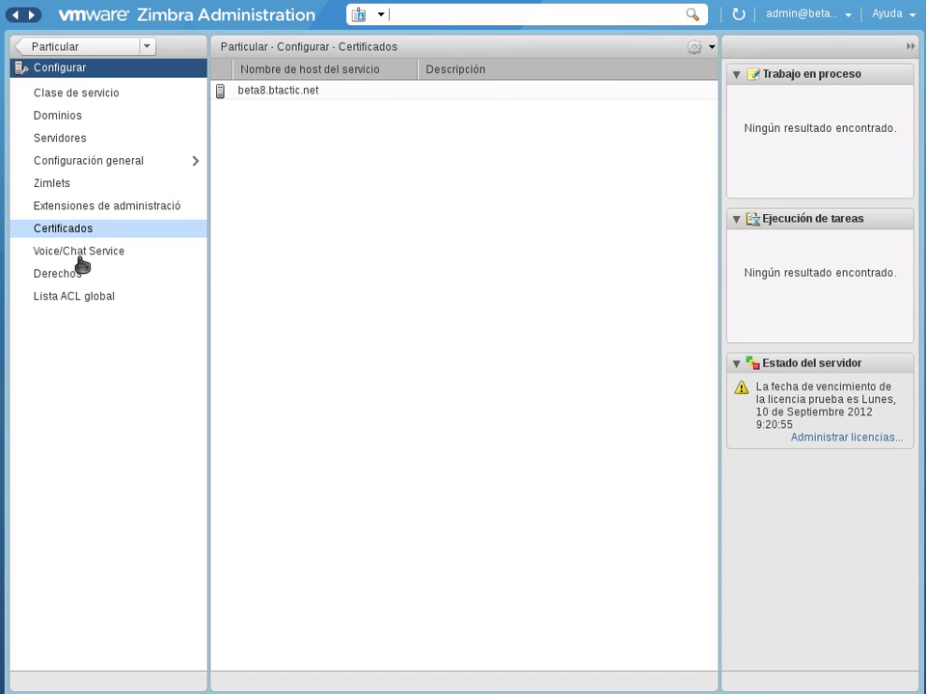
left_click(77, 255)
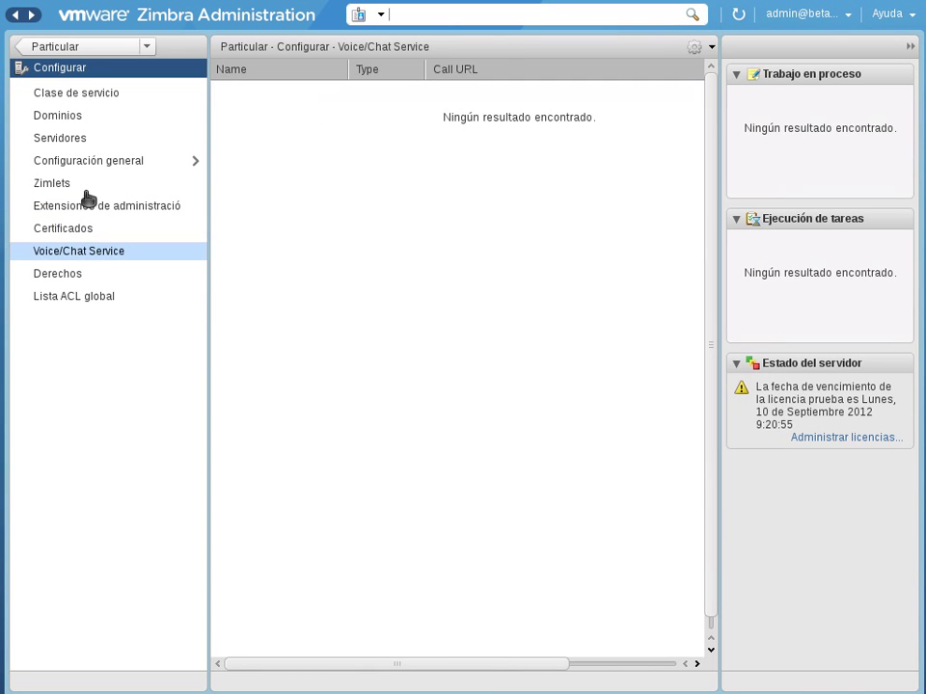
left_click(89, 46)
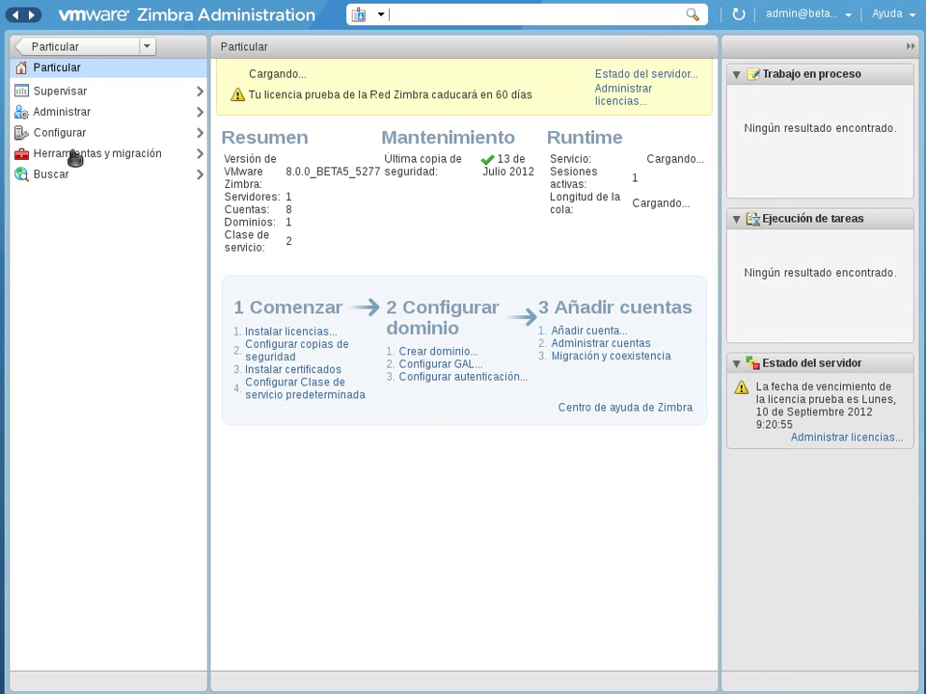
left_click(74, 134)
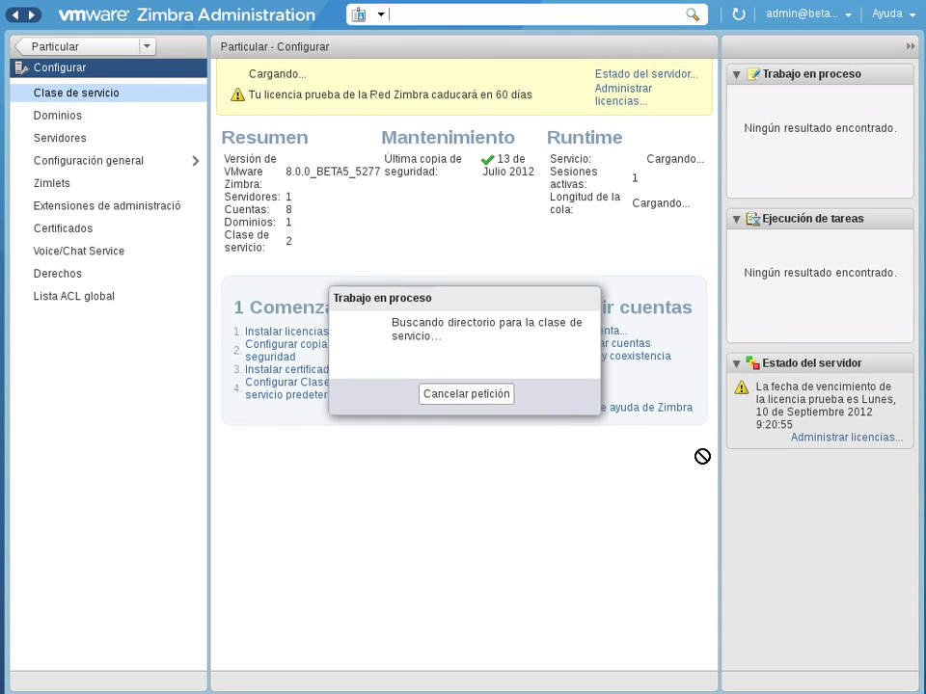
Step: List Dominios and bring up the actions for beta8.btactic.net via right-click and the gear menu
left_click(68, 115)
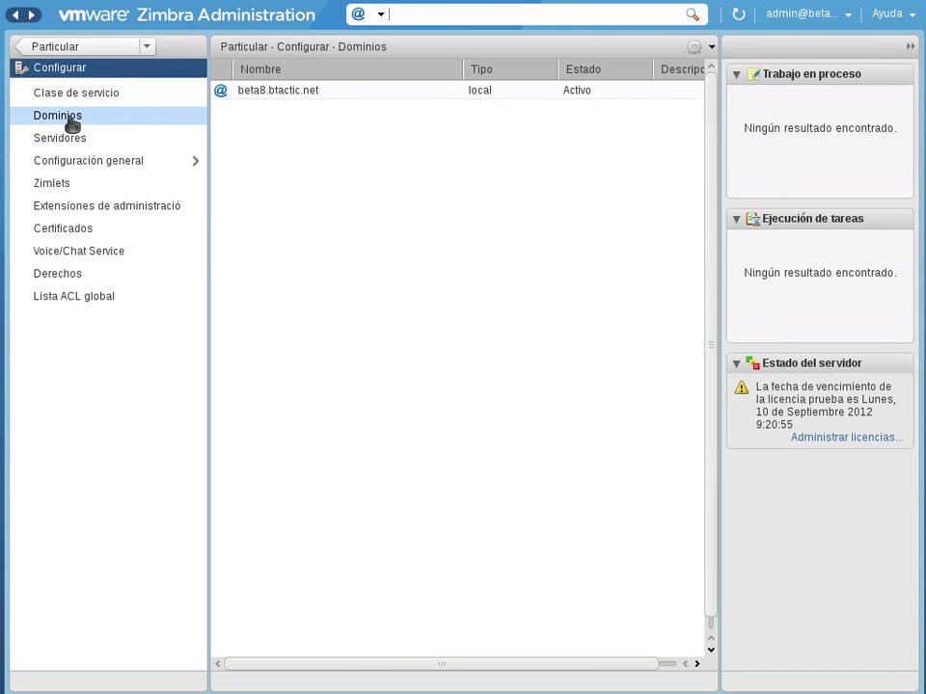
right_click(335, 93)
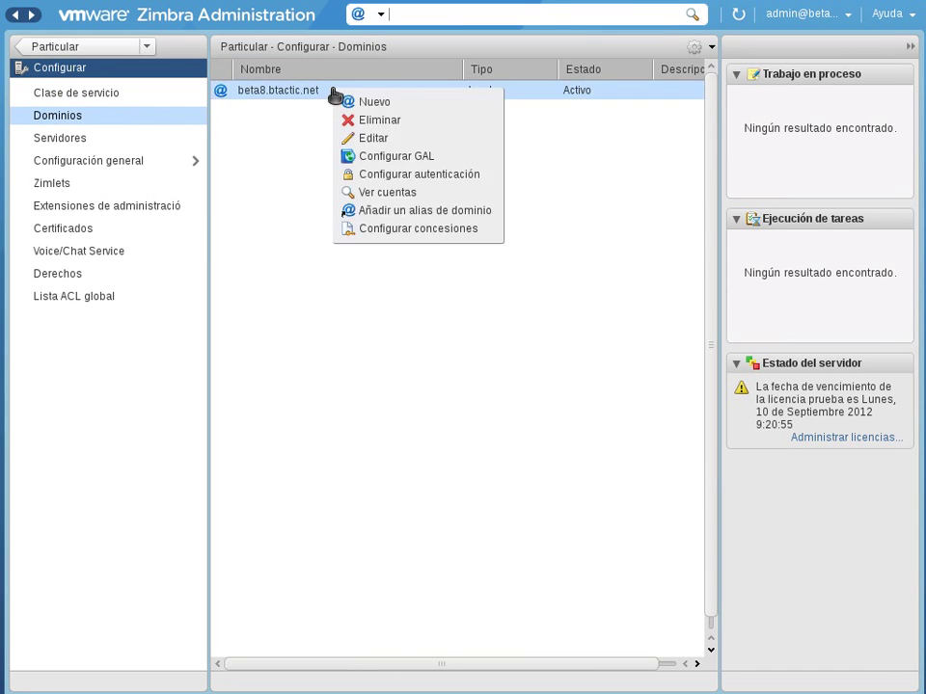
left_click(303, 122)
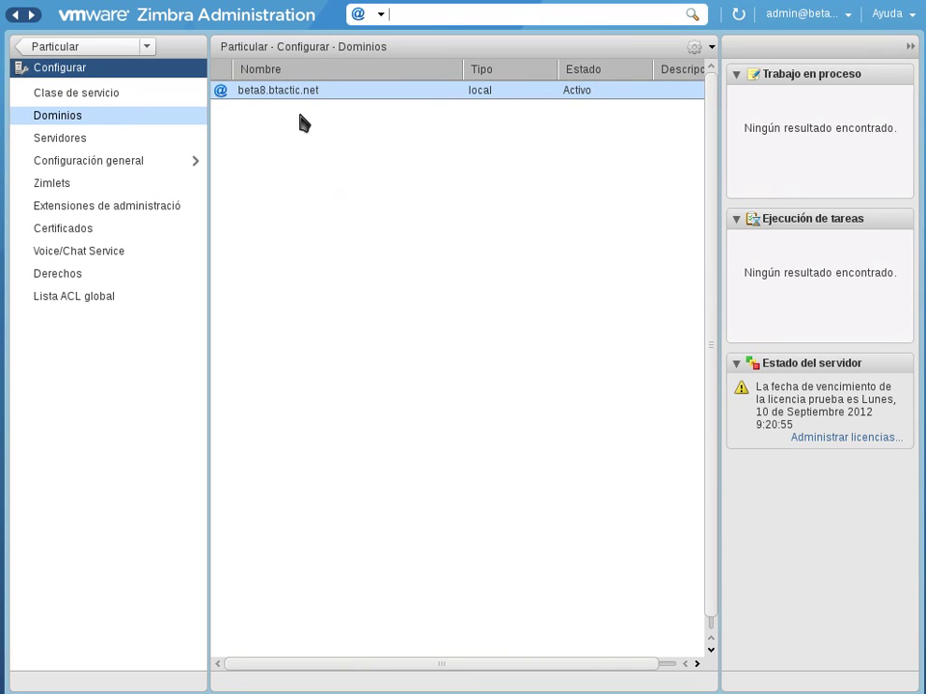
right_click(306, 93)
left_click(272, 169)
left_click(710, 47)
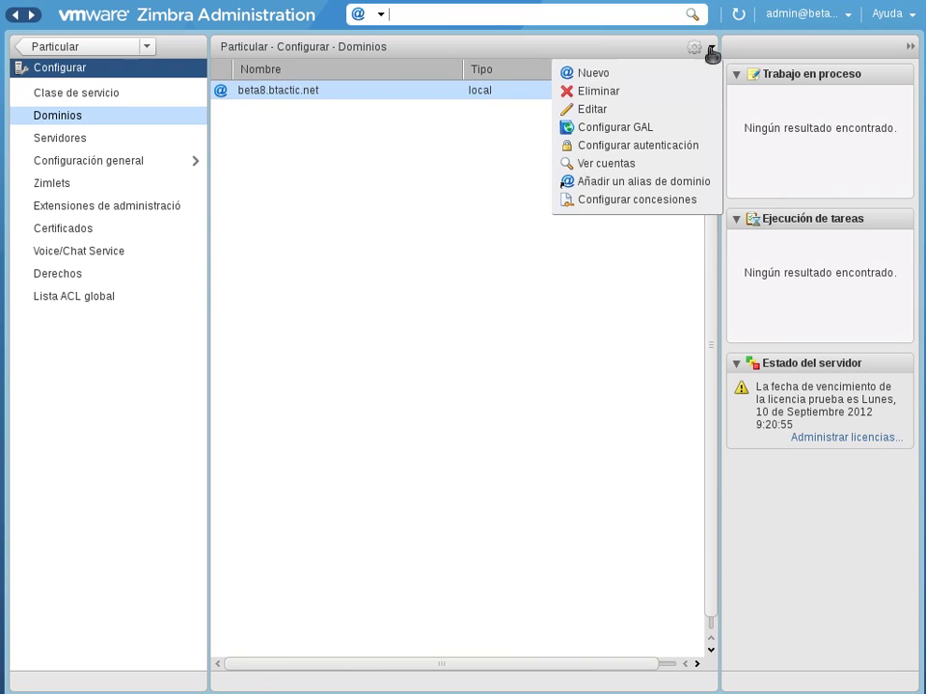
Step: Open beta8.btactic.net for editing and view its Límites de cuenta page, showing Sin límites
left_click(607, 116)
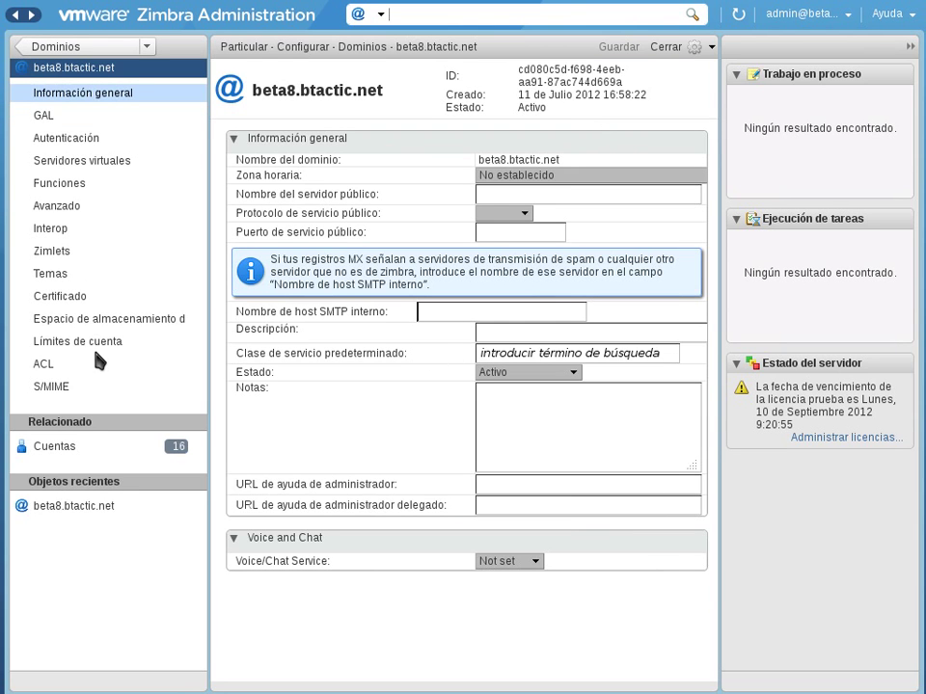
left_click(59, 208)
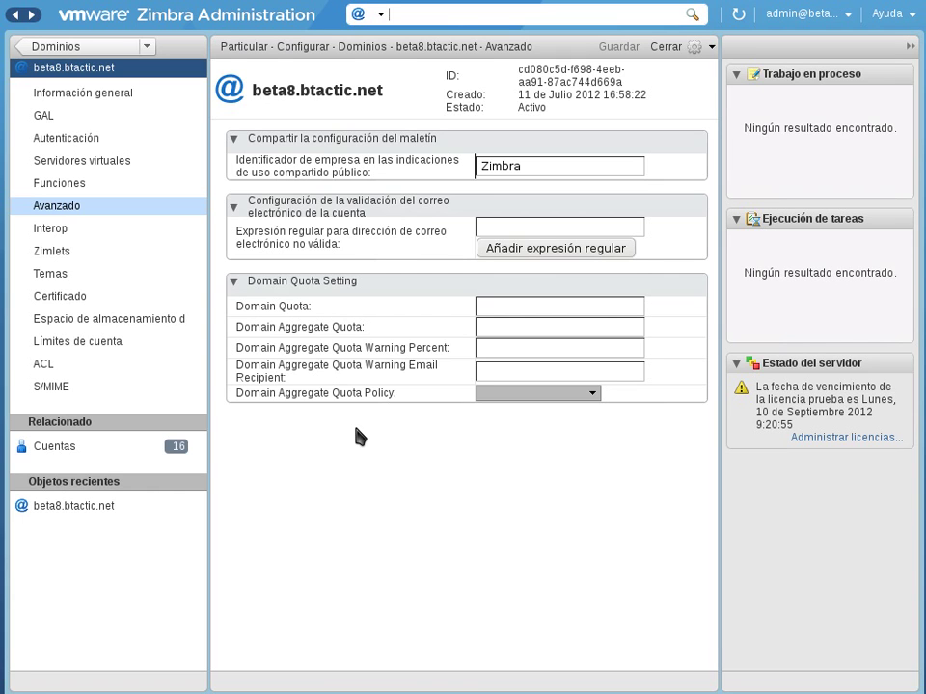
left_click(98, 345)
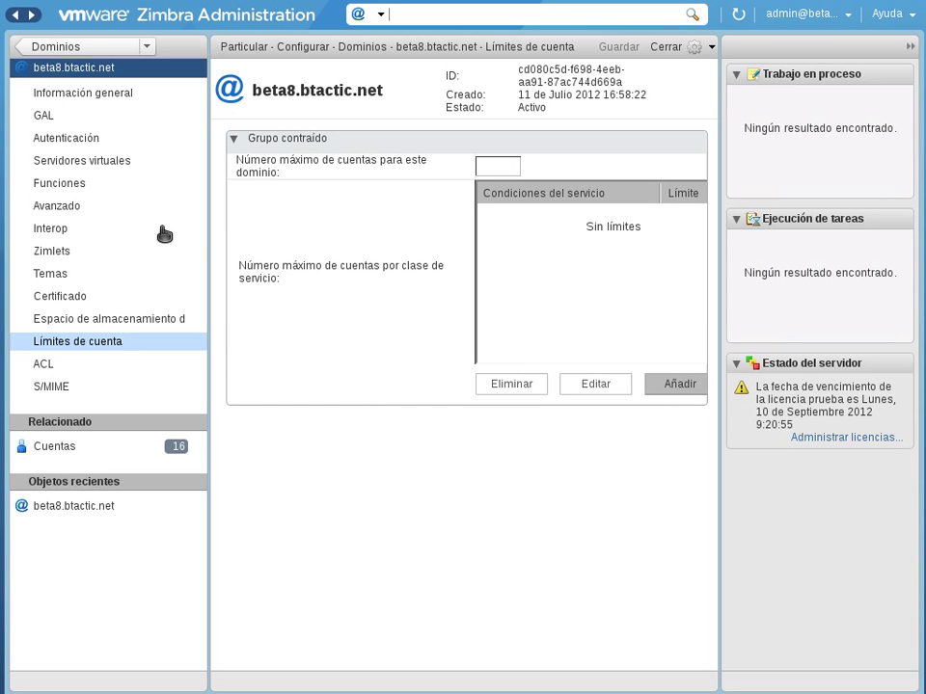
Step: Return to beta8.btactic.net's Avanzado page to see its empty Domain Quota Setting fields
left_click(56, 207)
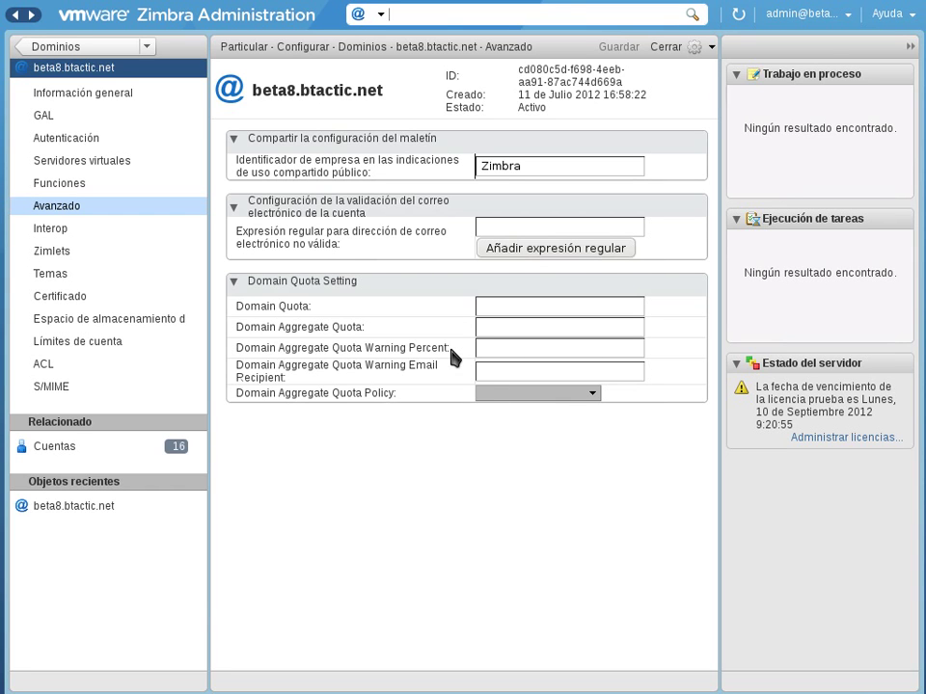
Step: Highlight the Domain Aggregate Quota Warning Percent, Warning Email Recipient and Policy labels
left_click_drag(447, 348, 235, 353)
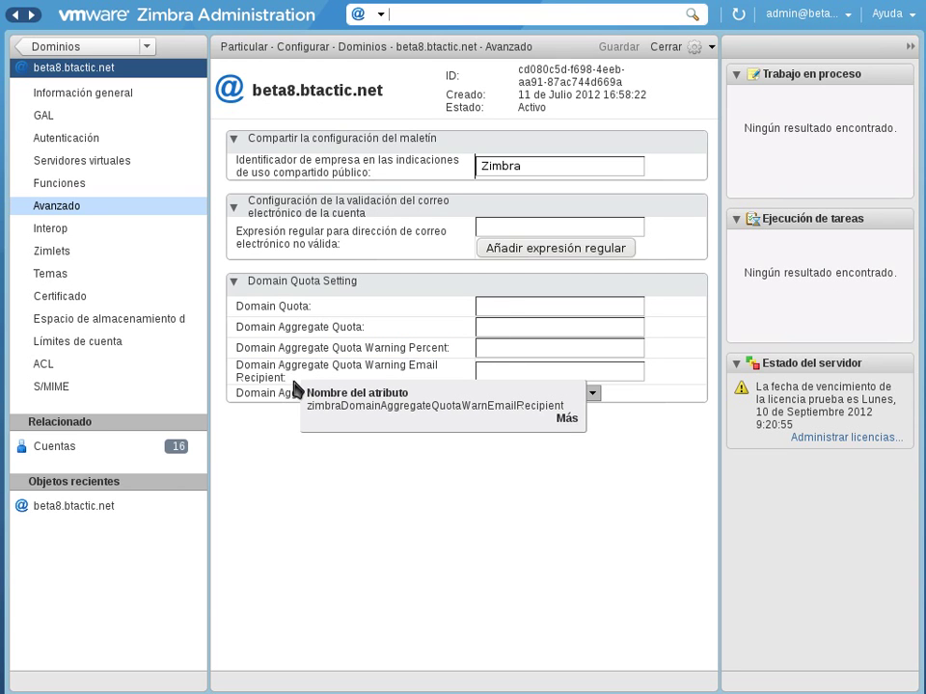
left_click_drag(288, 378, 235, 366)
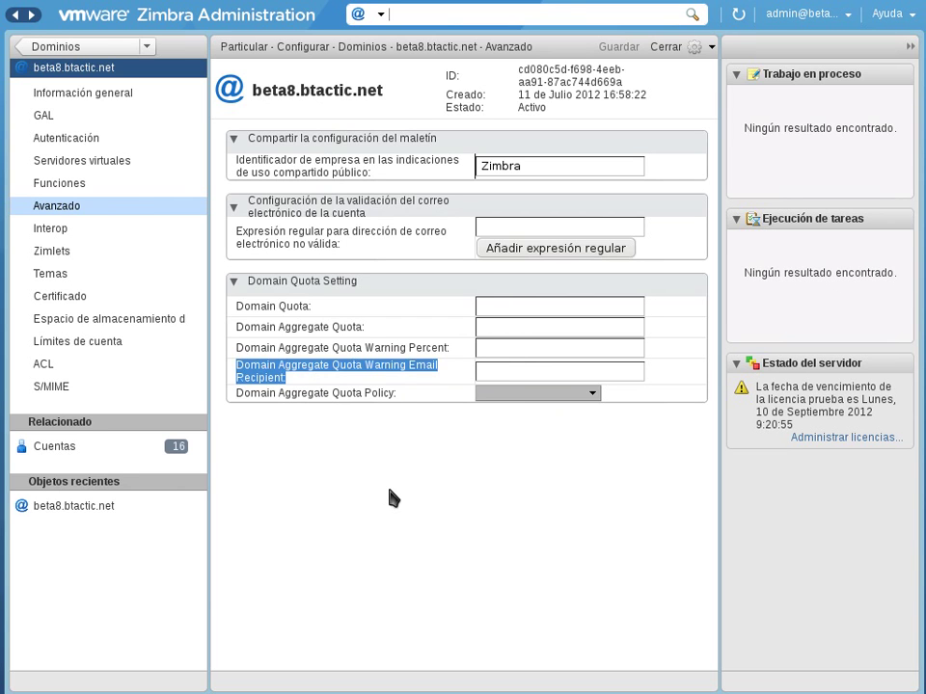
left_click(390, 468)
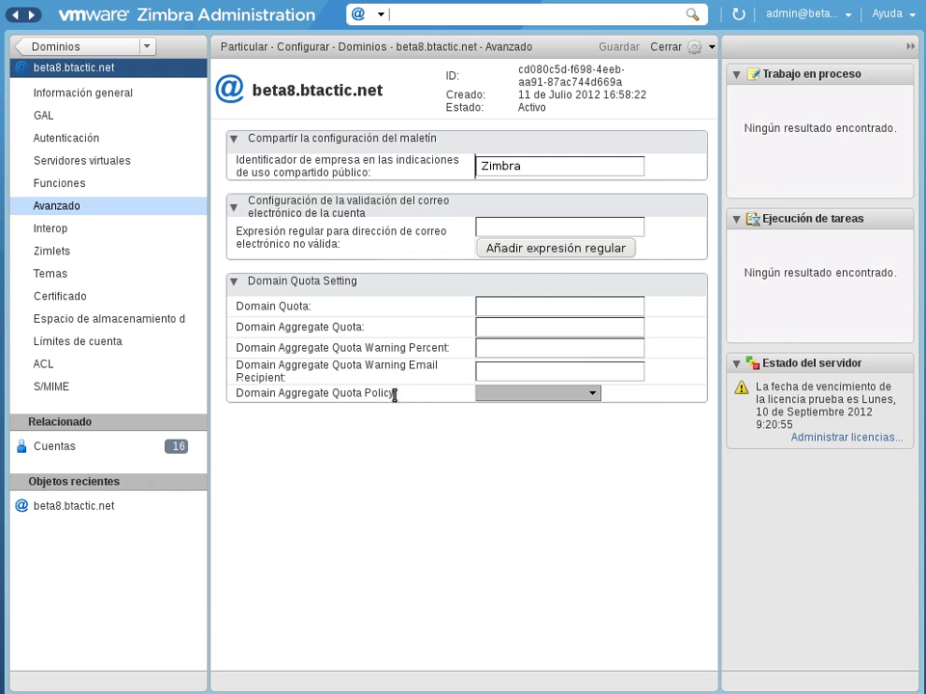
left_click_drag(397, 394, 240, 398)
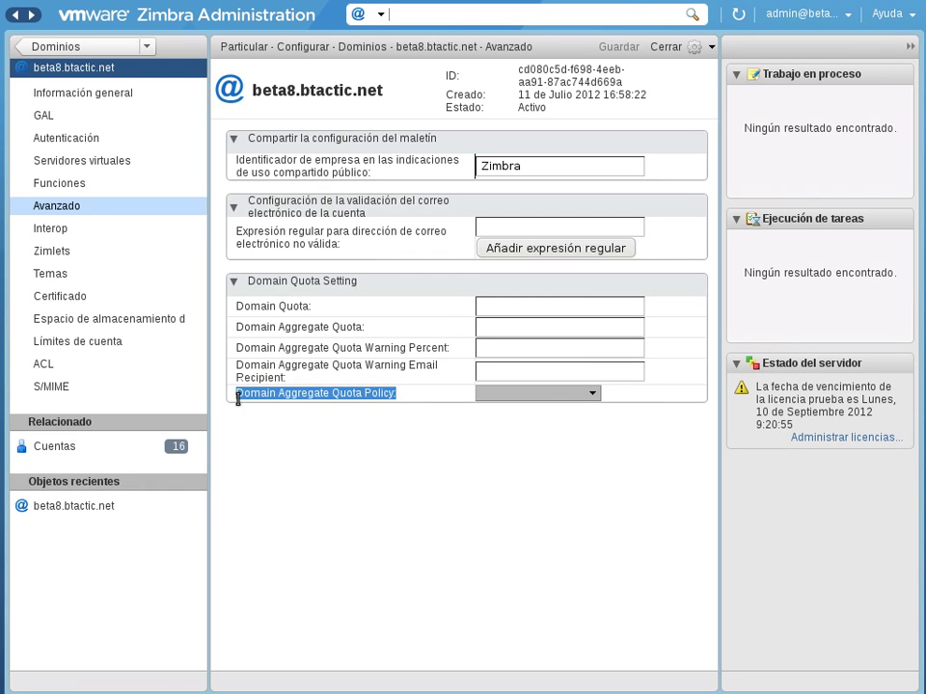
left_click(595, 452)
Step: Review the Domain Aggregate Quota Policy options without choosing one, then go back to Configurar
left_click(592, 393)
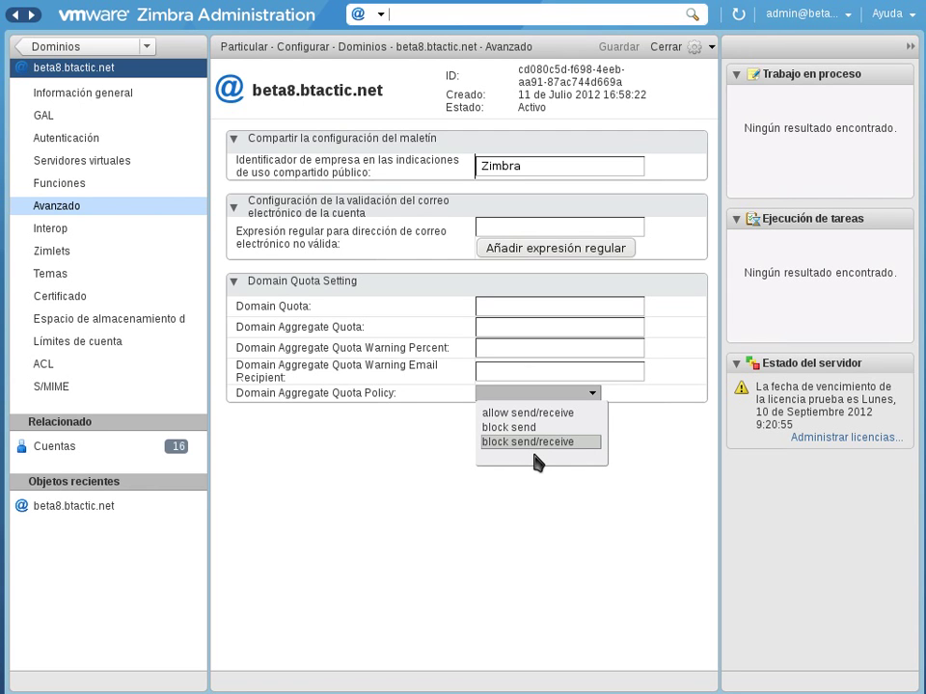
left_click(535, 517)
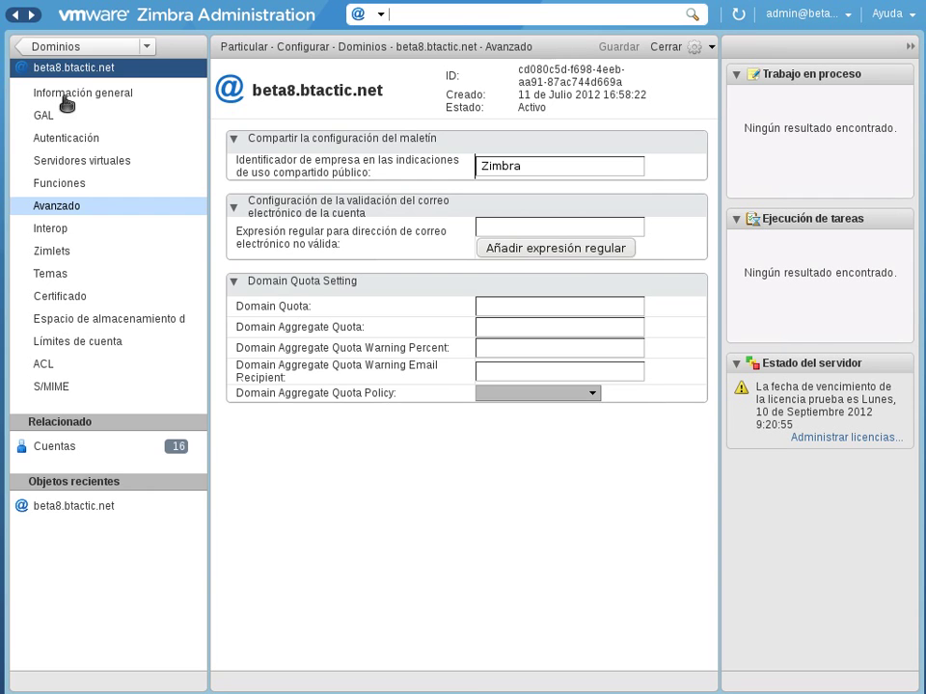
left_click(85, 50)
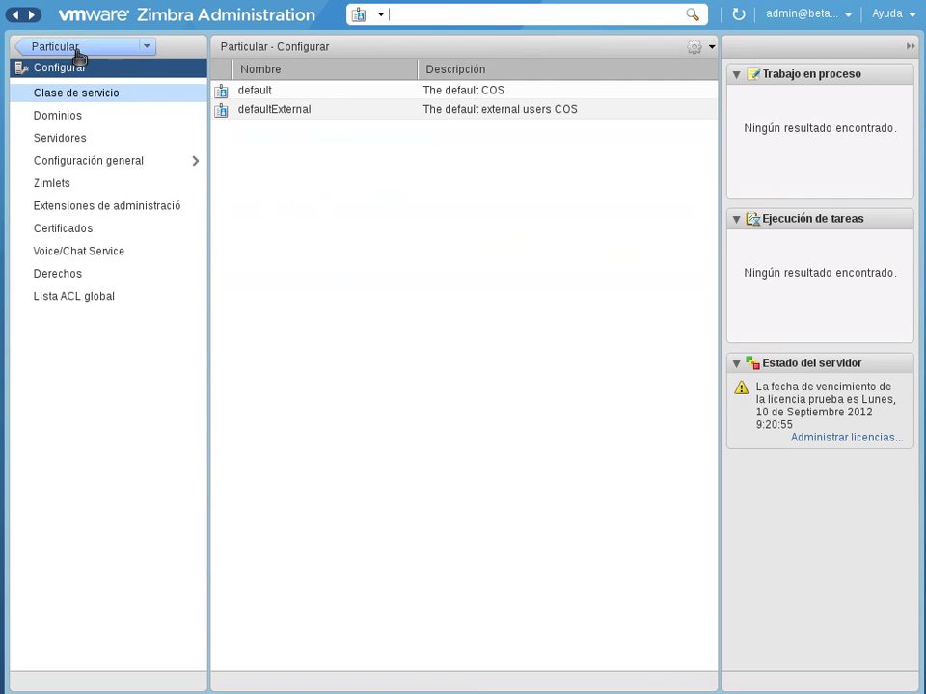
Step: Browse the utilities downloads, Configurar and Herramientas y migración sections, ending on the home overview
left_click(79, 50)
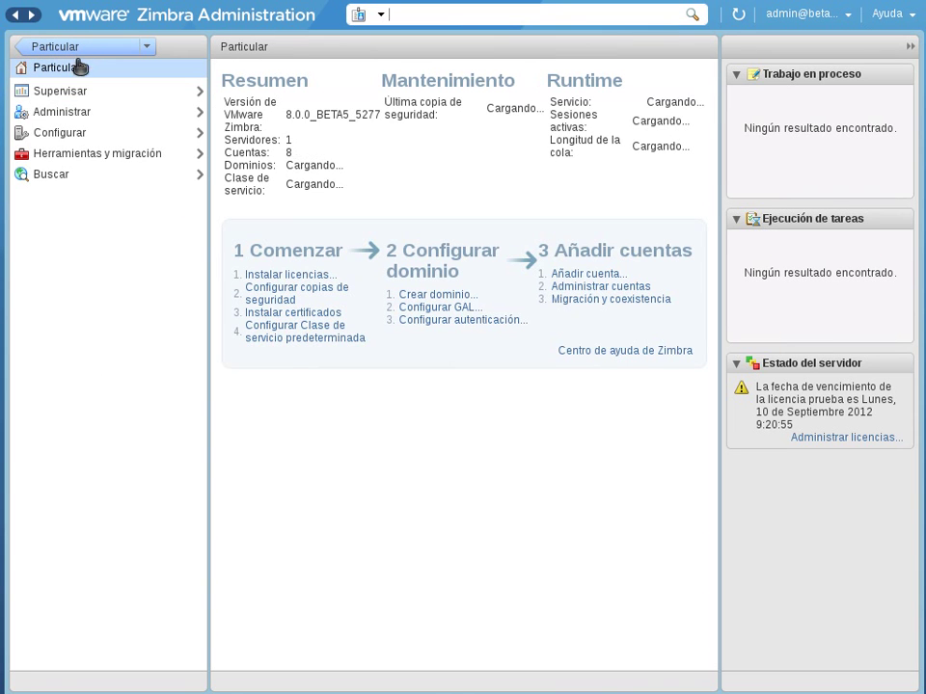
left_click(70, 155)
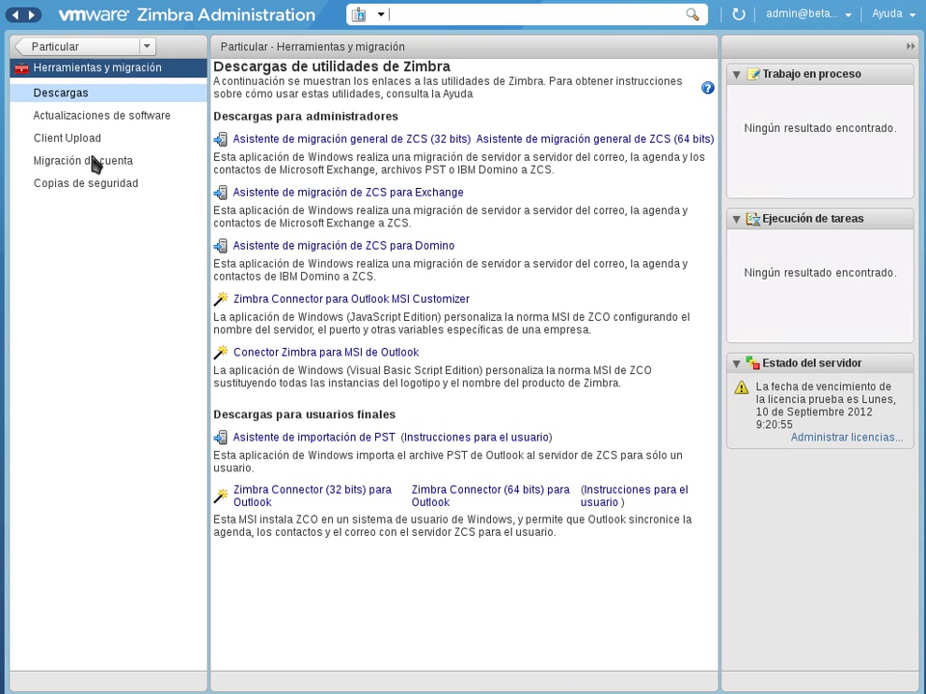
left_click(93, 46)
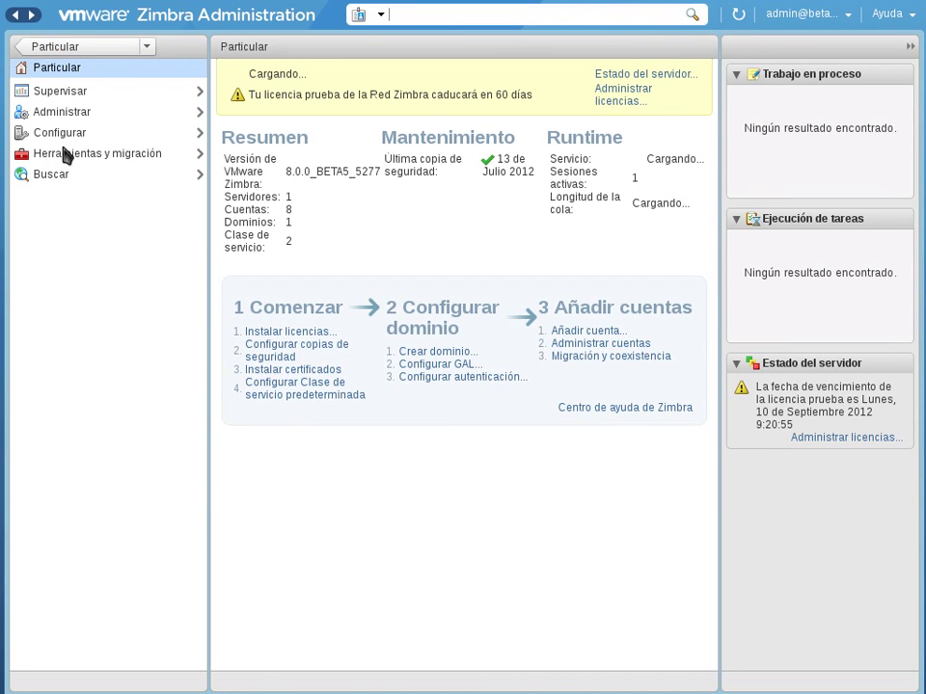
left_click(64, 135)
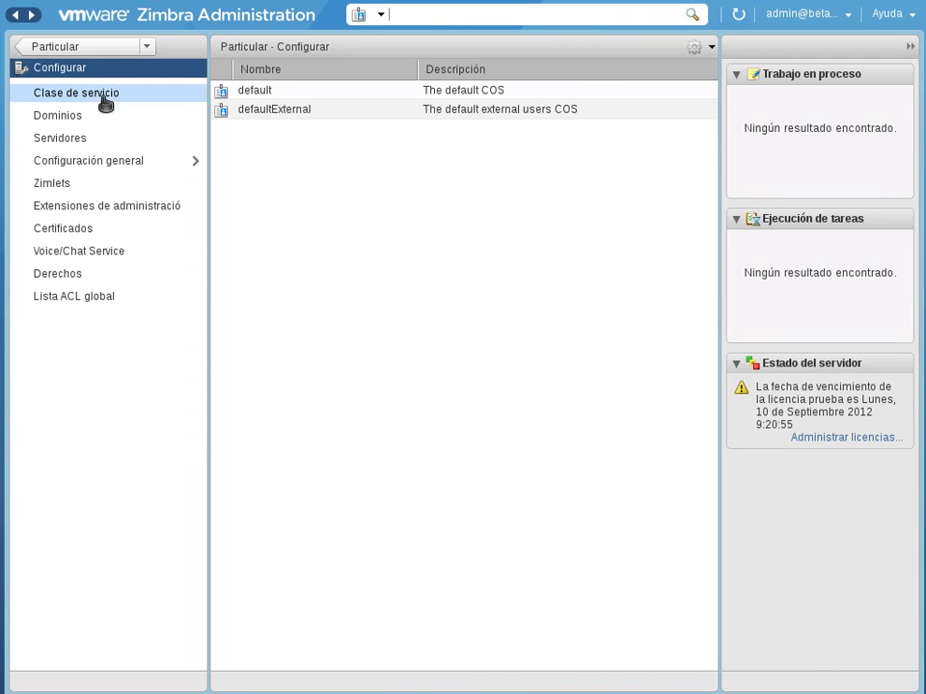
left_click(96, 53)
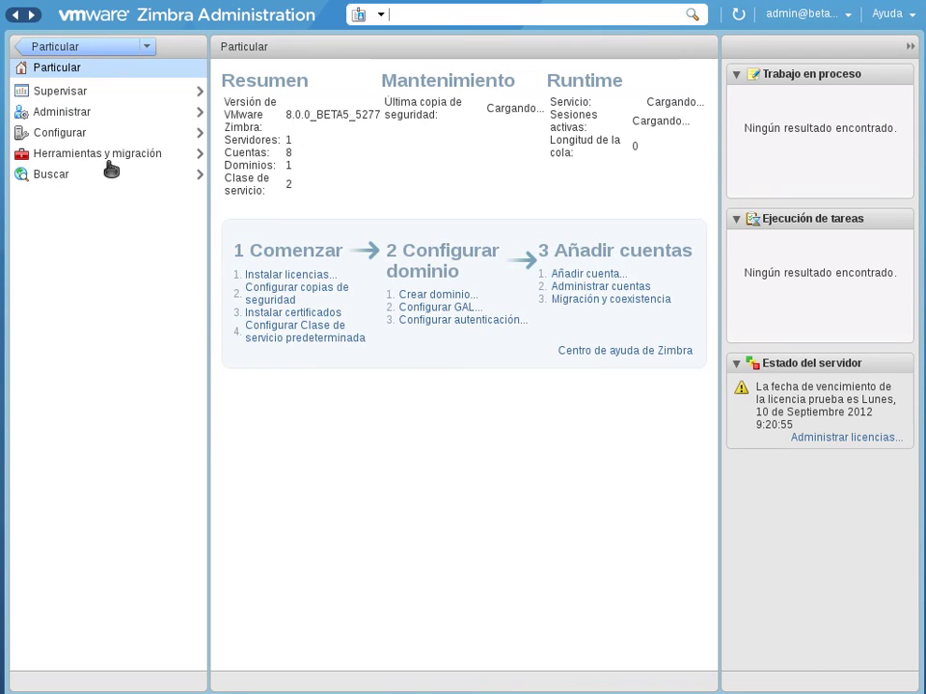
left_click(111, 156)
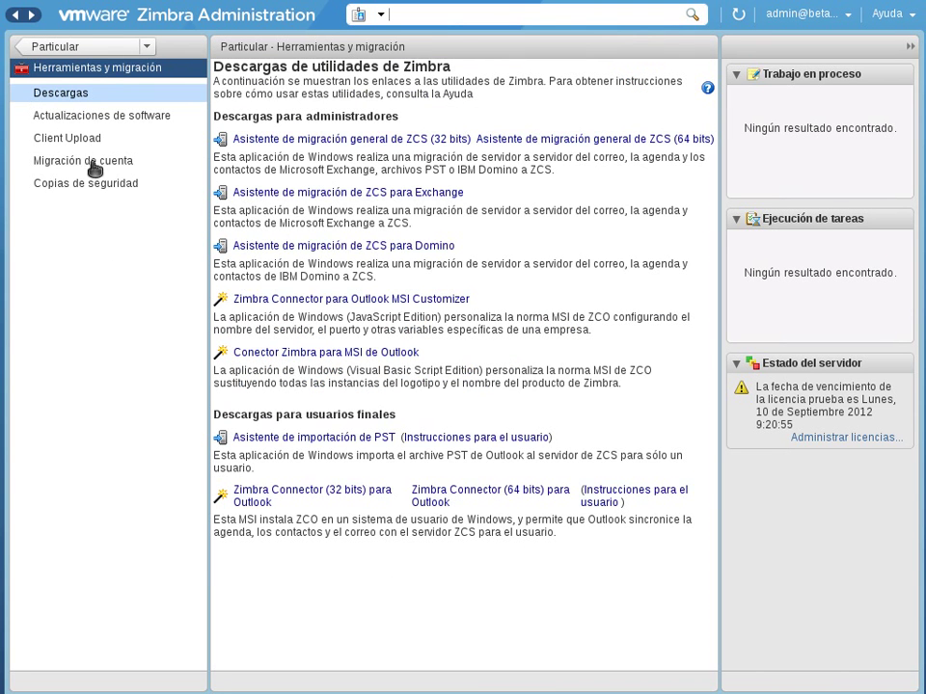
left_click(90, 44)
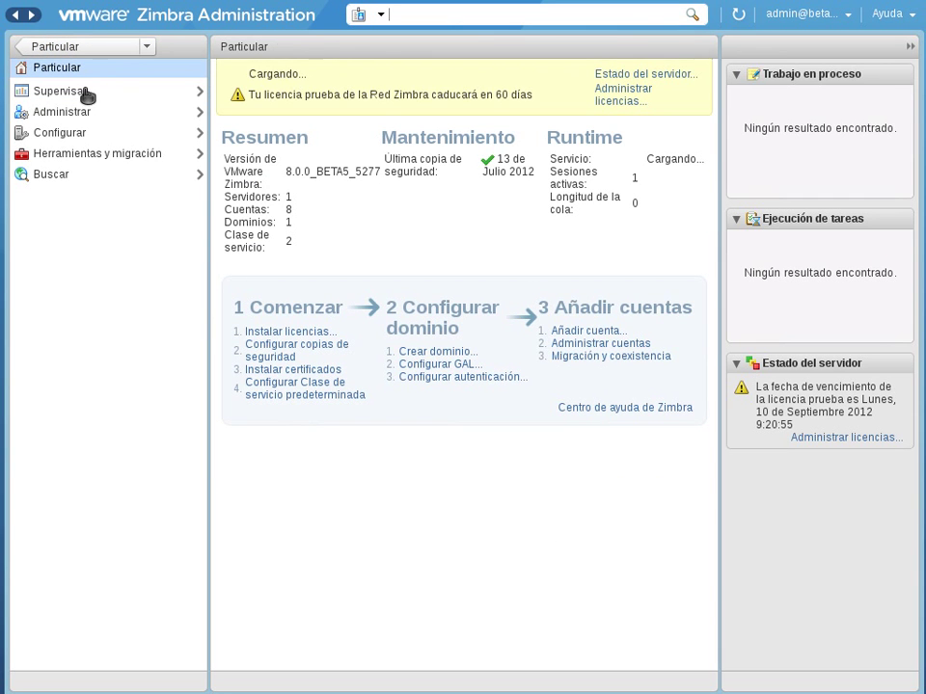
left_click(88, 91)
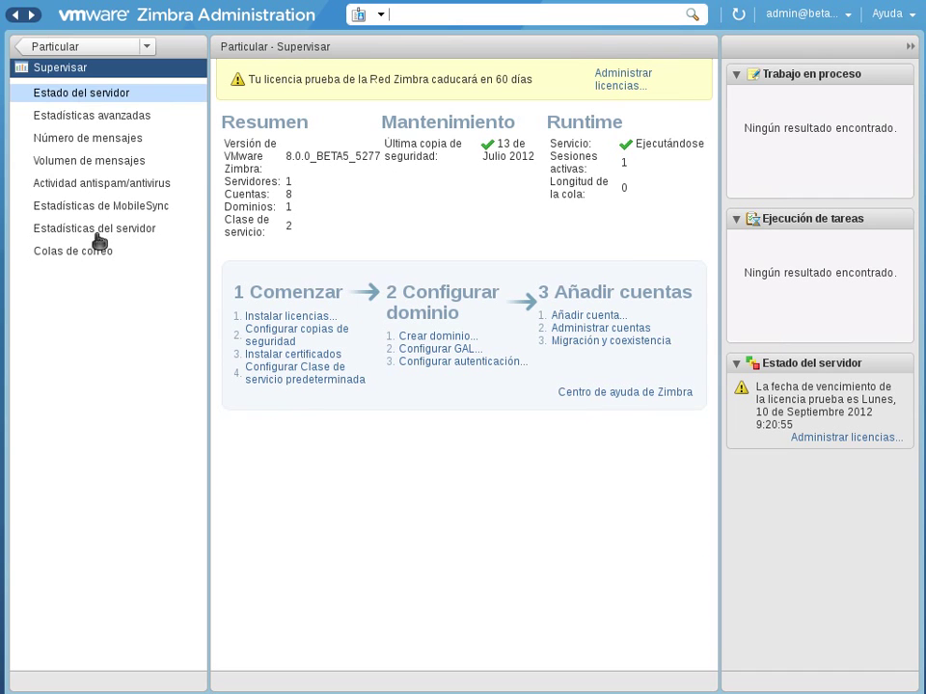
left_click(77, 93)
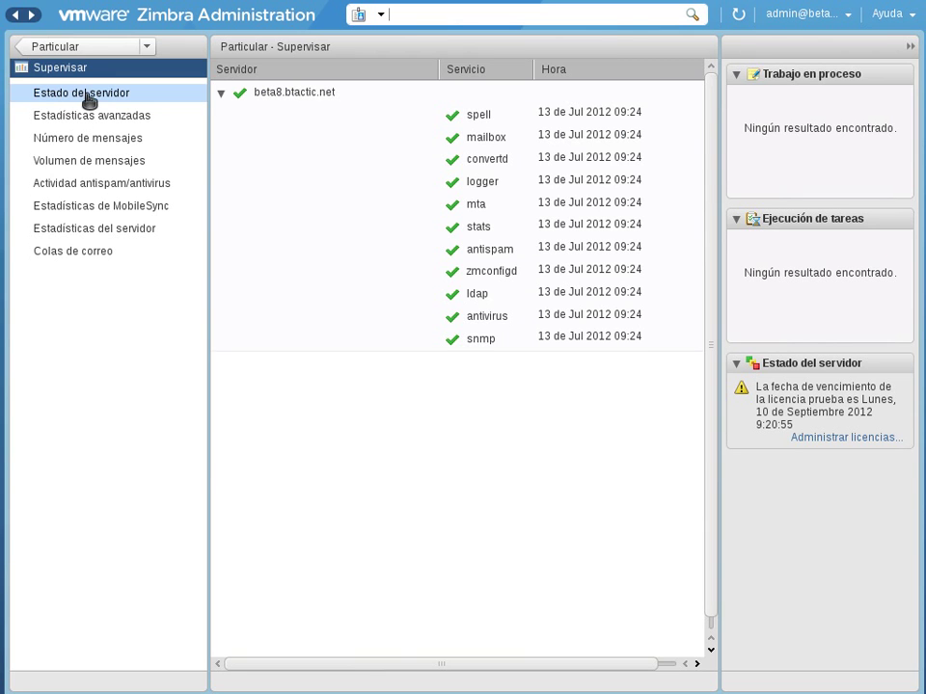
left_click(92, 47)
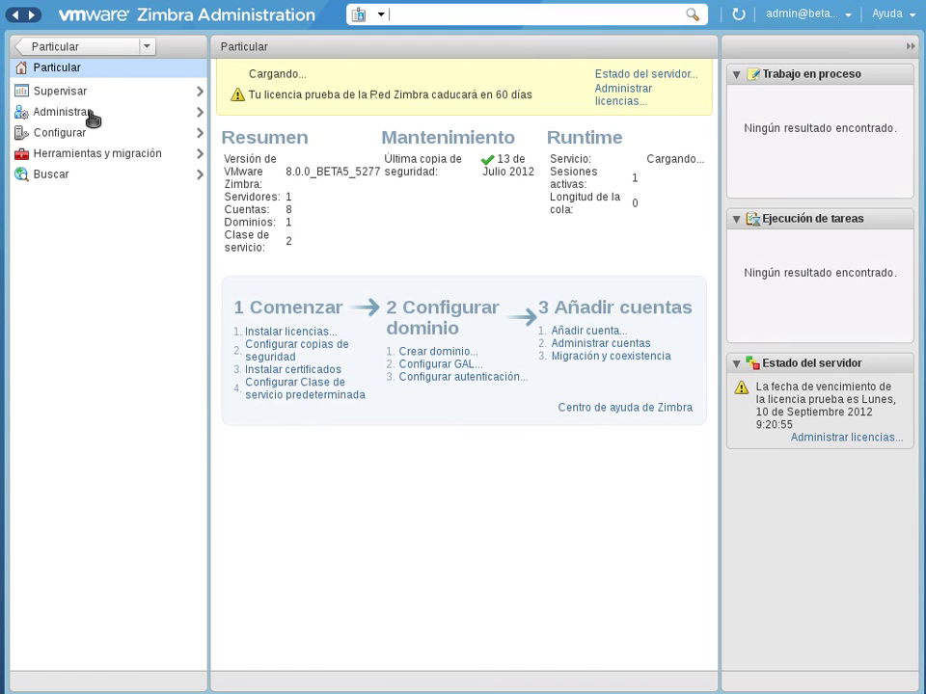
left_click(82, 114)
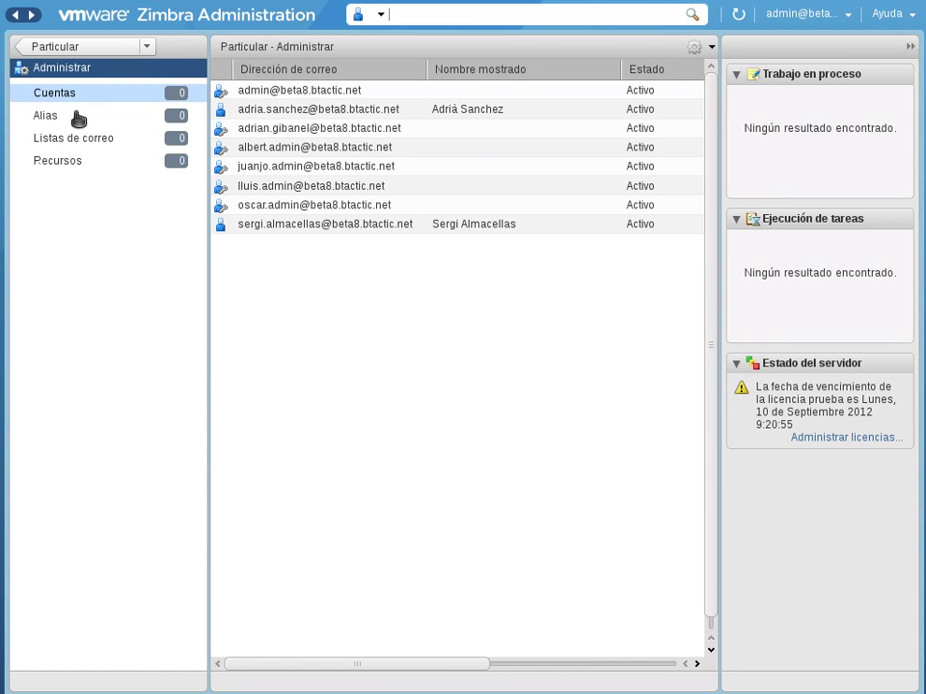
left_click(58, 47)
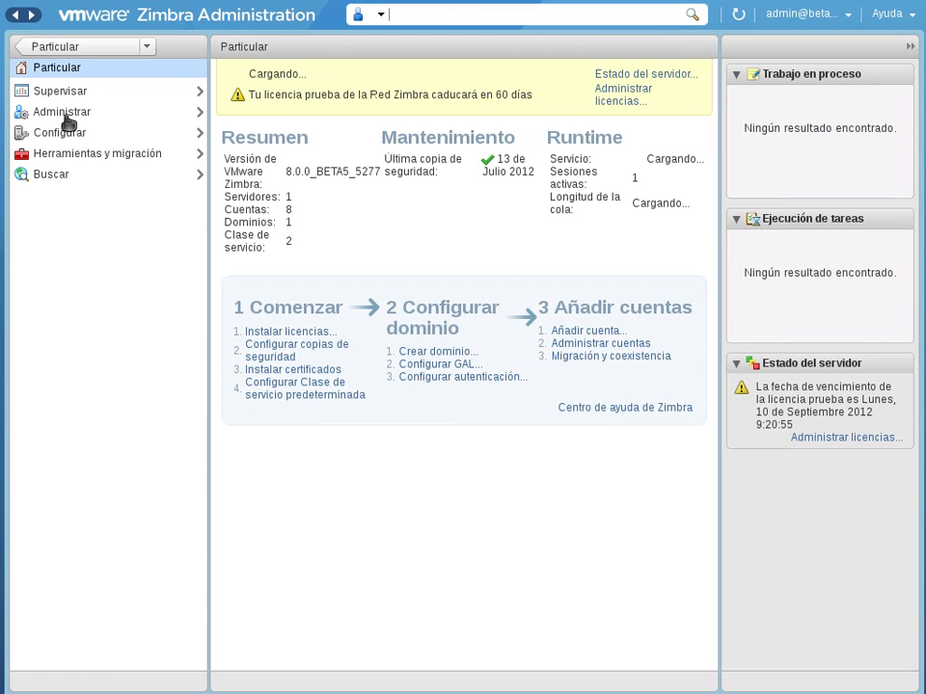
left_click(63, 114)
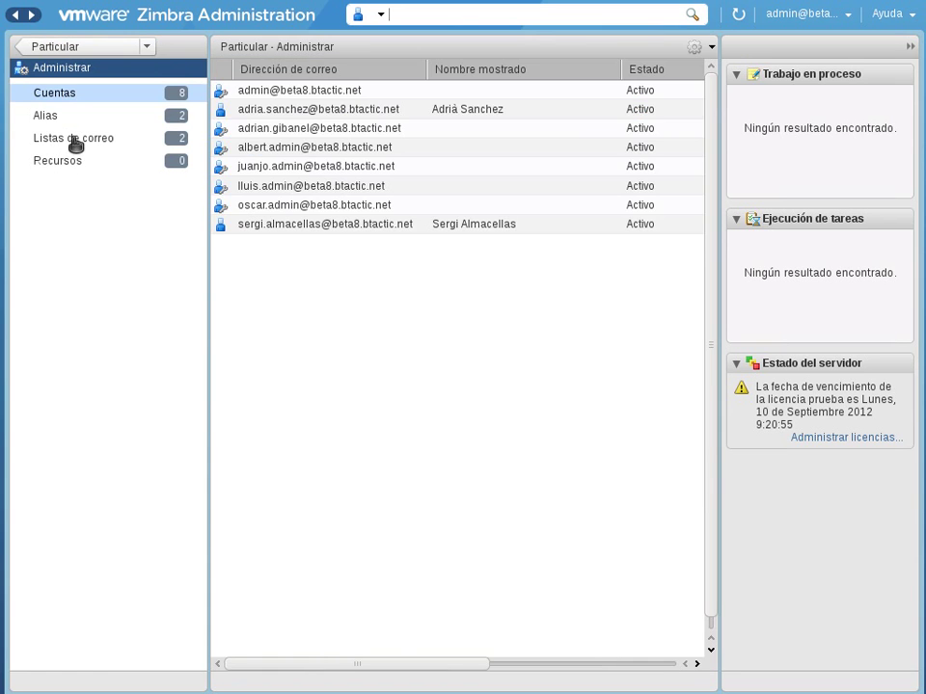
left_click(62, 46)
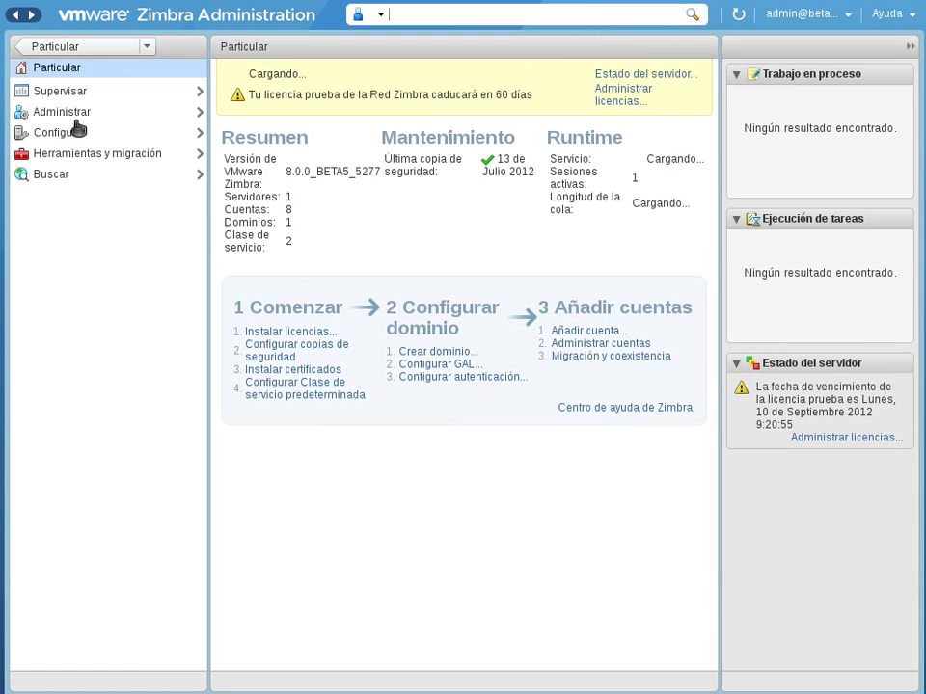
left_click(70, 116)
left_click(89, 48)
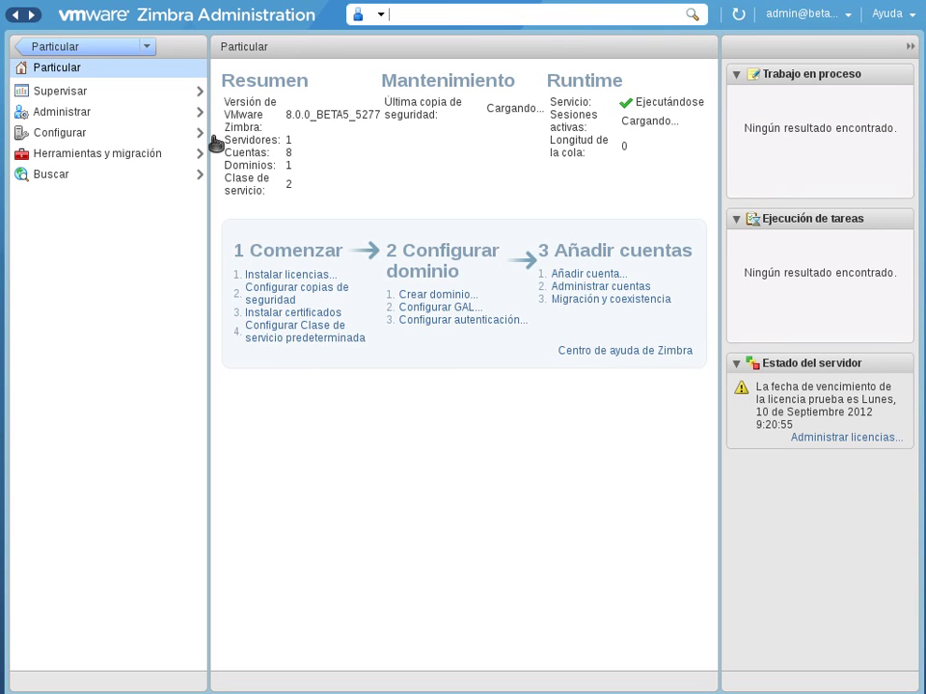
Step: Select the 'default' class of service under Configurar and edit it from the gear menu
left_click(59, 135)
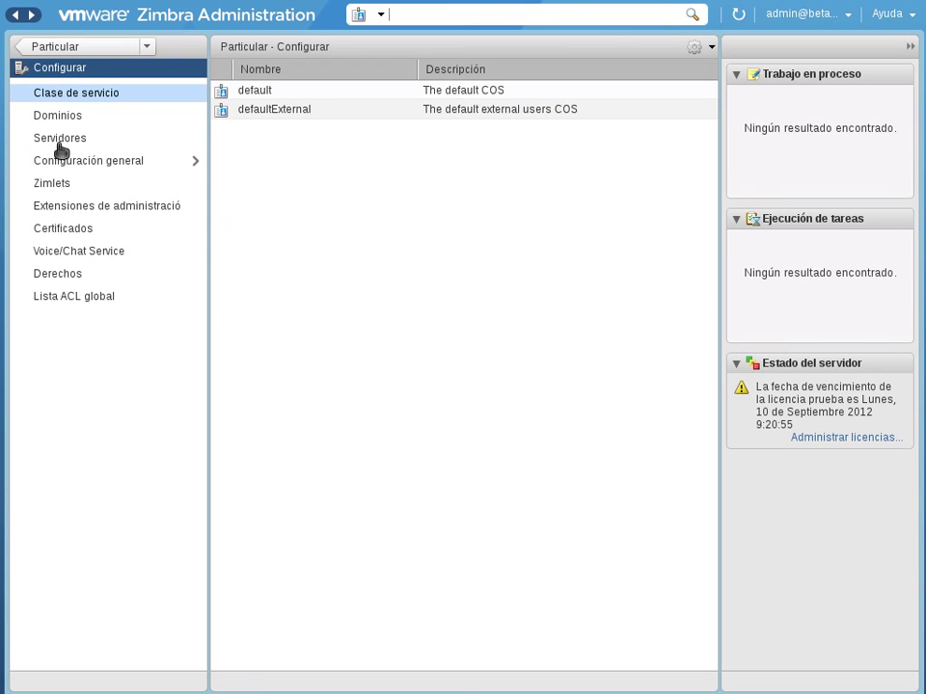
left_click(305, 97)
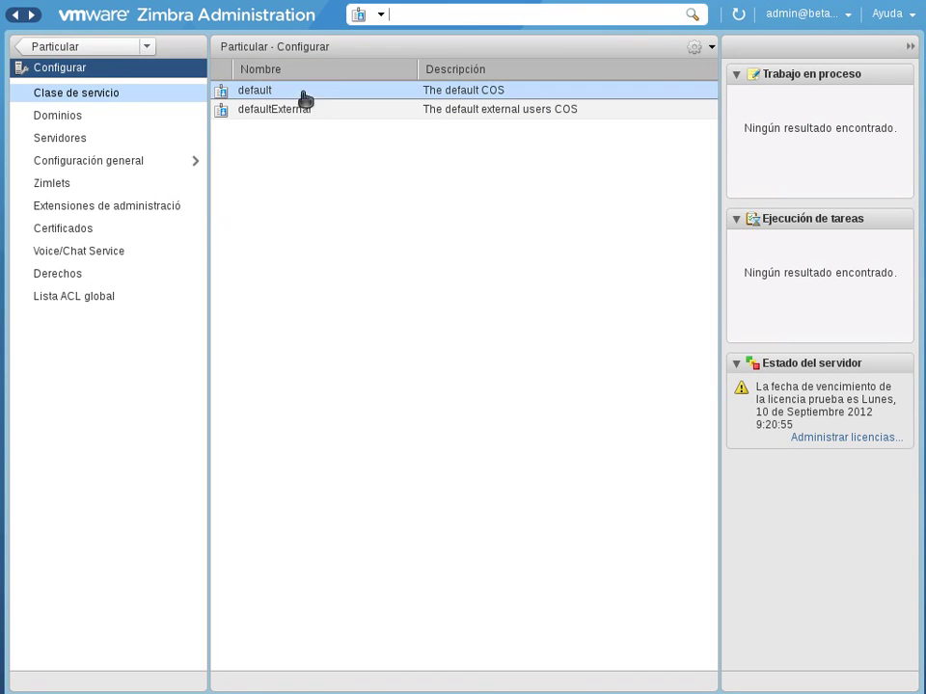
left_click(711, 48)
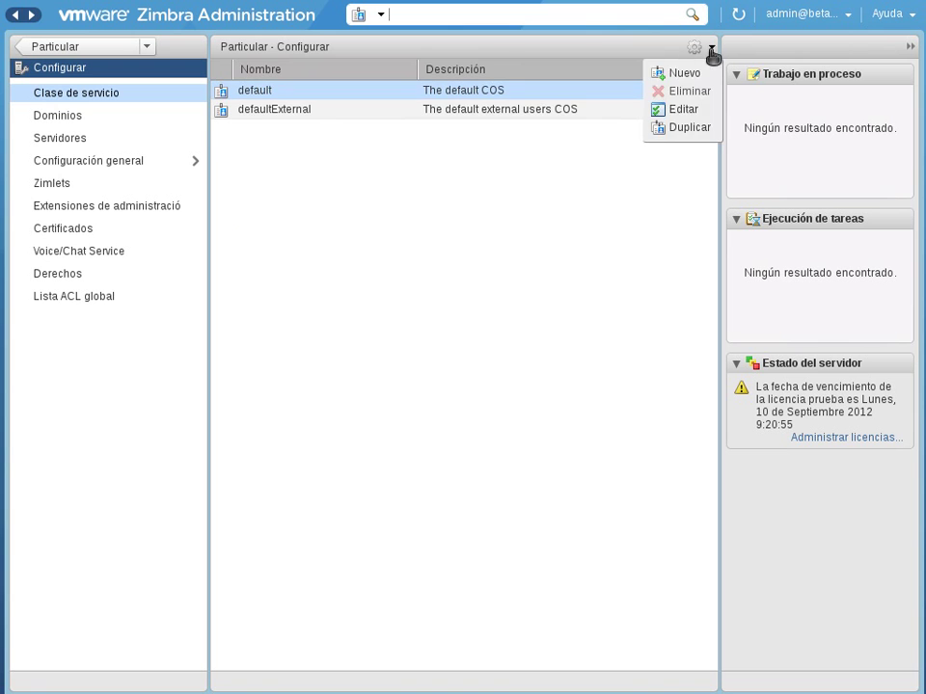
left_click(690, 109)
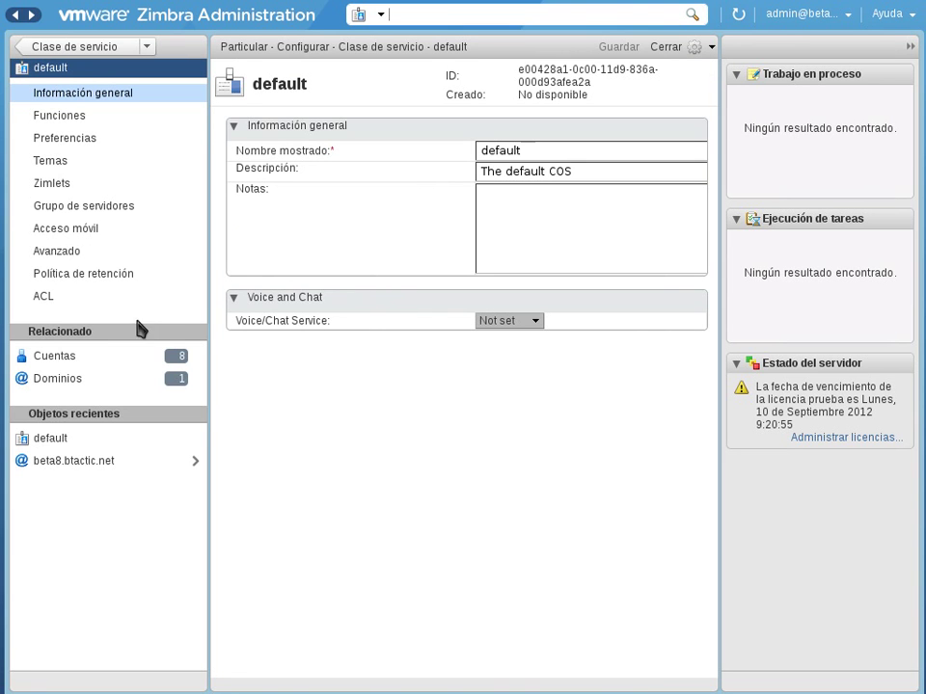
Step: Show the default COS's Acceso móvil settings and scroll through the mobile access form sections
left_click(67, 230)
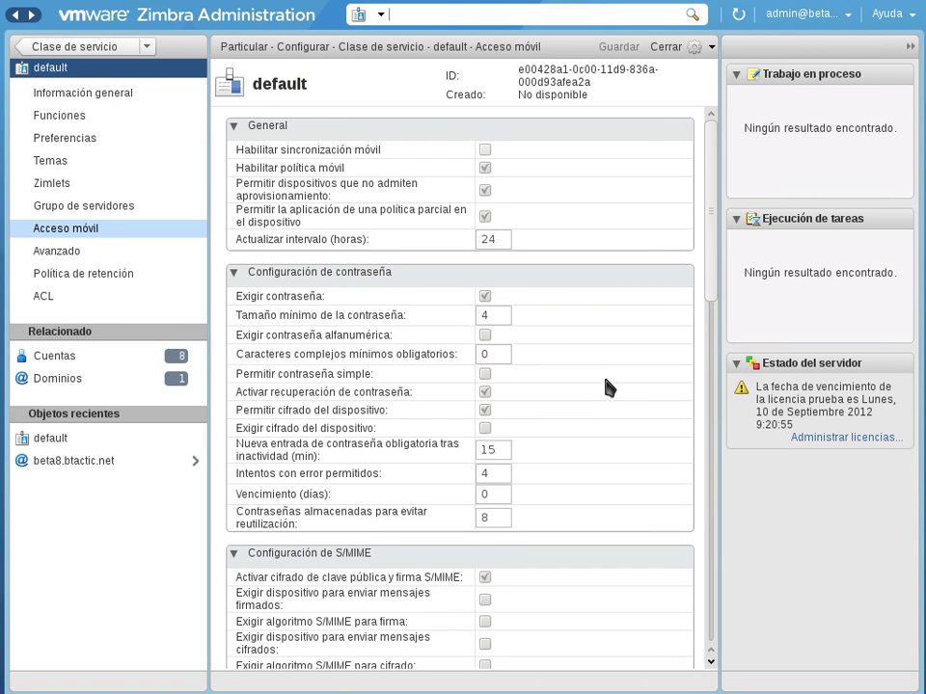
scroll(605, 377, "down", 2)
scroll(609, 387, "down", 14)
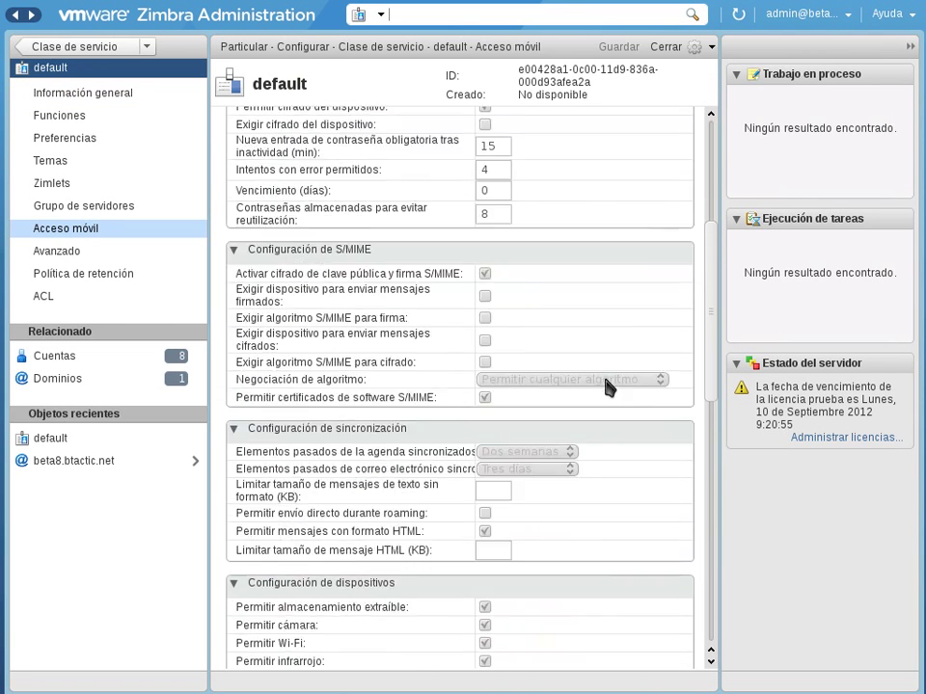
scroll(608, 386, "down", 11)
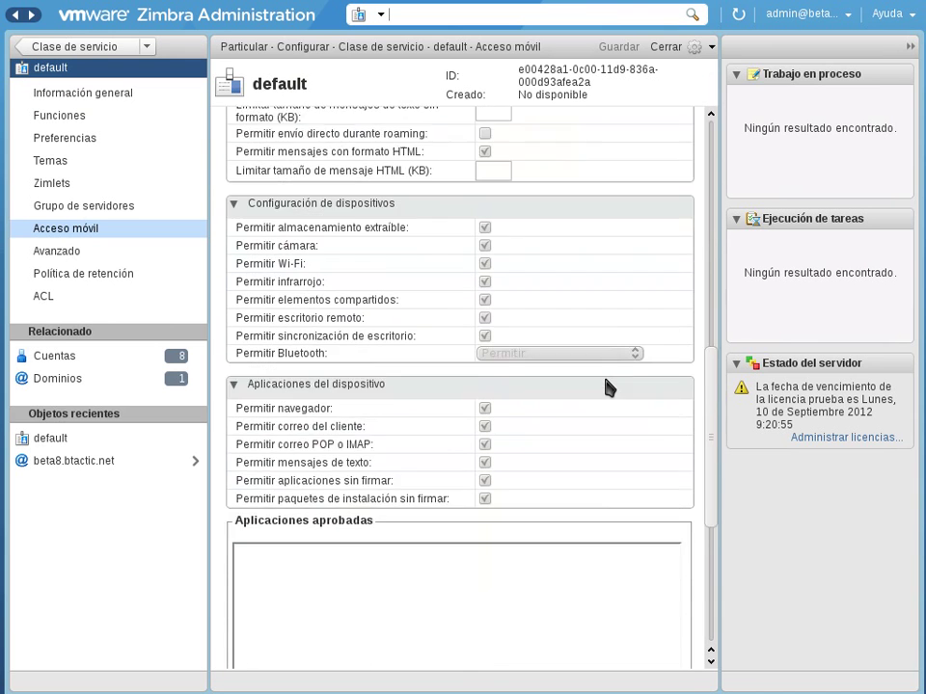
scroll(606, 379, "up", 9)
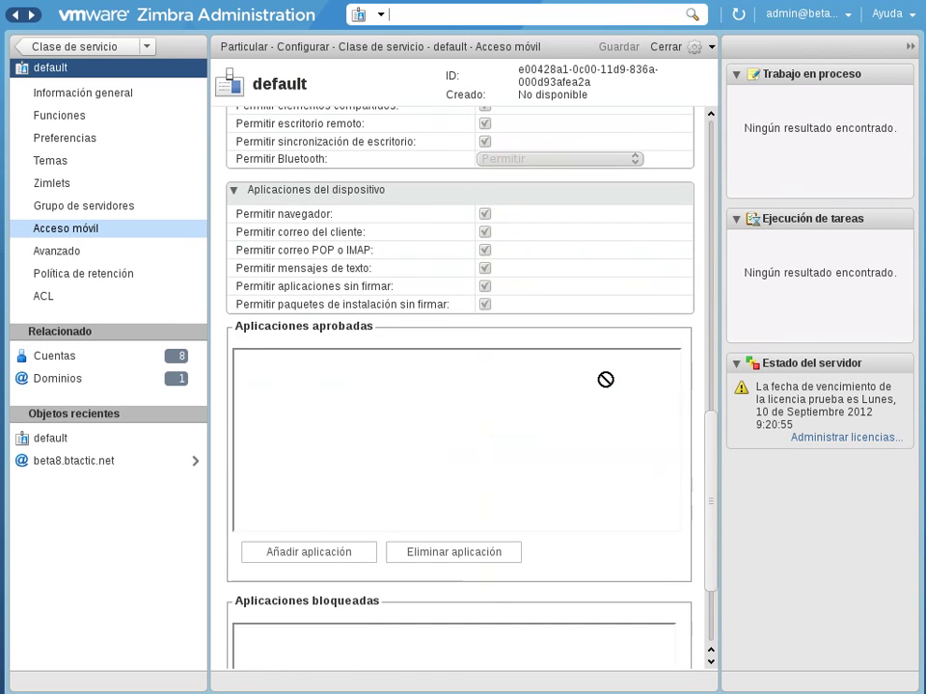
scroll(609, 388, "up", 2)
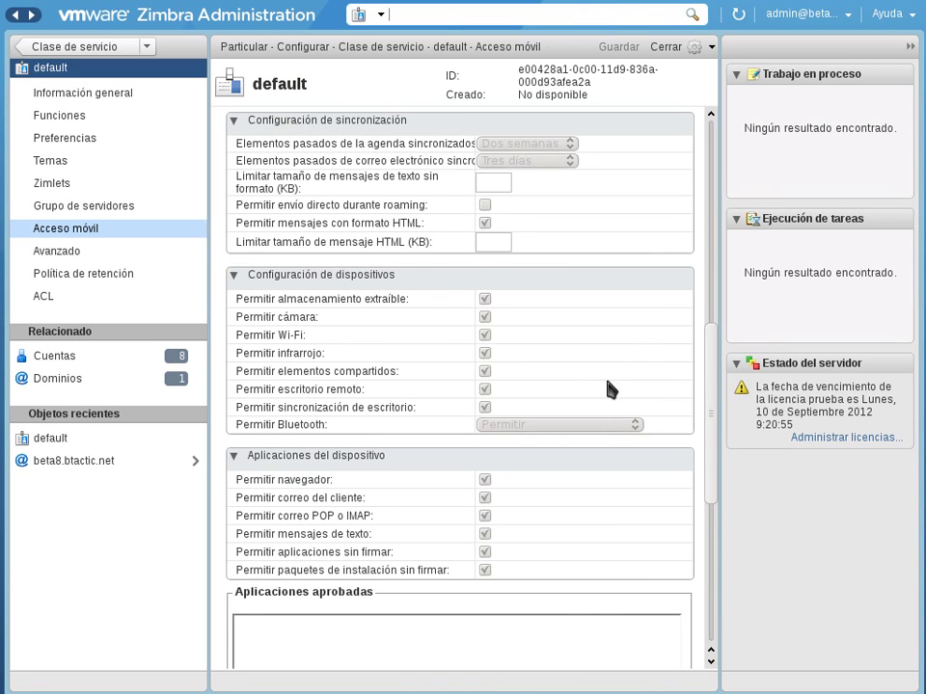
scroll(609, 387, "up", 1)
scroll(610, 388, "up", 6)
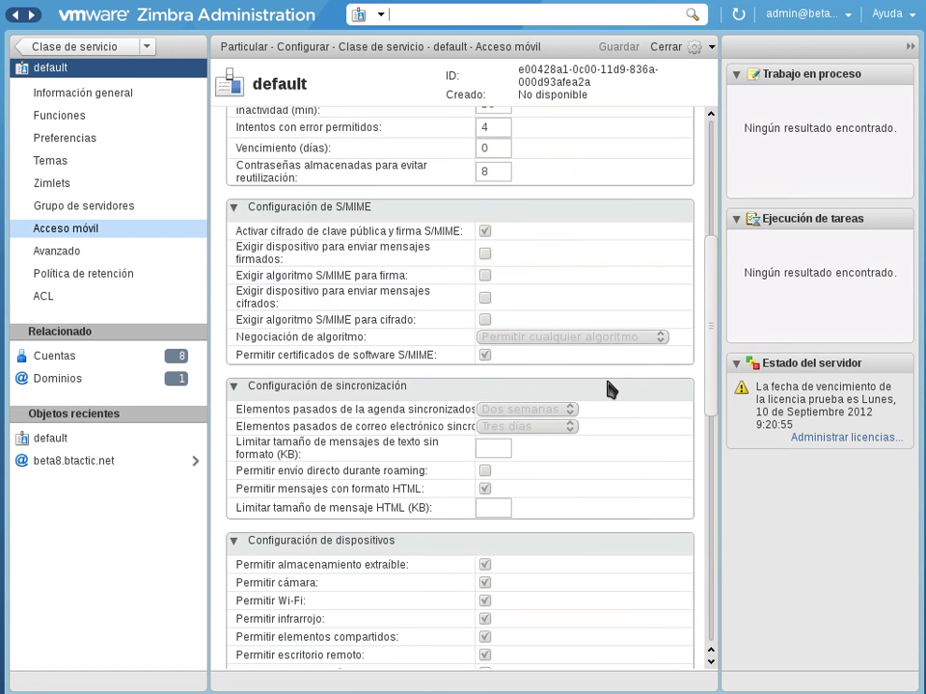
scroll(610, 388, "up", 9)
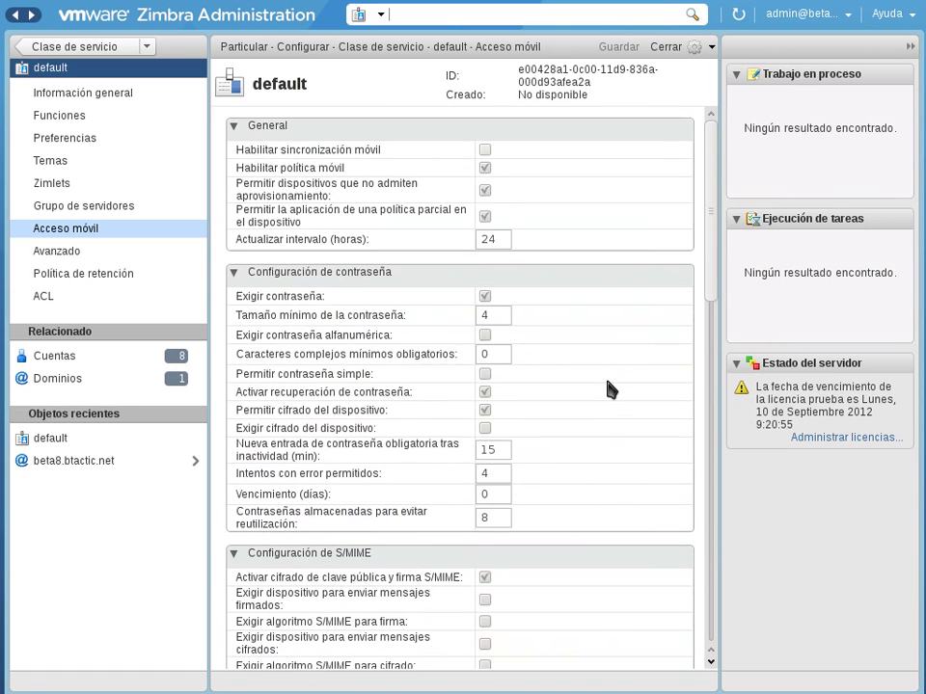
scroll(610, 387, "down", 3)
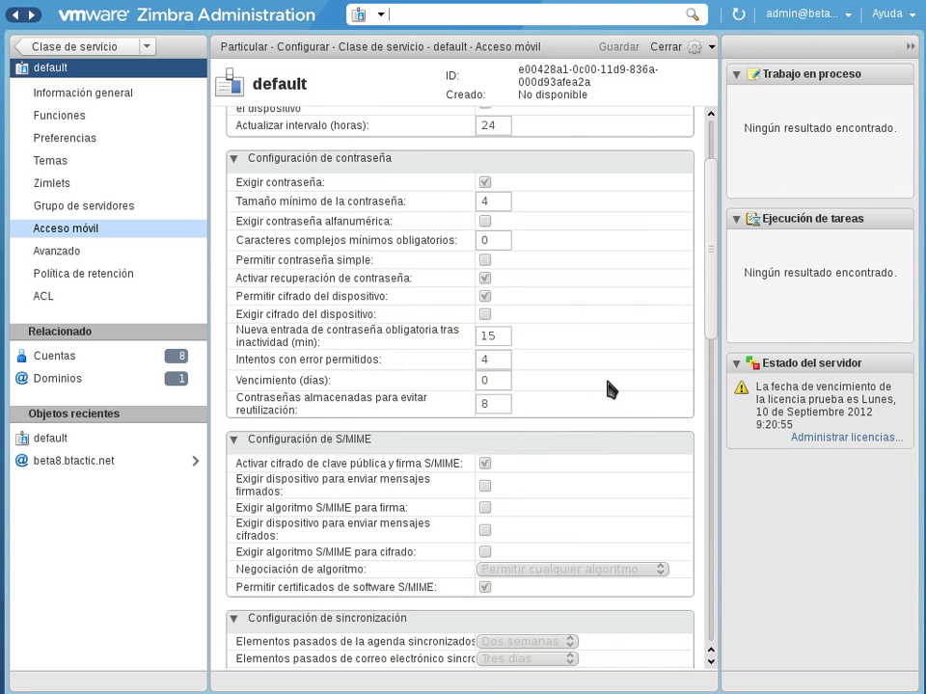
scroll(609, 387, "down", 4)
scroll(609, 387, "down", 15)
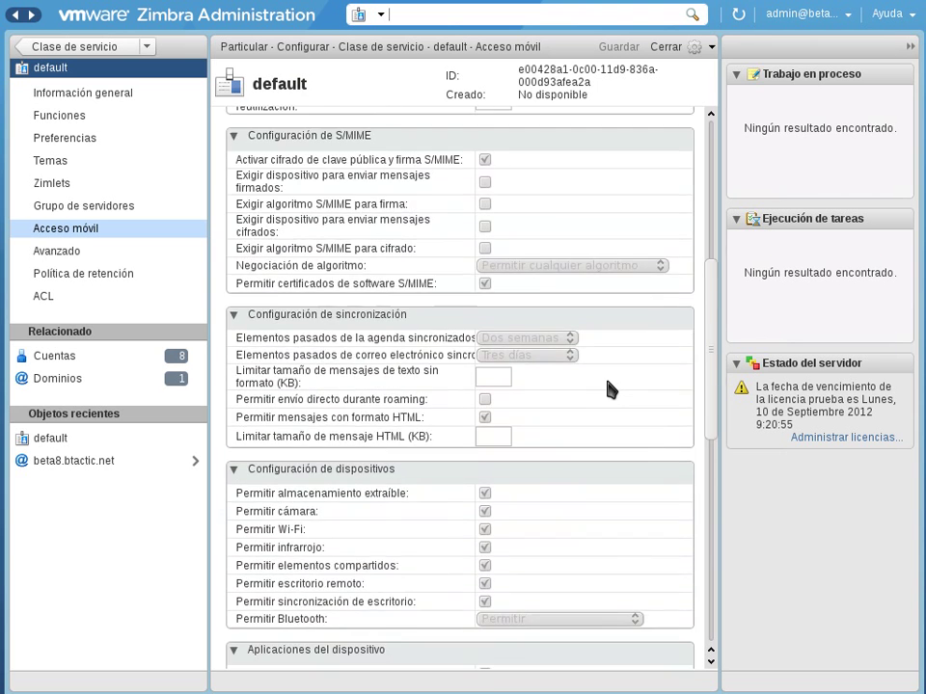
scroll(608, 381, "down", 3)
scroll(607, 384, "up", 15)
scroll(609, 388, "up", 10)
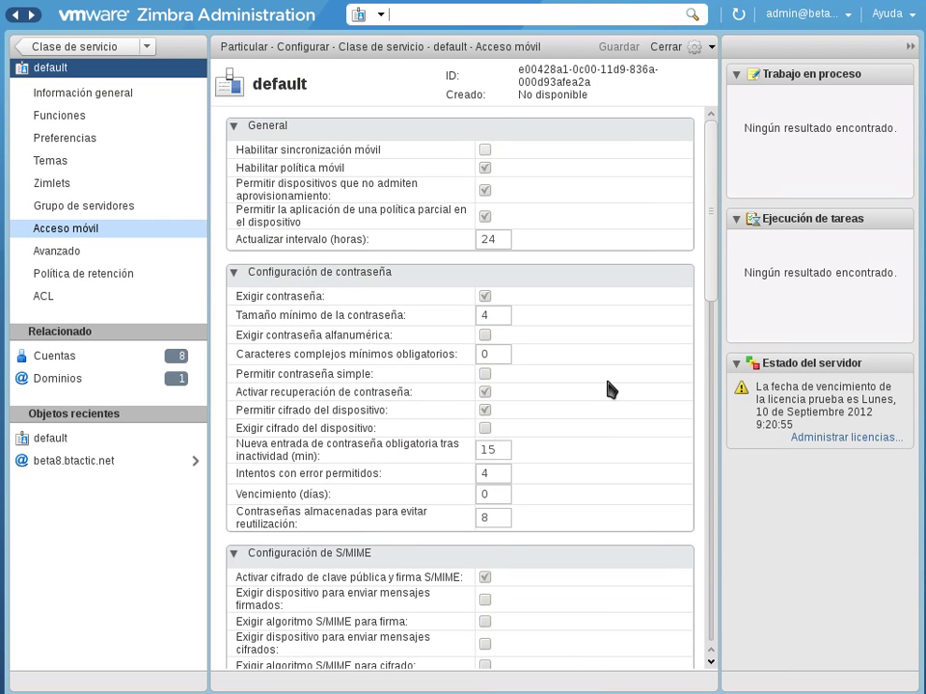
scroll(610, 388, "down", 15)
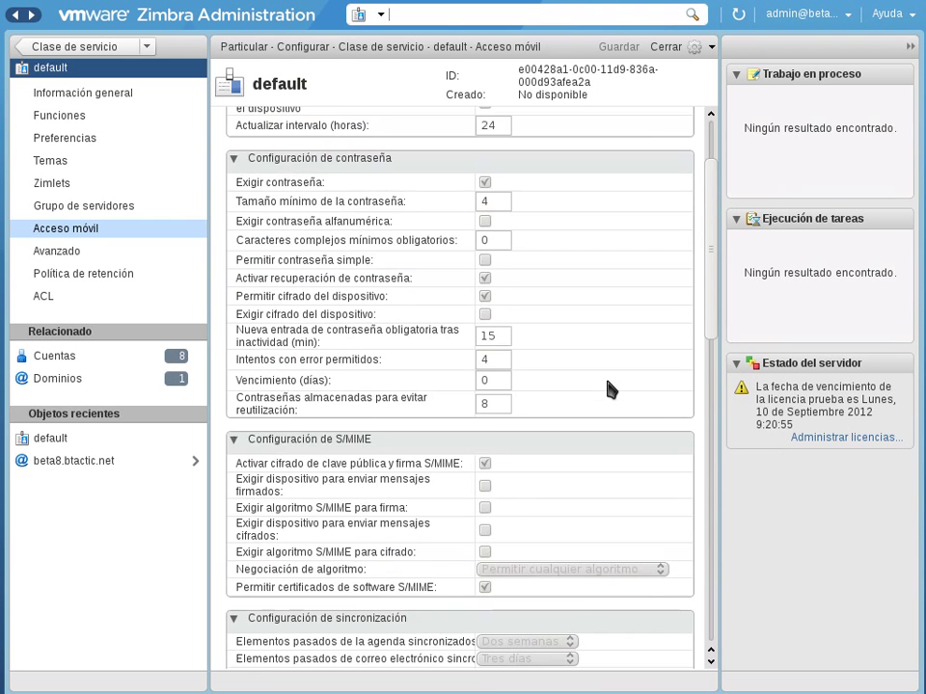
scroll(610, 388, "down", 10)
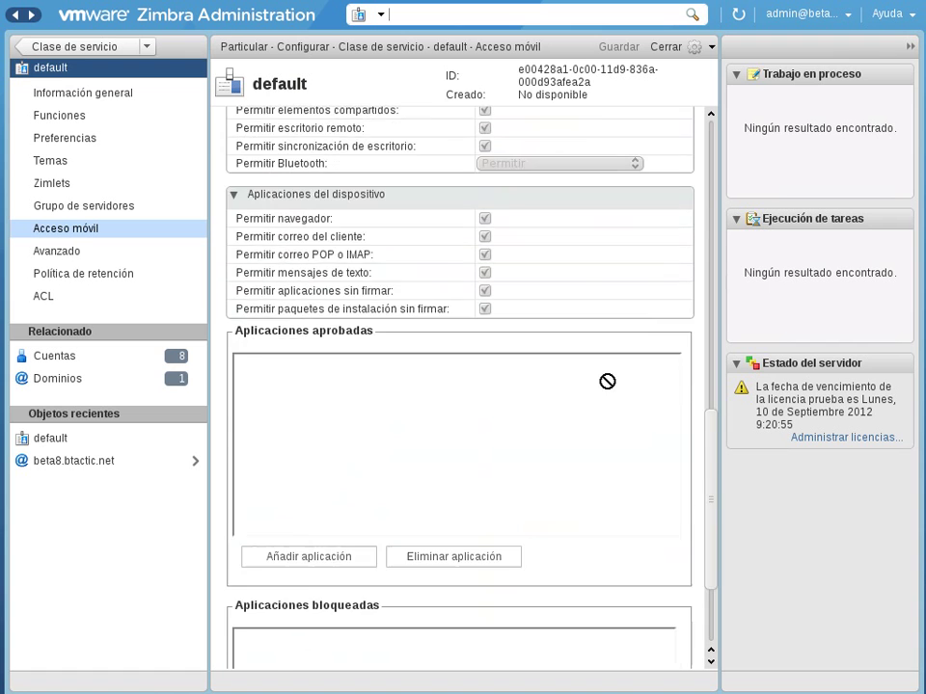
scroll(607, 381, "up", 9)
scroll(610, 388, "up", 17)
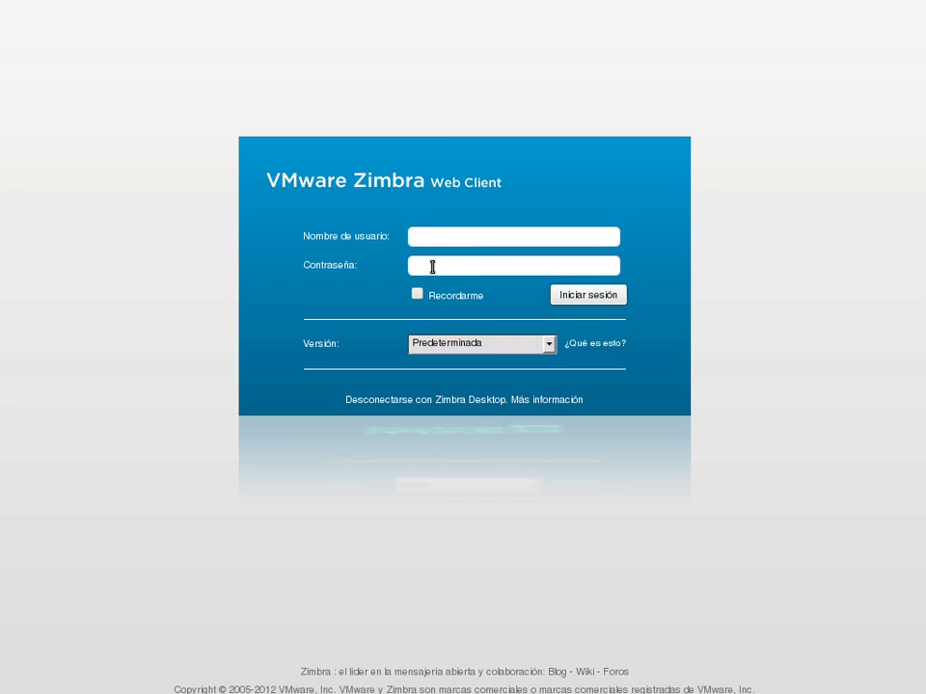
Step: Sign in to the web client as admin with the account password
type("a")
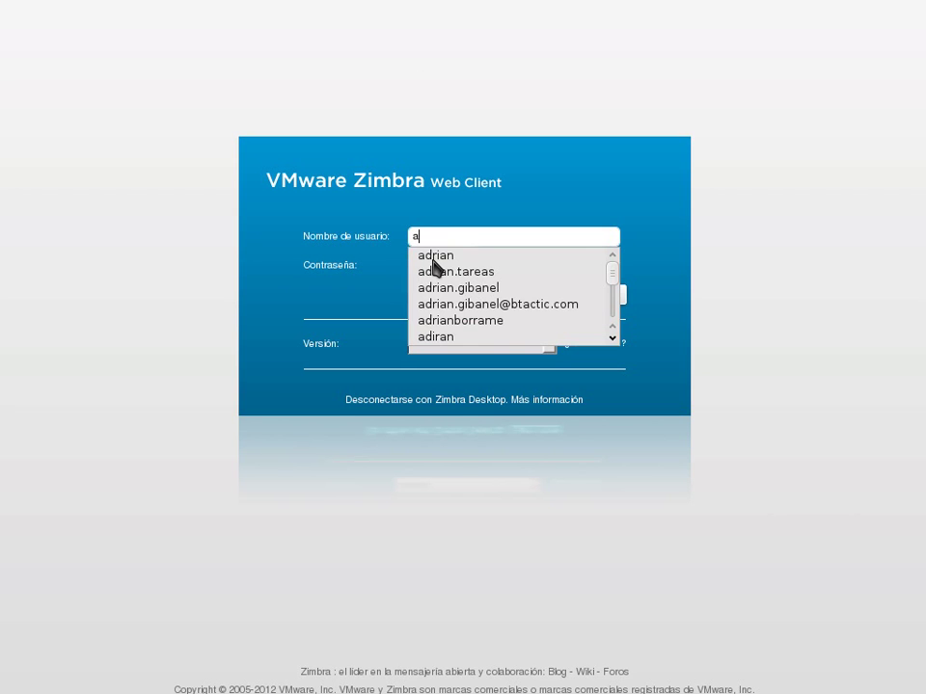
type("dmin")
key("Tab")
type("**********")
left_click(589, 298)
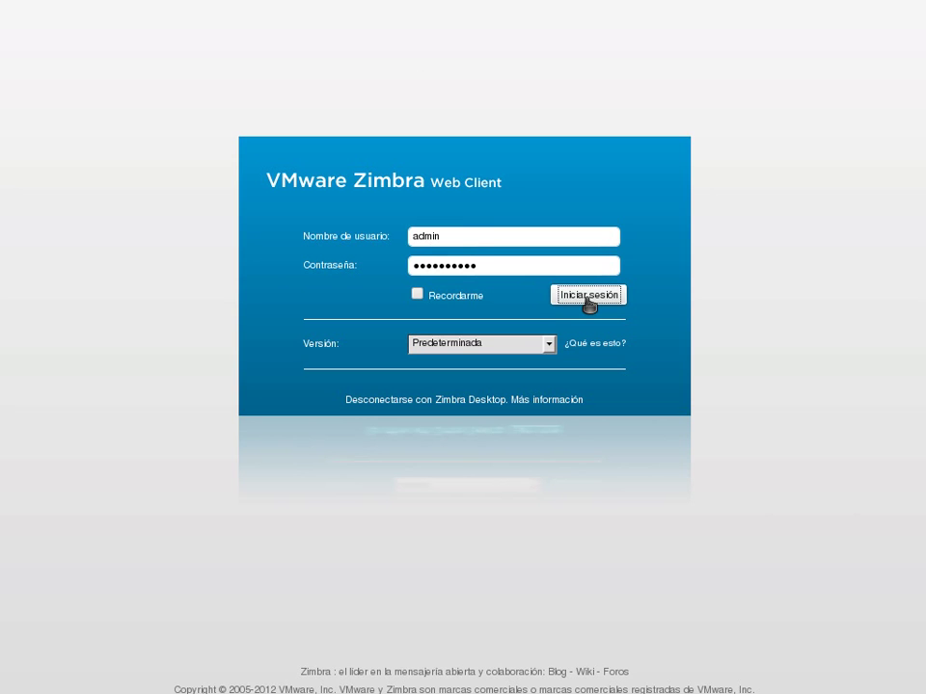
left_click(588, 301)
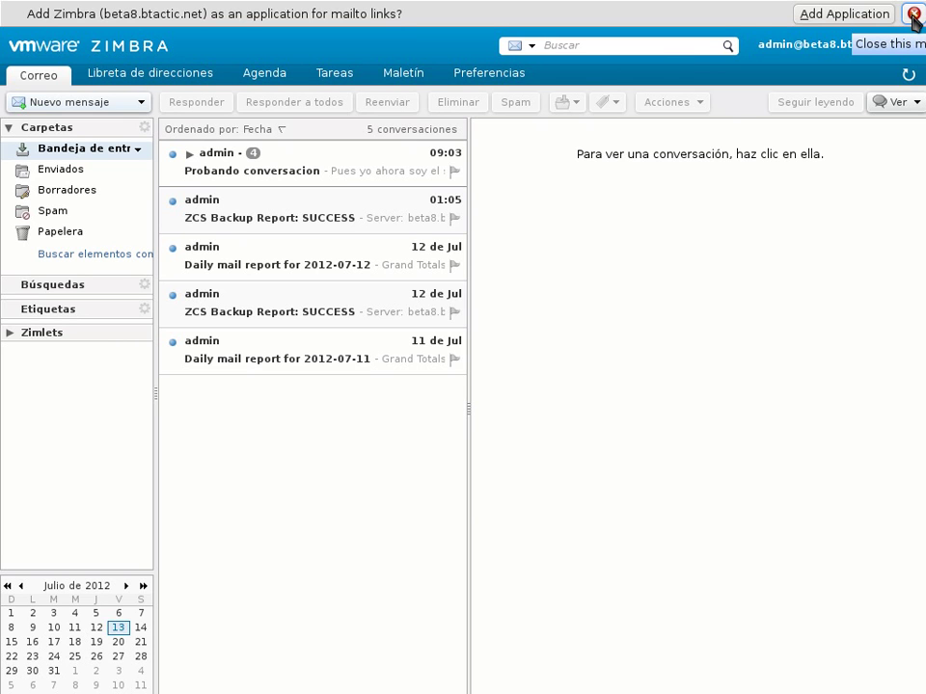
Step: Dismiss the mailto prompt, open the 01:05 ZCS Backup Report and bring up its context menu
left_click(912, 15)
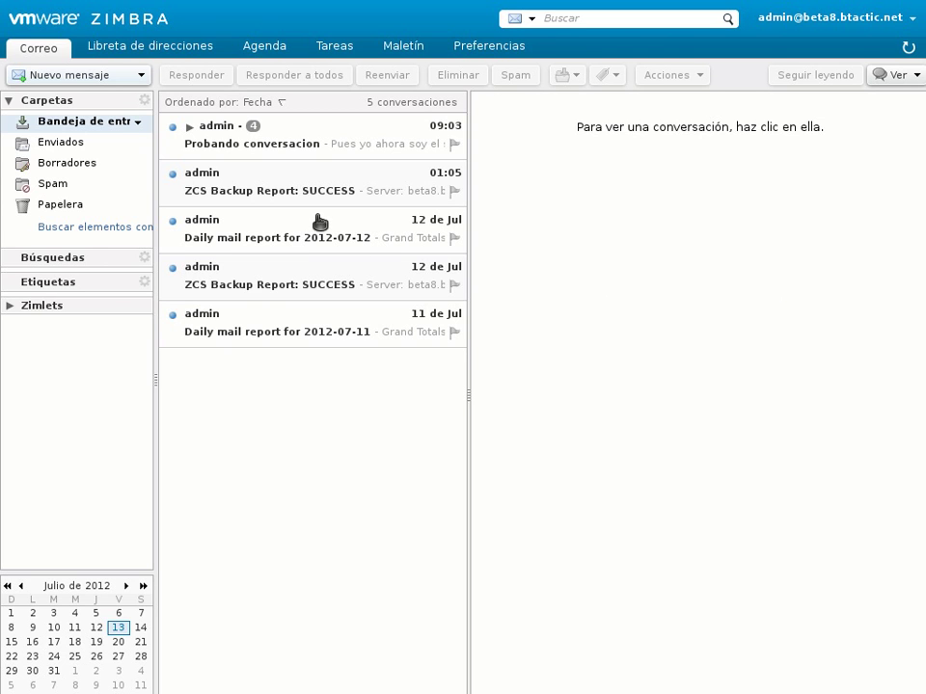
left_click(301, 186)
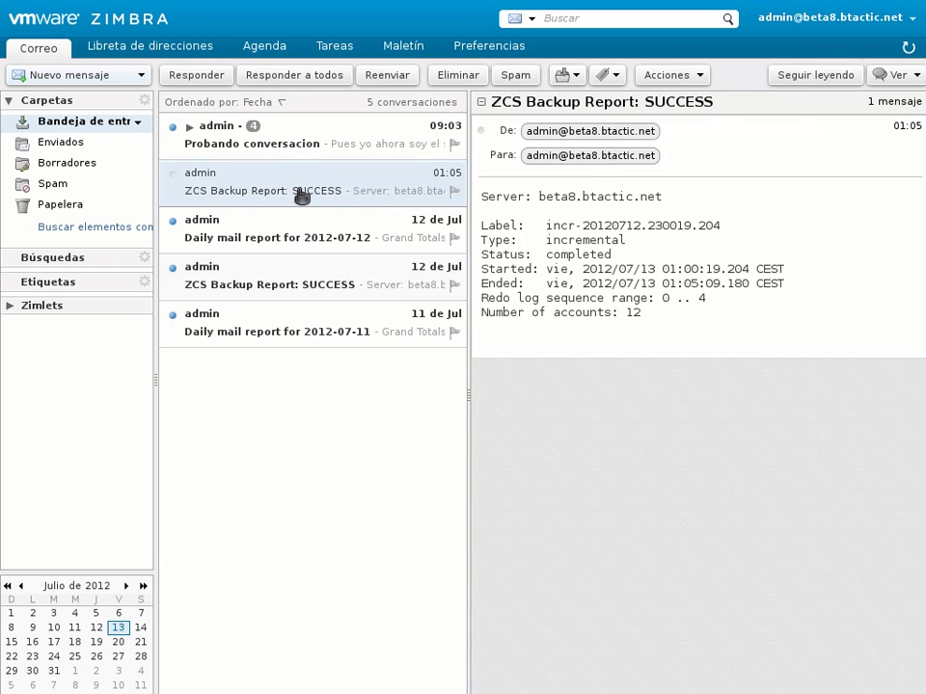
right_click(302, 196)
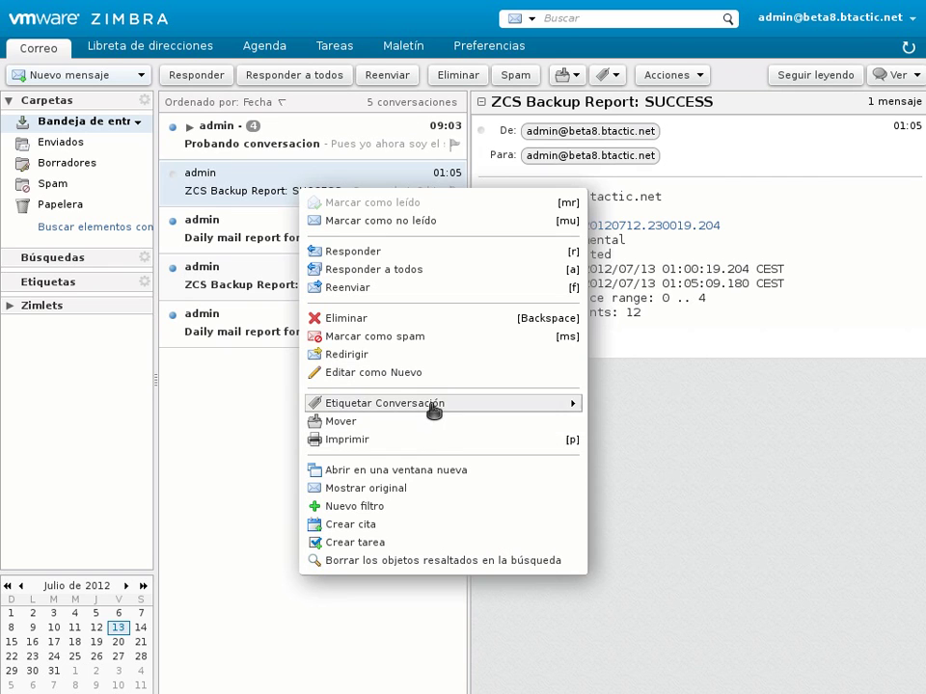
Step: Apply a new tag 'prueba' to the ZCS Backup Report conversation, then dismiss the tag's menu
mouse_move(434, 405)
left_click(635, 411)
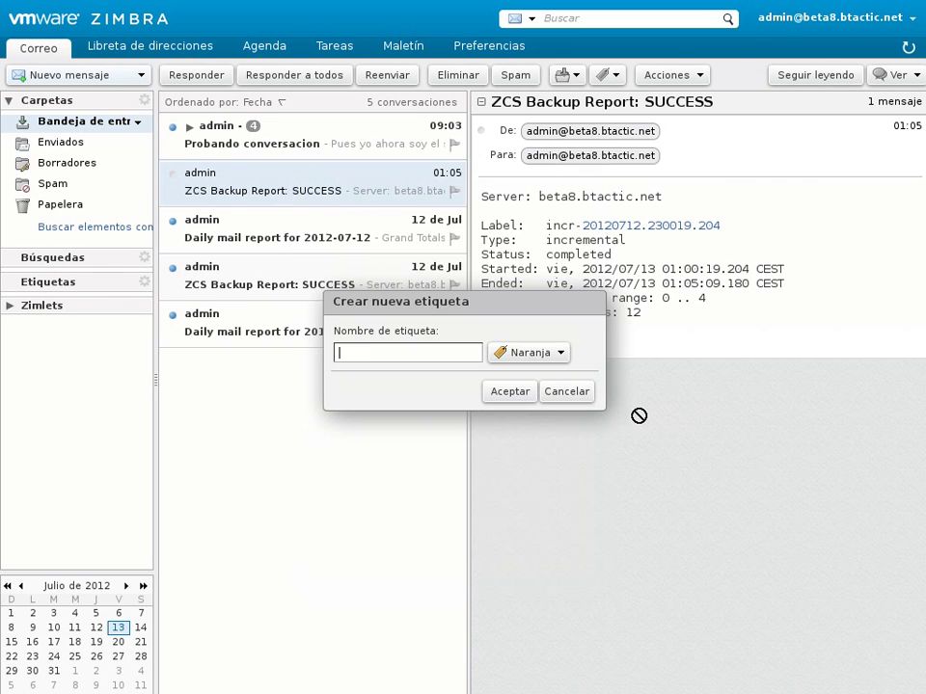
type("prueba")
left_click(509, 391)
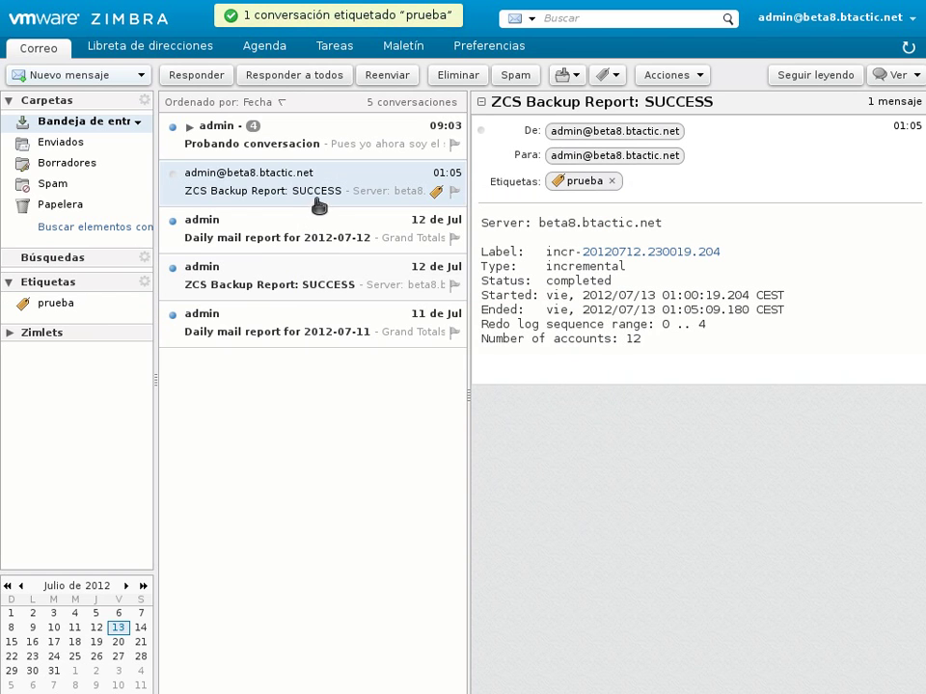
right_click(60, 308)
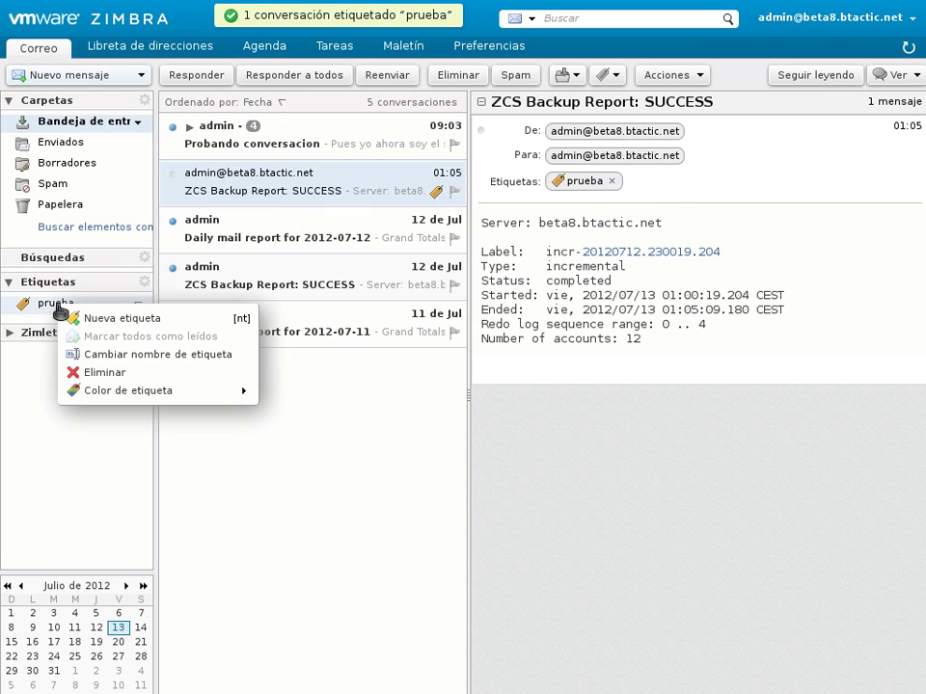
left_click(320, 190)
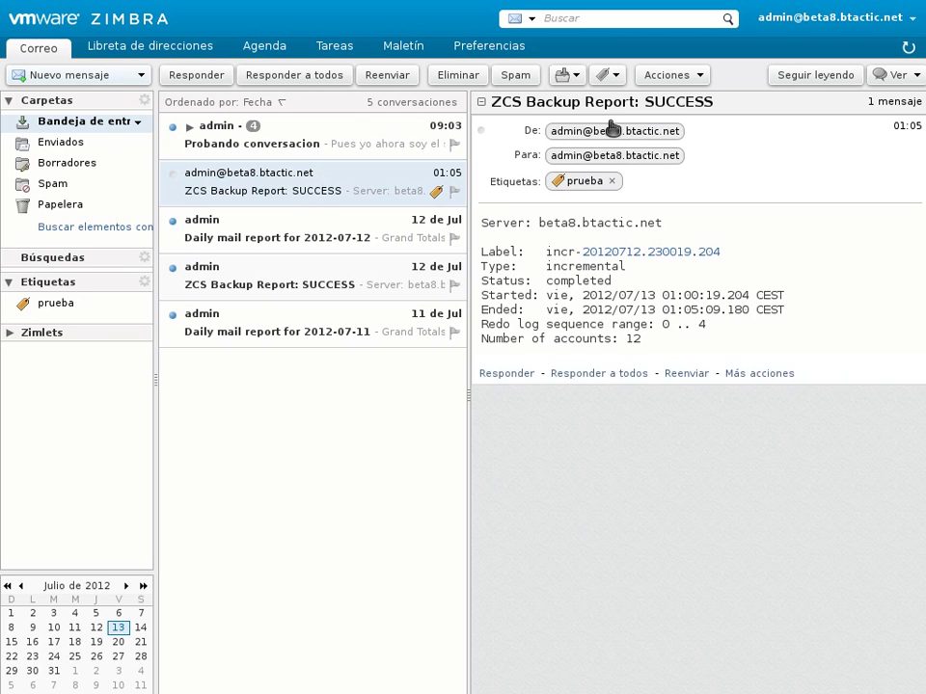
Step: Check the view options, open the Probando conversacion thread and mark its latest message unread
left_click(900, 77)
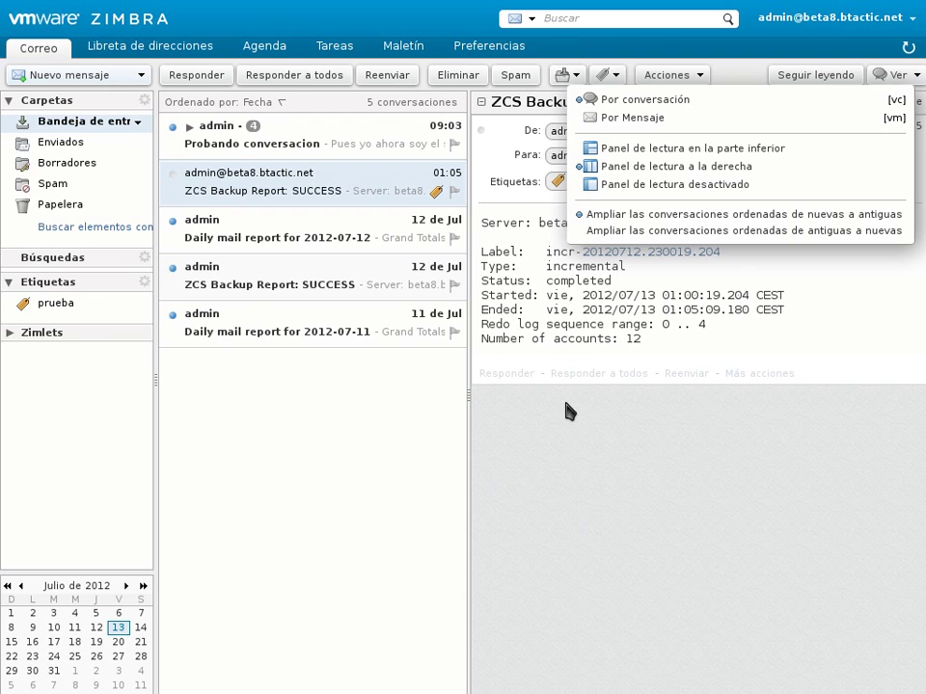
left_click(574, 429)
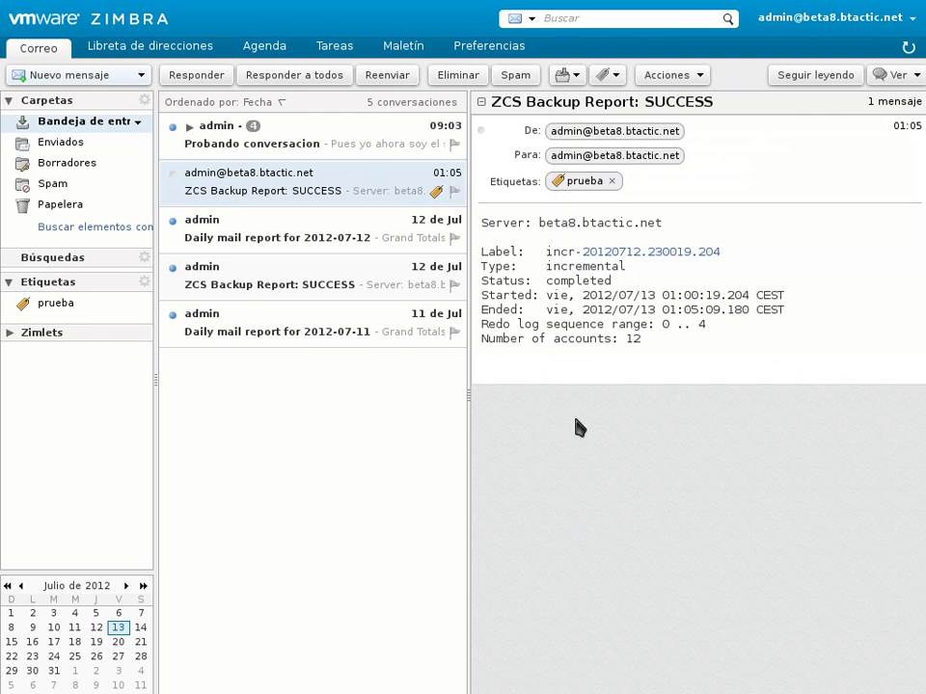
left_click(347, 131)
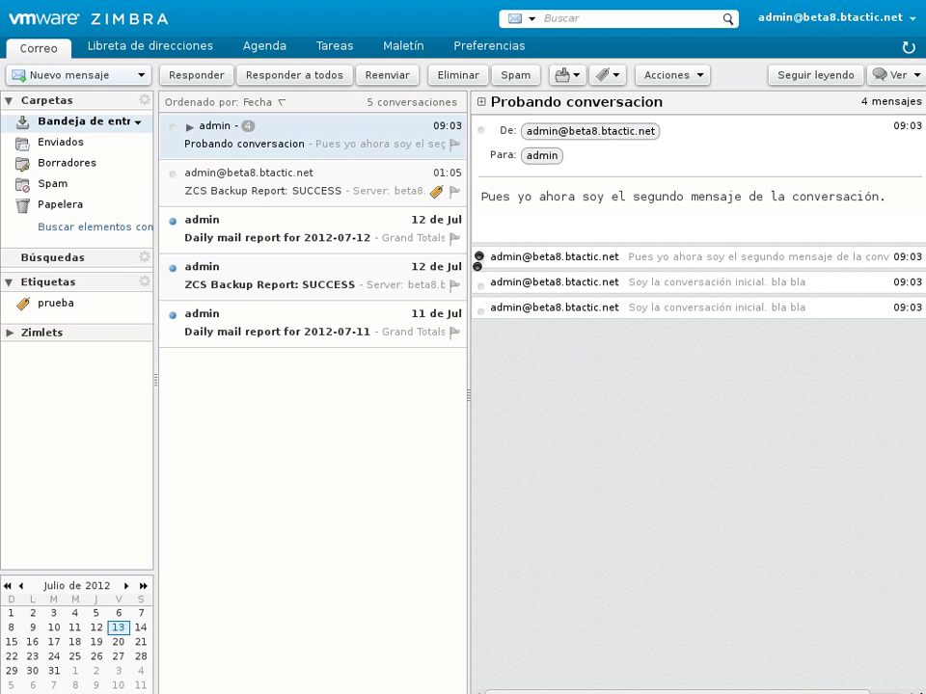
left_click(478, 256)
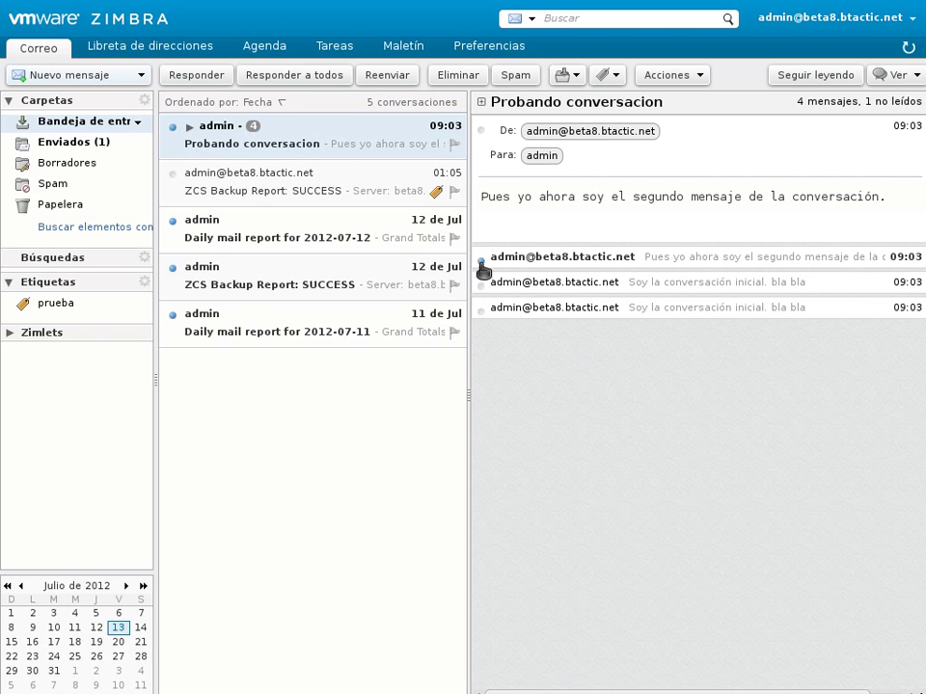
Step: Expand the first, third and fourth messages of the Probando conversacion thread
left_click(690, 257)
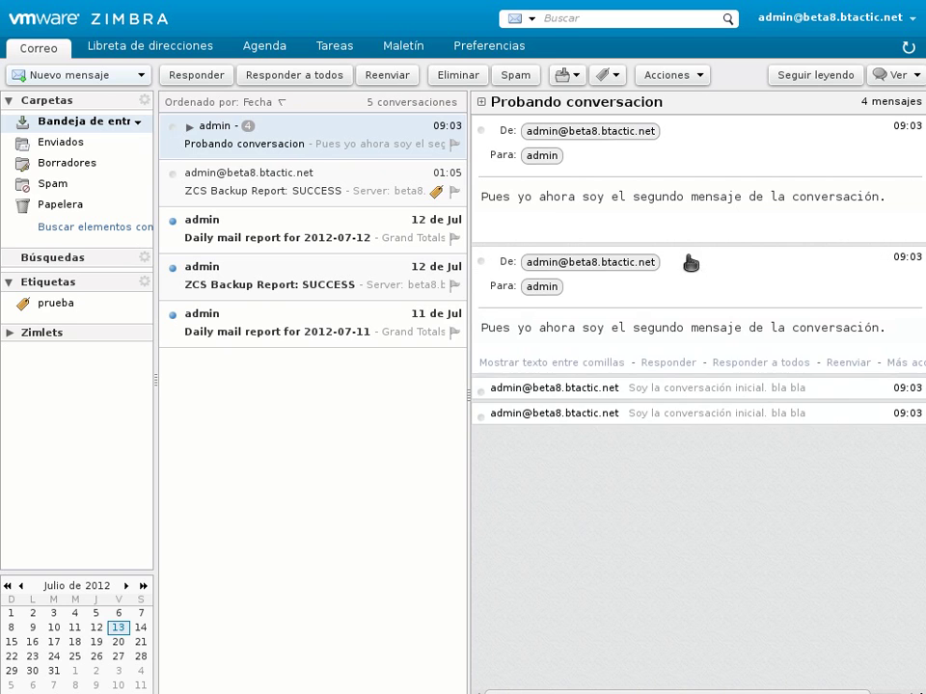
left_click(663, 389)
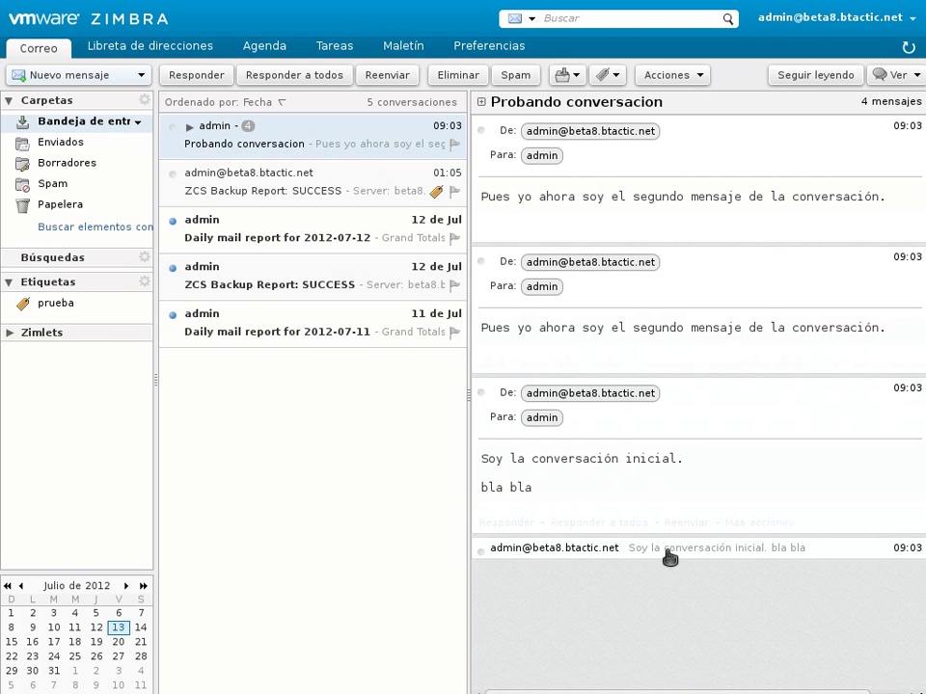
left_click(668, 552)
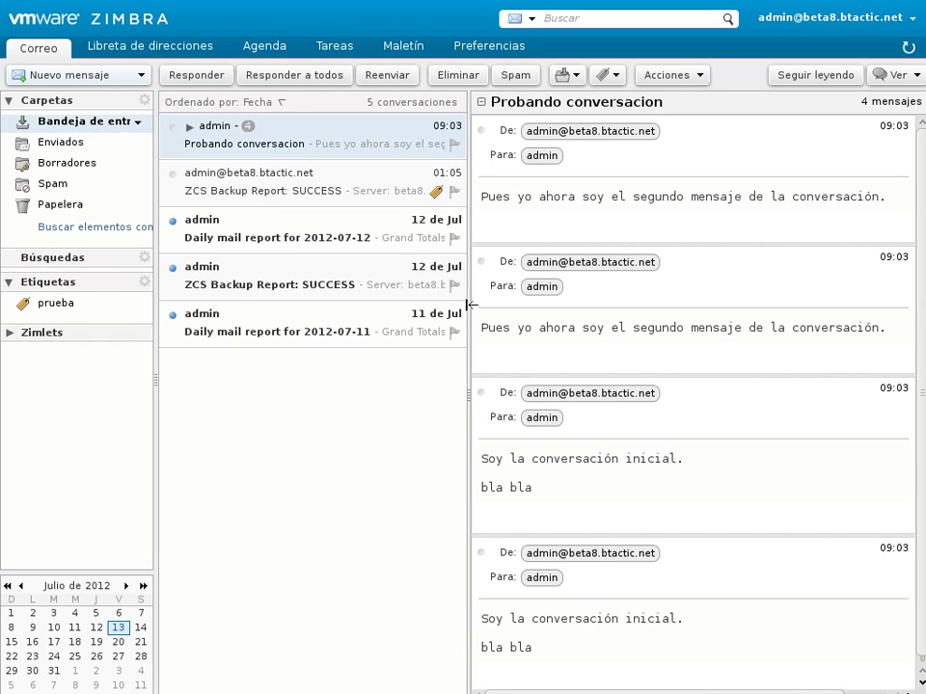
Step: View the weekly Agenda calendar and its folder options, then open Preferencias at General
mouse_move(479, 231)
mouse_move(502, 357)
left_click(265, 58)
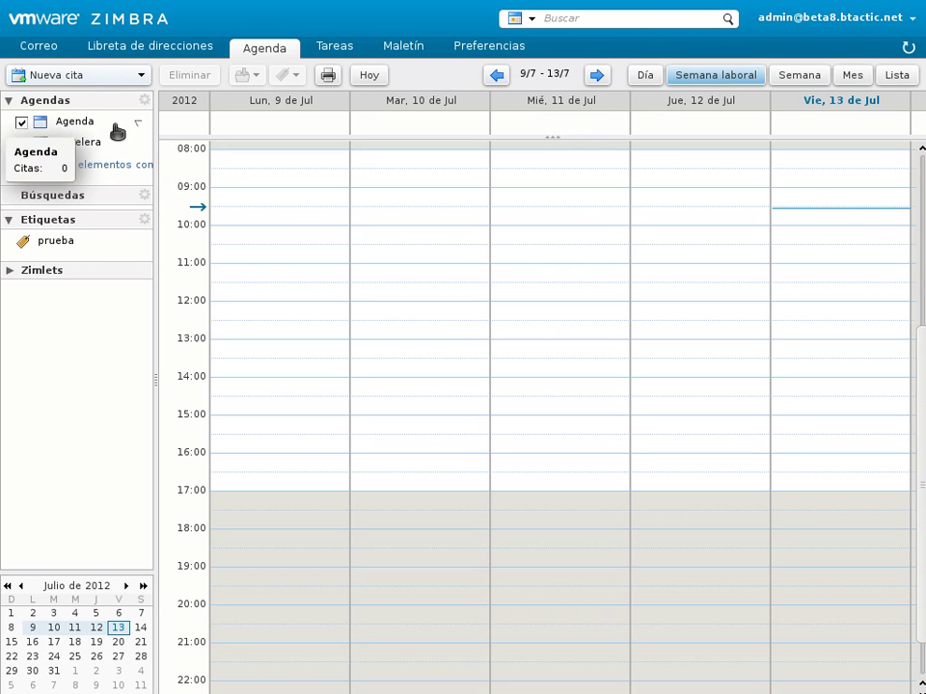
left_click(138, 125)
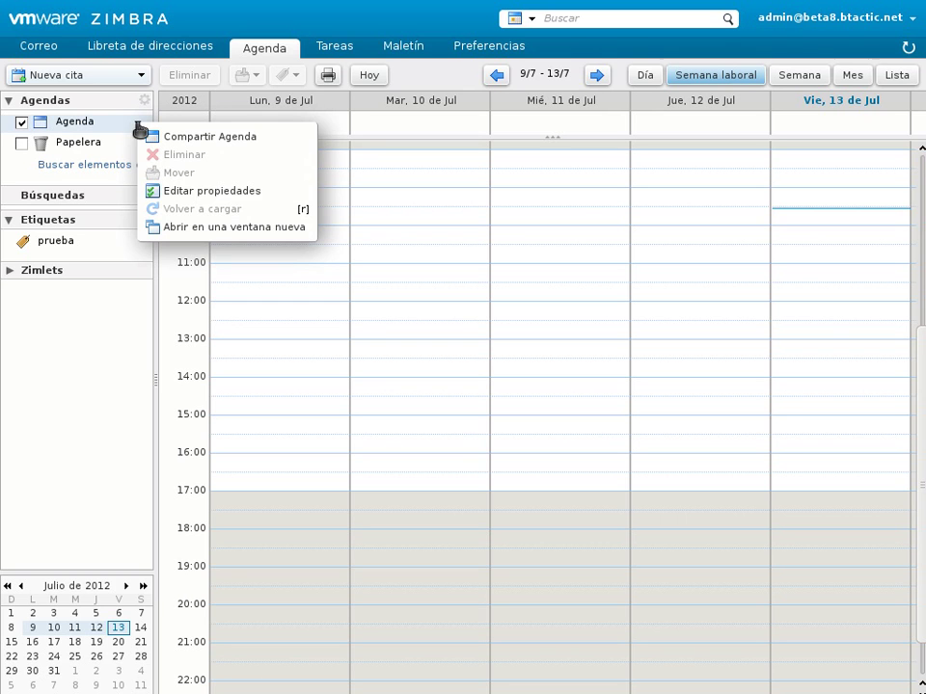
left_click(100, 129)
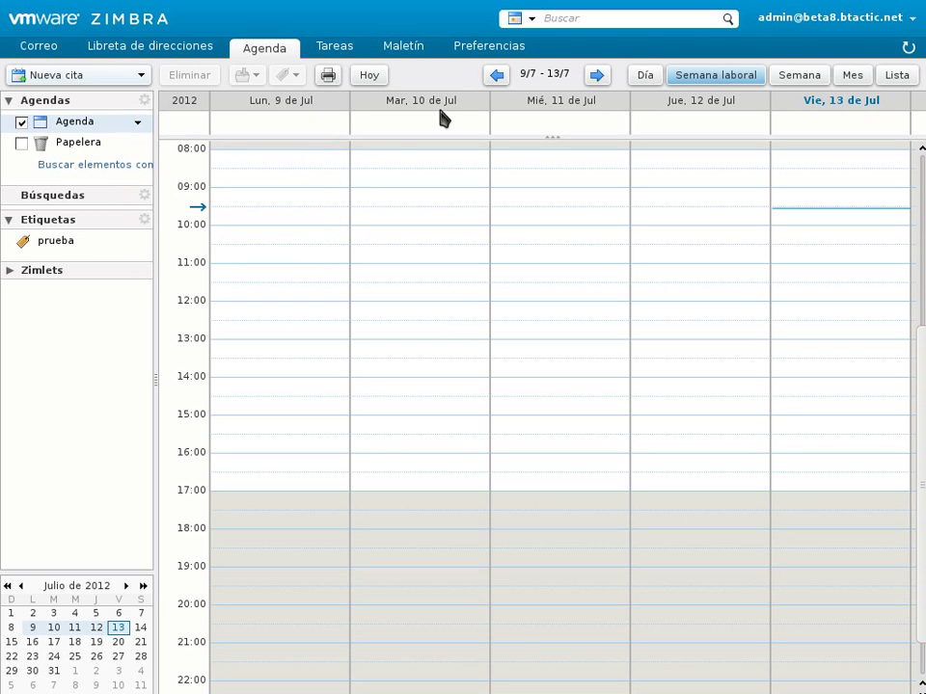
left_click(494, 45)
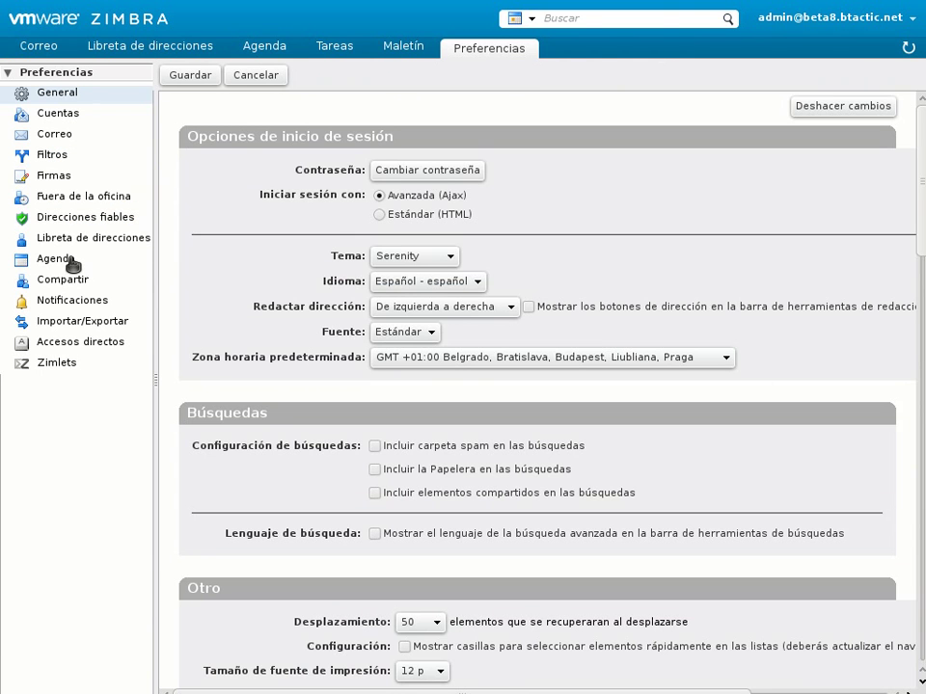
Step: Scroll through the Agenda preferences, then return to the 9–13 July 2012 work-week calendar
left_click(69, 260)
scroll(232, 446, "down", 5)
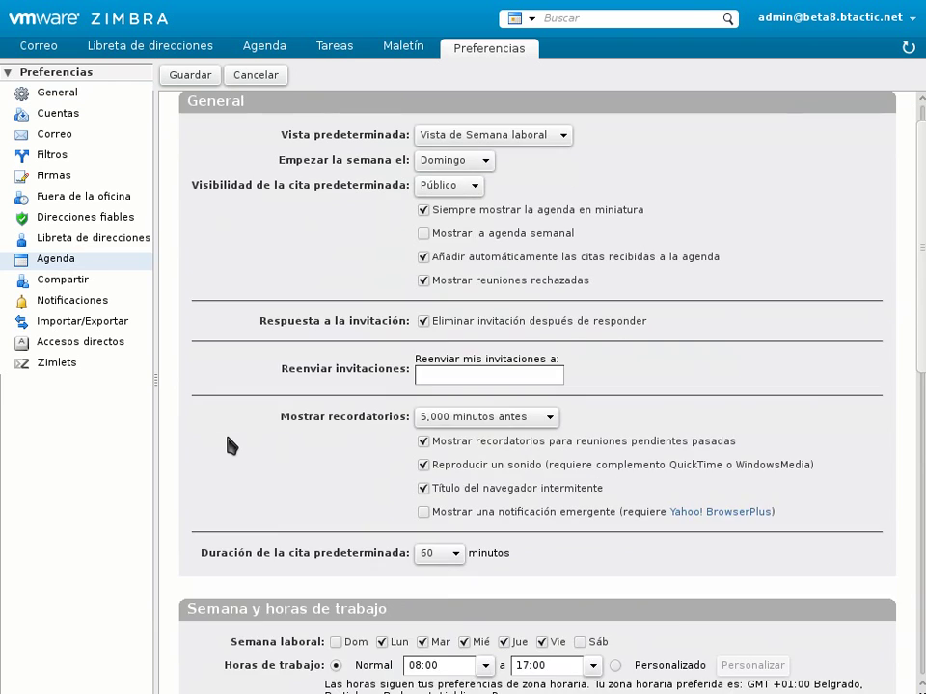
scroll(232, 445, "down", 8)
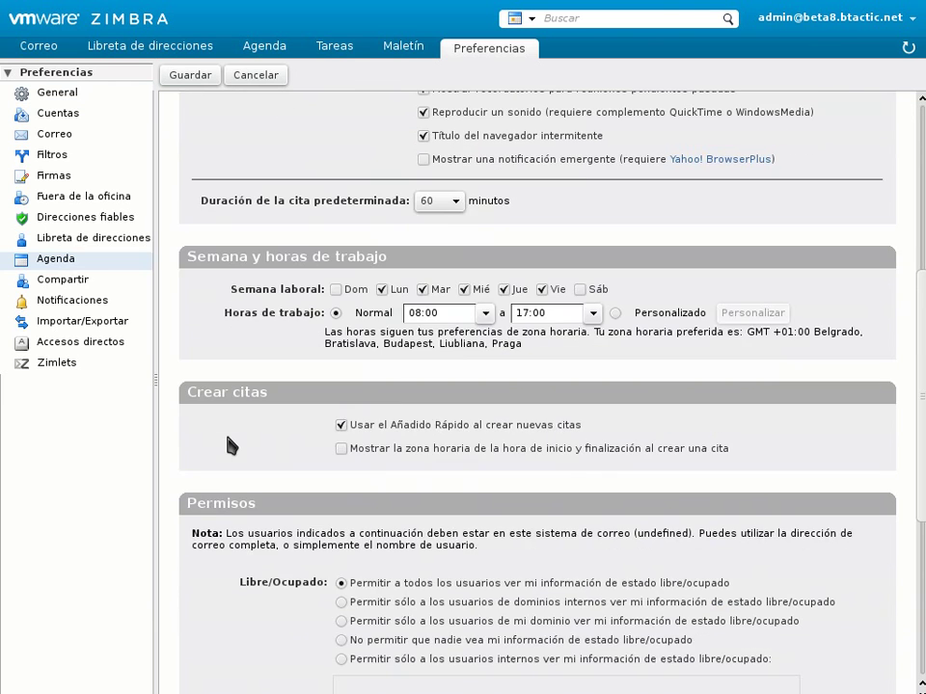
scroll(232, 446, "up", 3)
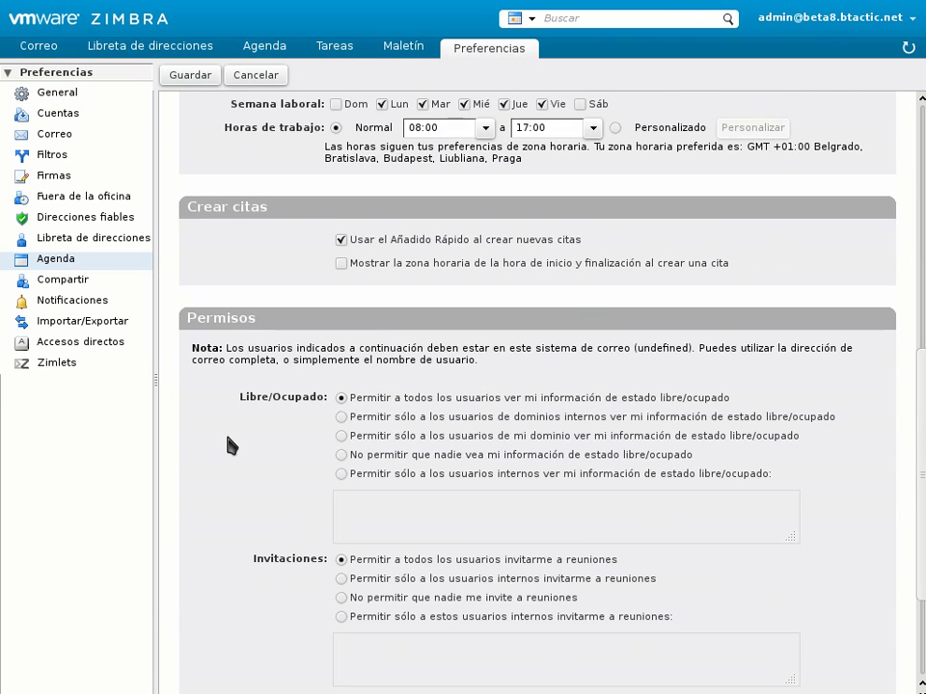
scroll(232, 446, "up", 1)
scroll(231, 445, "up", 9)
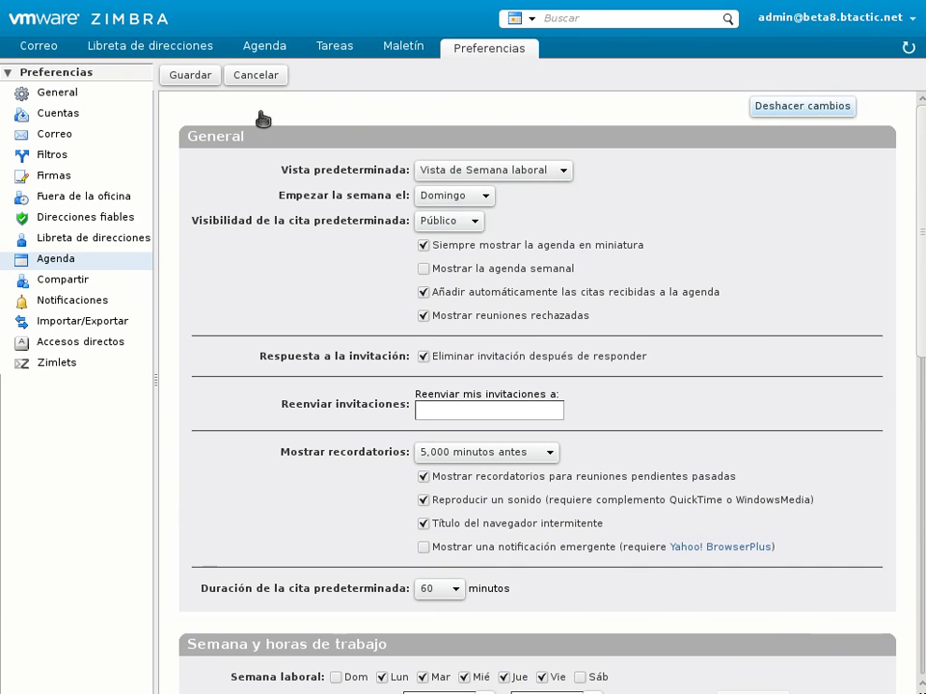
left_click(274, 56)
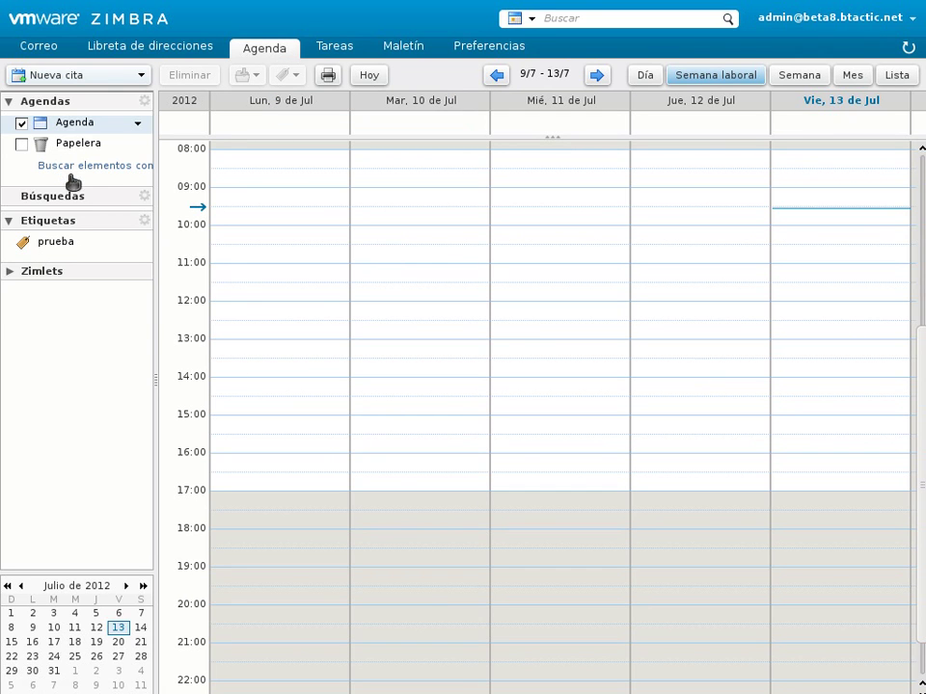
Step: Open the Agendas gear menu listing Nueva Agenda and Añadir agenda externa
left_click(145, 102)
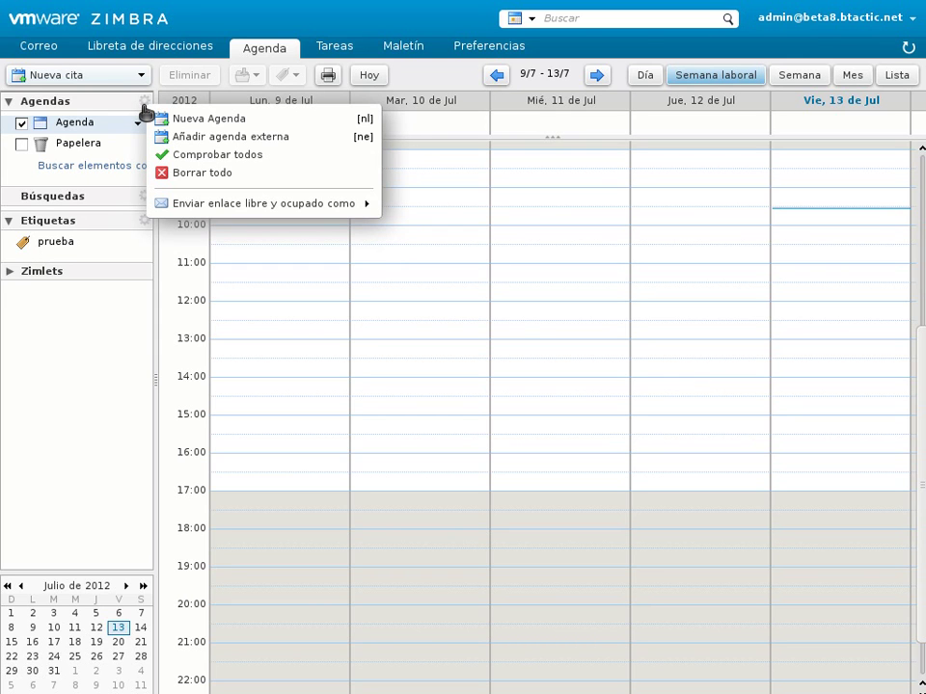
Step: Inspect the CalDAV external calendar form under Otro, cancel it, and return to the Correo inbox
left_click(266, 141)
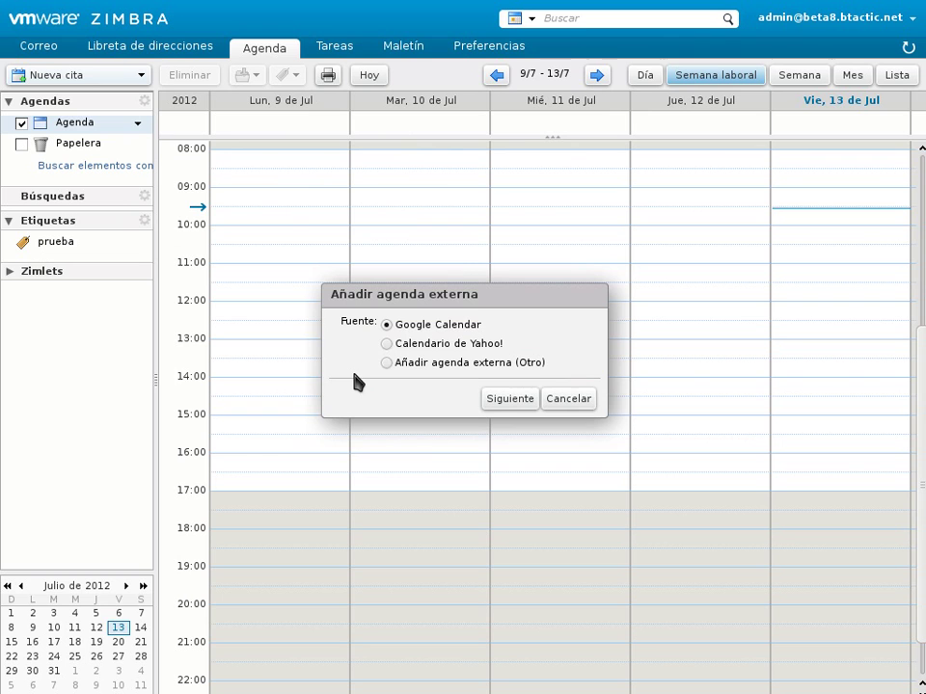
left_click(478, 366)
left_click(510, 399)
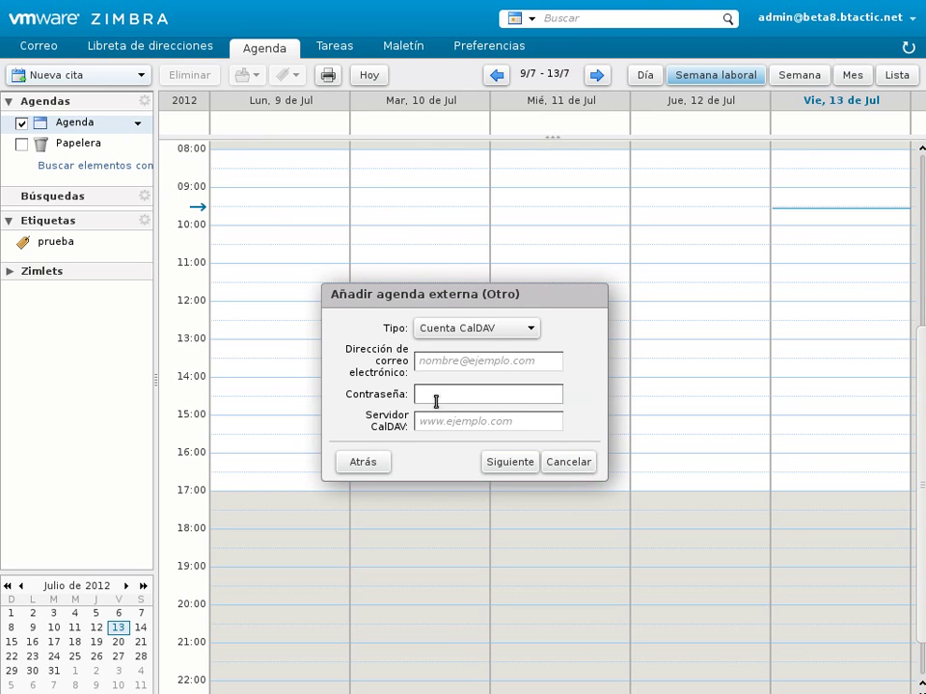
left_click(519, 331)
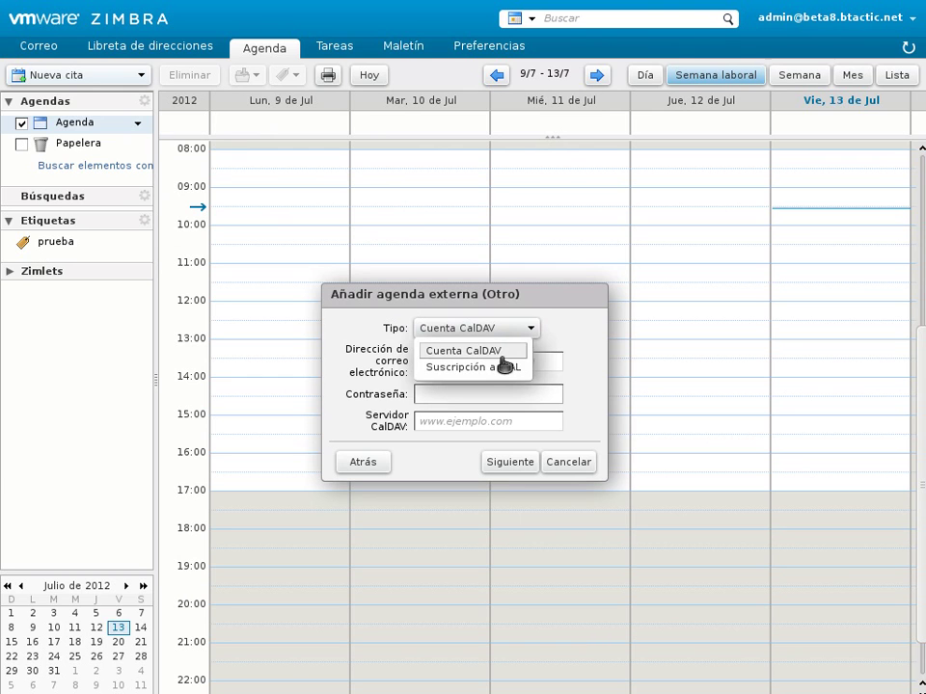
left_click(562, 285)
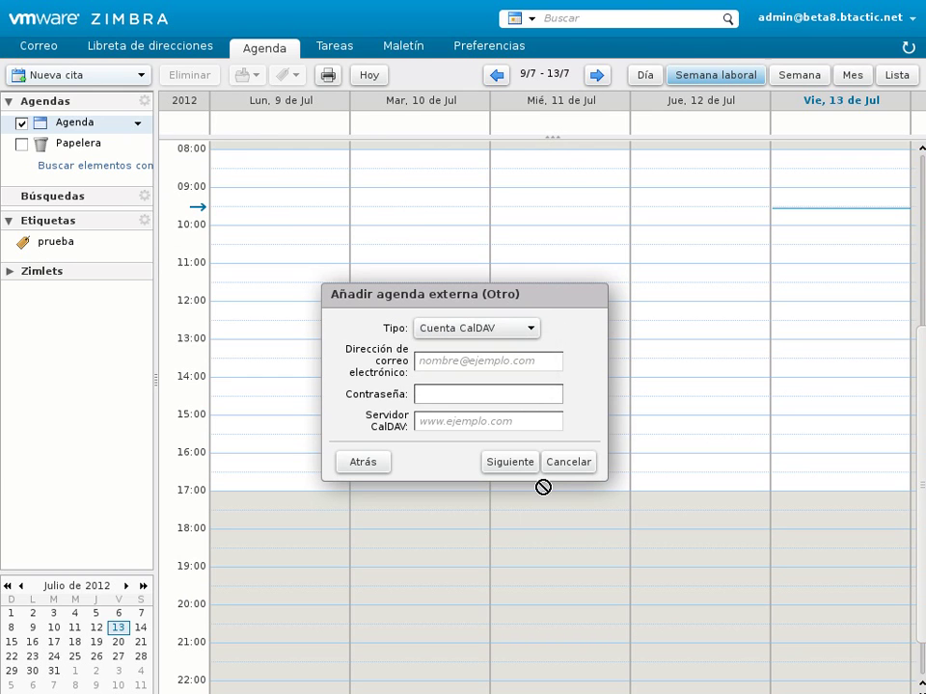
left_click(568, 463)
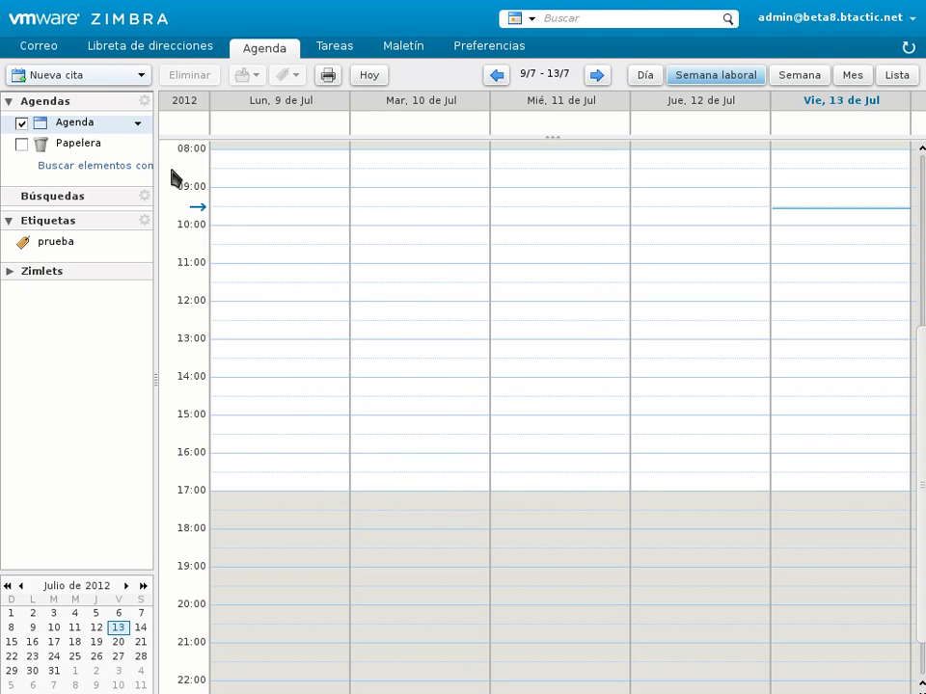
left_click(38, 58)
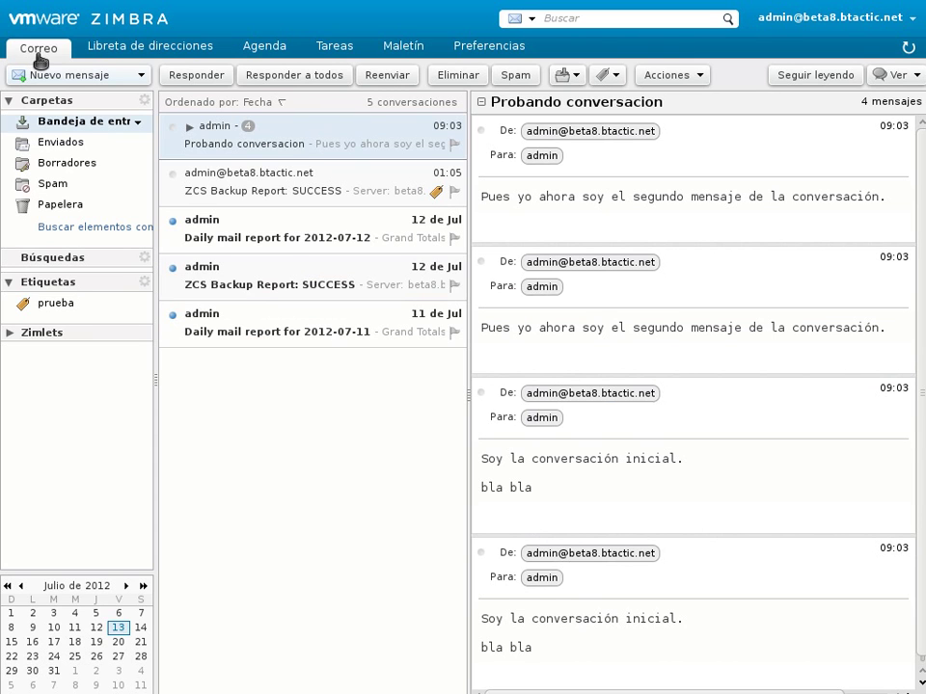
Step: Create a folder named 'plantas' inside Bandeja de entrada
right_click(85, 129)
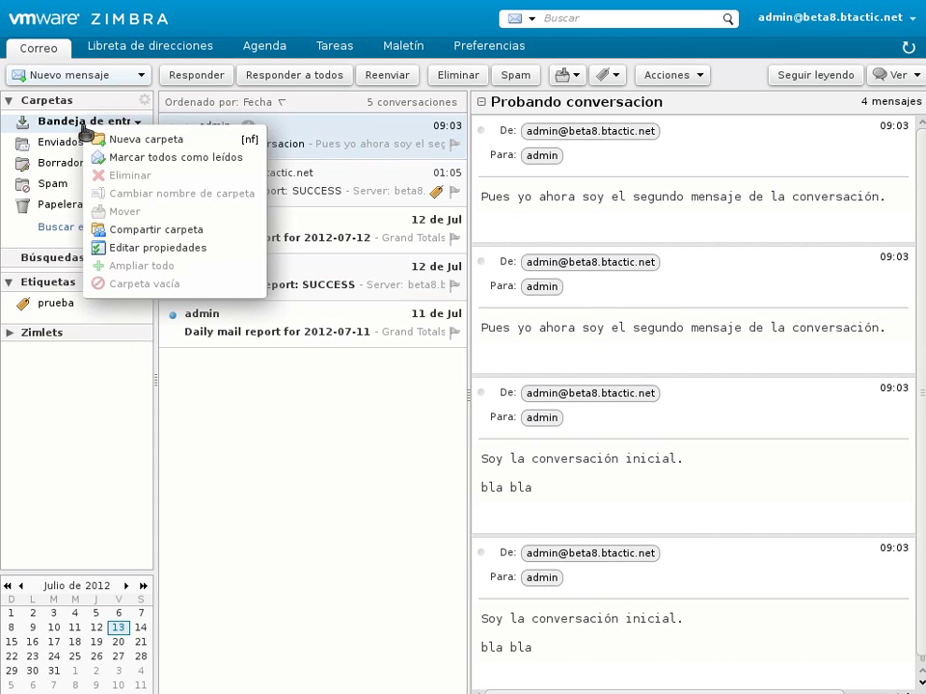
left_click(128, 141)
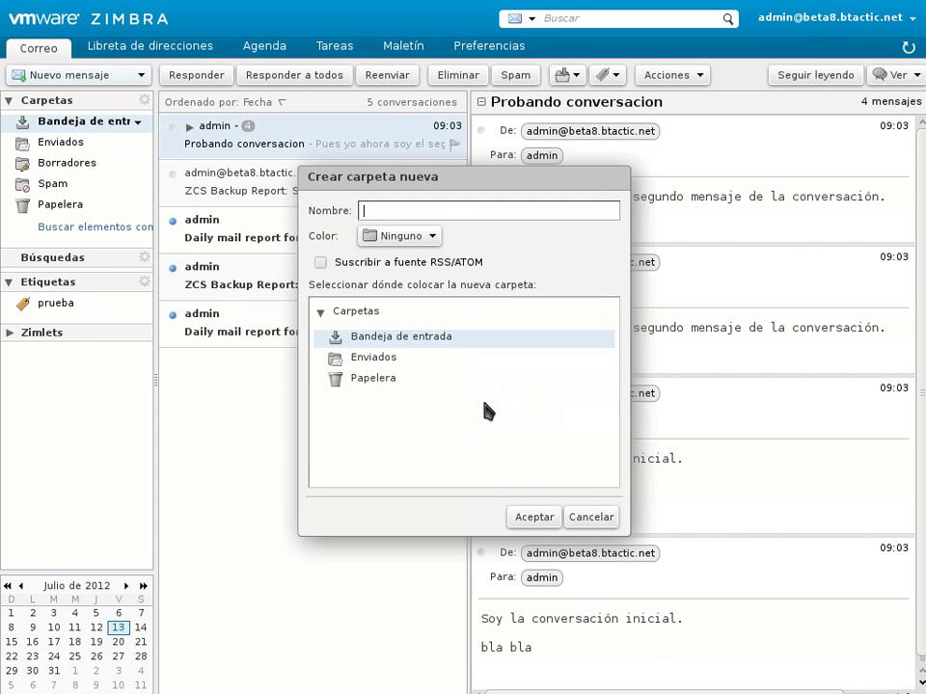
type("plantas")
left_click(540, 519)
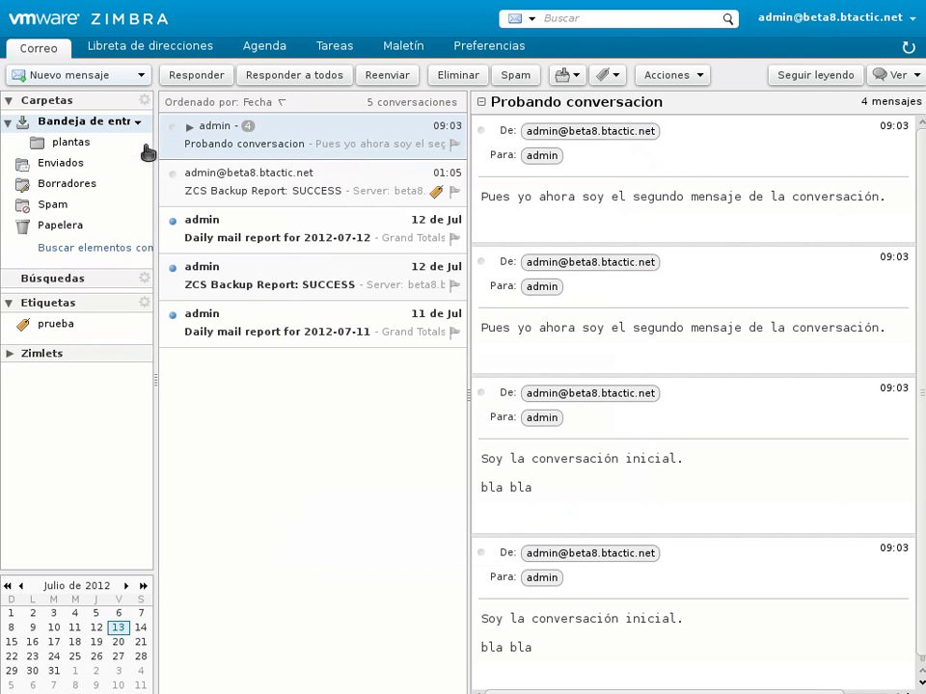
Step: Open the plantas folder and cancel its Compartir carpeta sharing properties without sharing
right_click(85, 150)
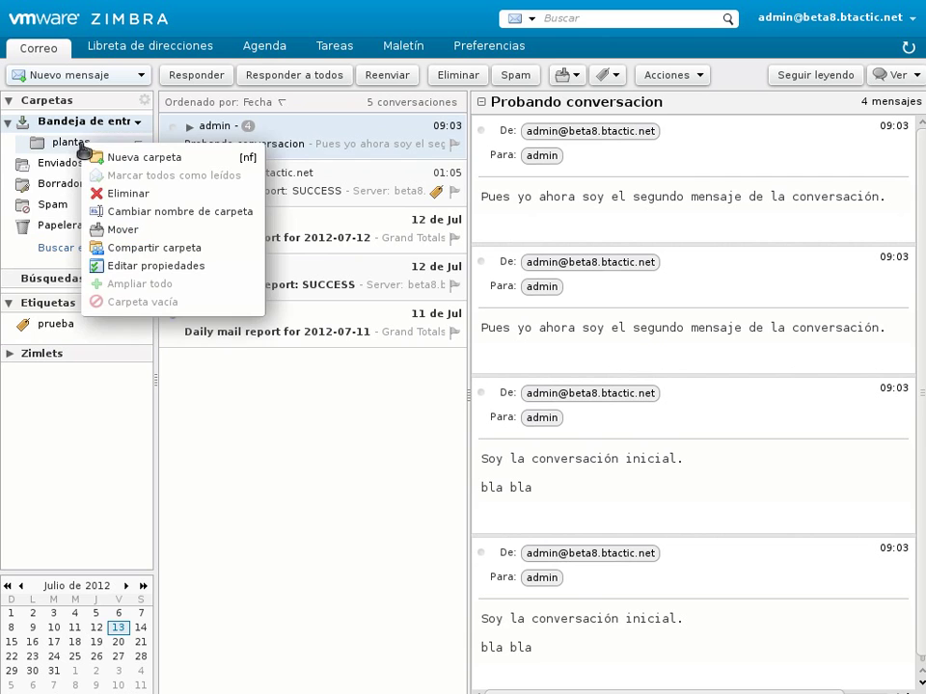
left_click(76, 147)
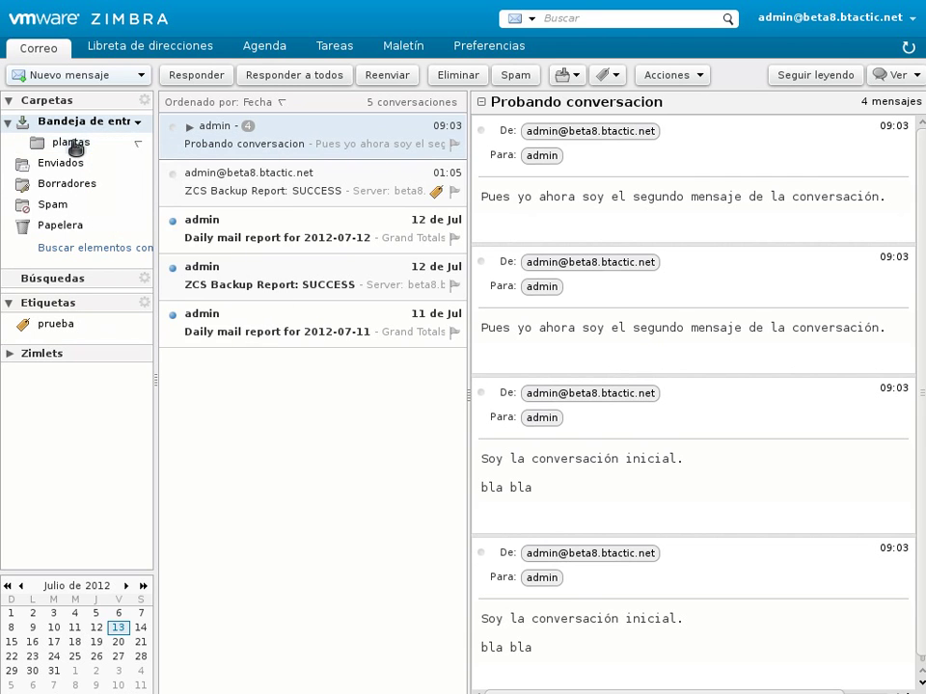
right_click(75, 147)
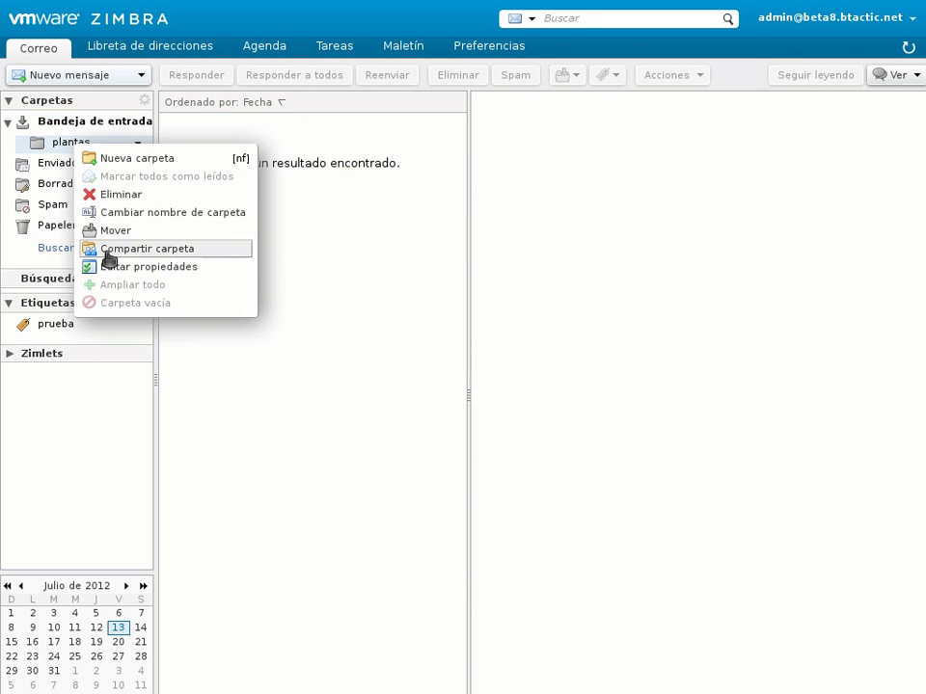
left_click(107, 248)
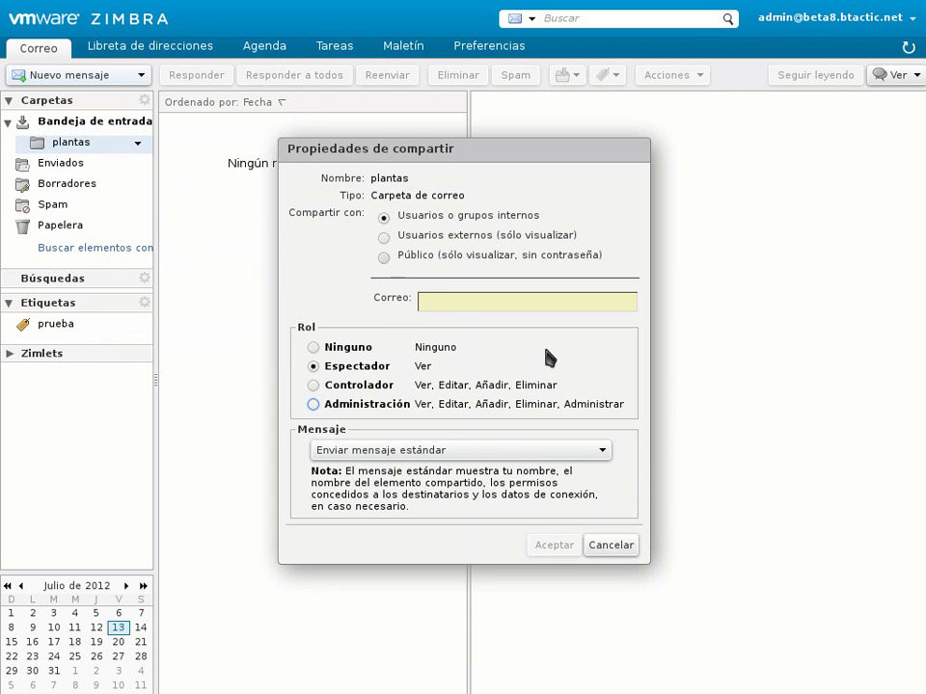
left_click(609, 546)
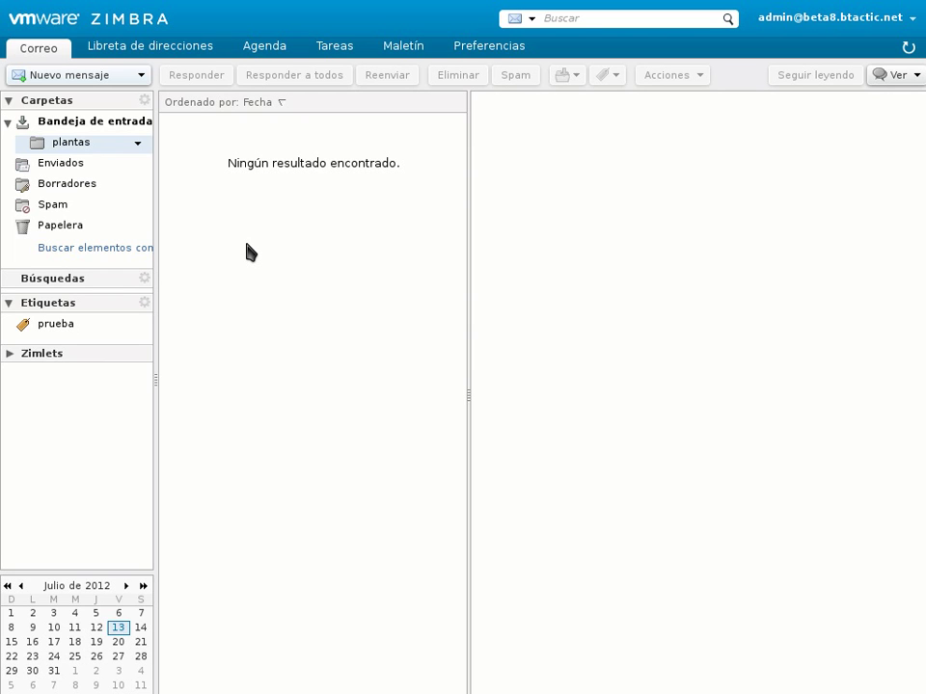
left_click_drag(207, 247, 143, 171)
Step: Dismiss the Enviados actions menu and show the inbox's five conversations
left_click(142, 169)
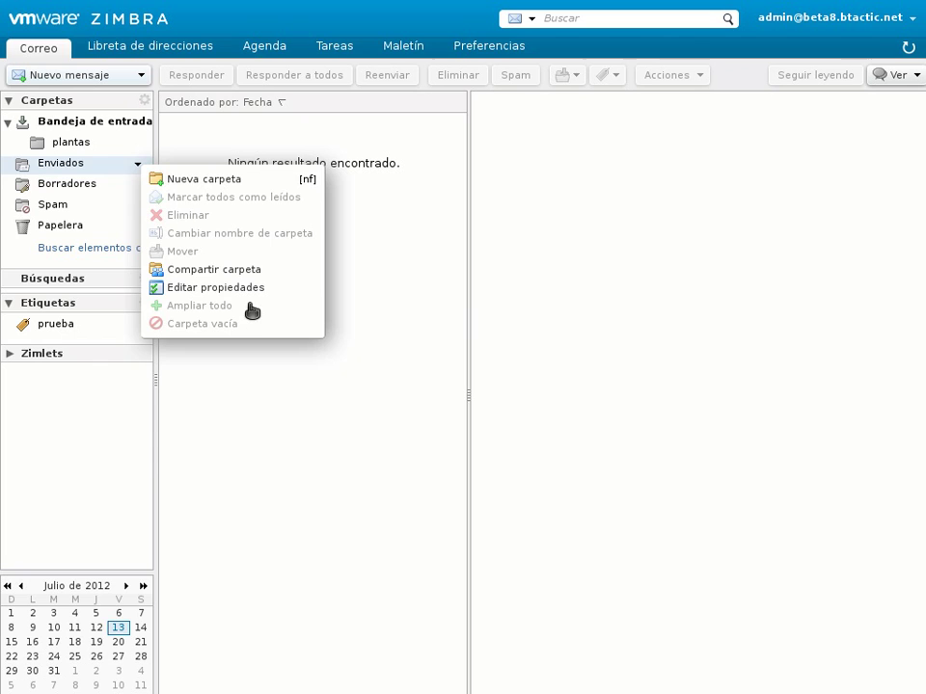
left_click(357, 275)
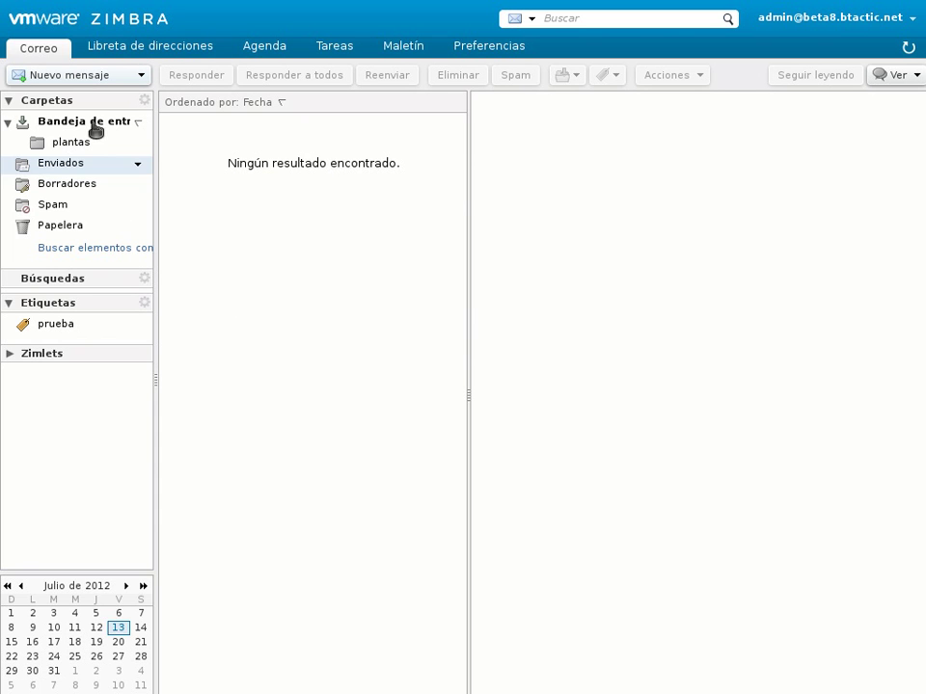
left_click(91, 121)
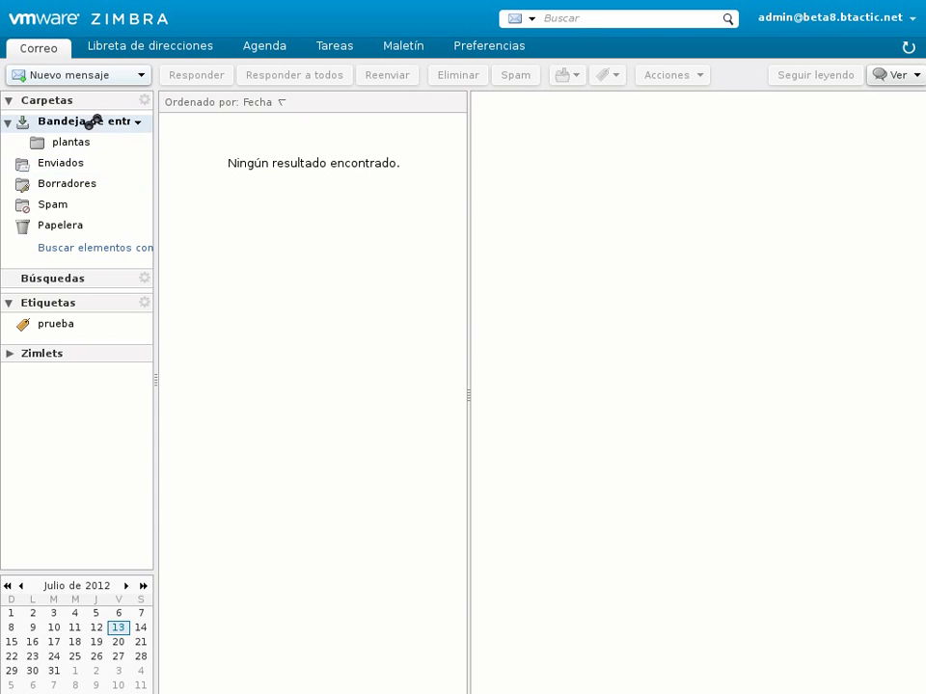
left_click(140, 126)
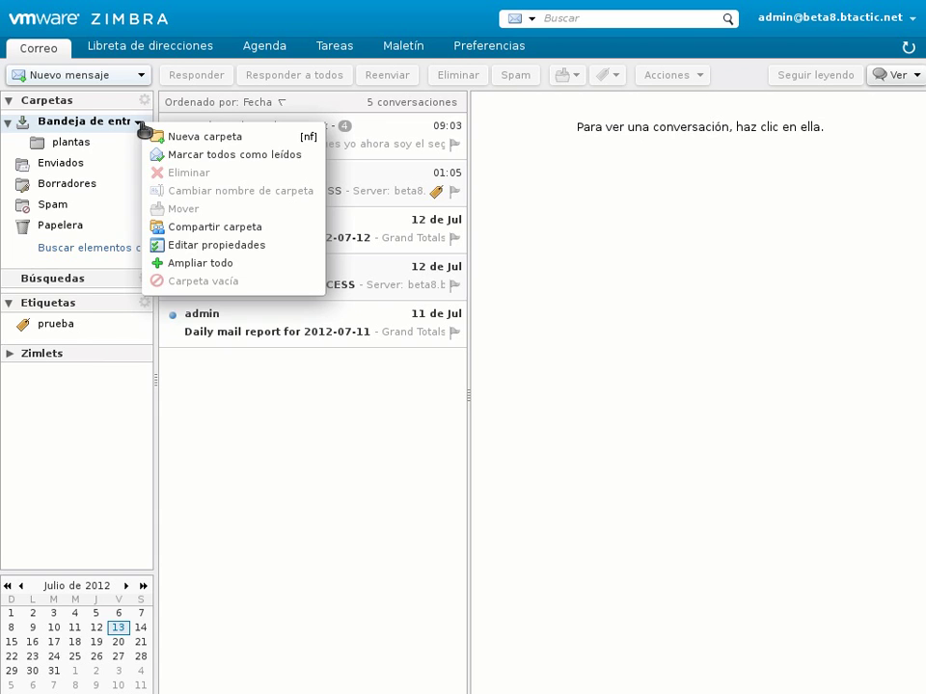
left_click(71, 145)
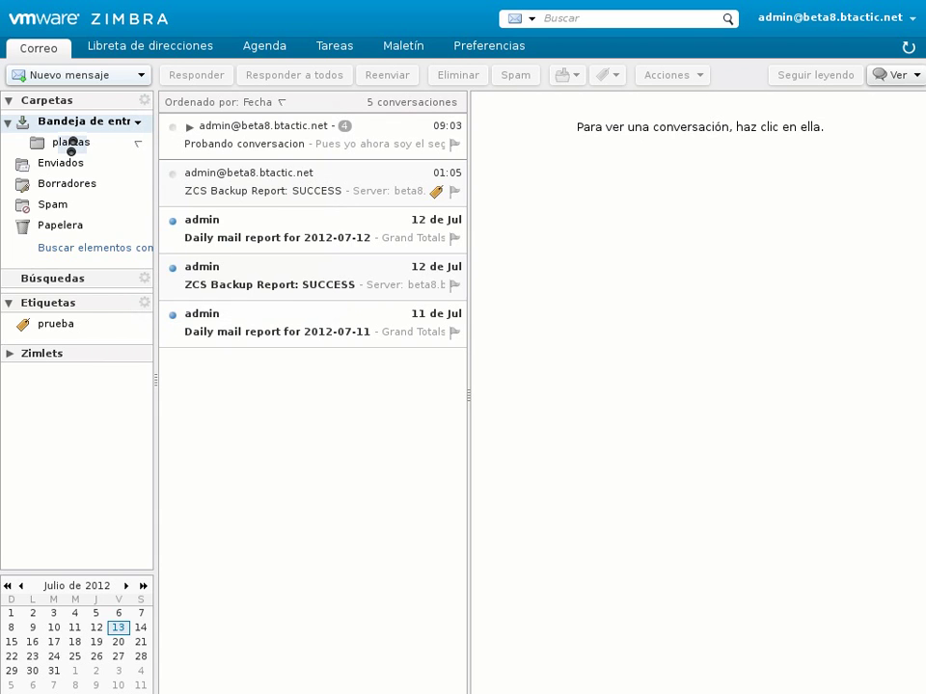
Step: Open the empty plantas folder, return to the inbox, and inspect plantas actions without choosing
left_click(71, 145)
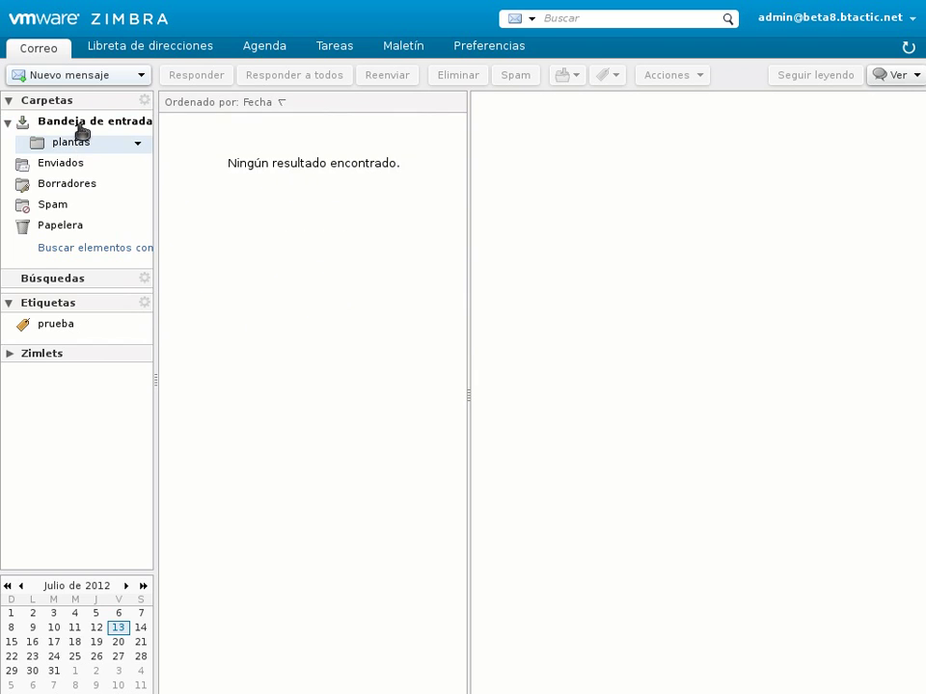
left_click(55, 128)
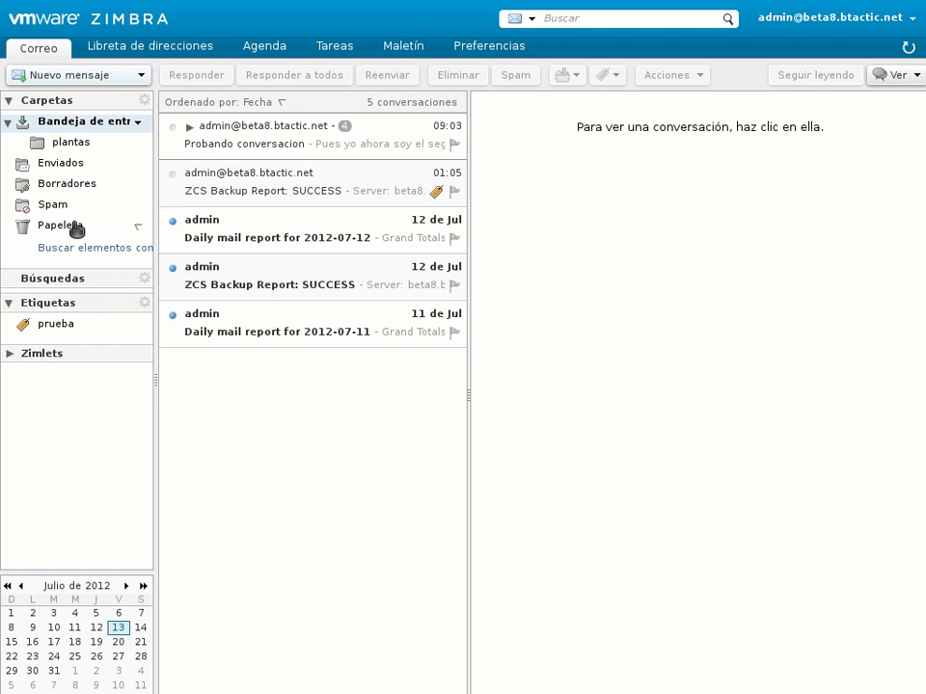
right_click(87, 146)
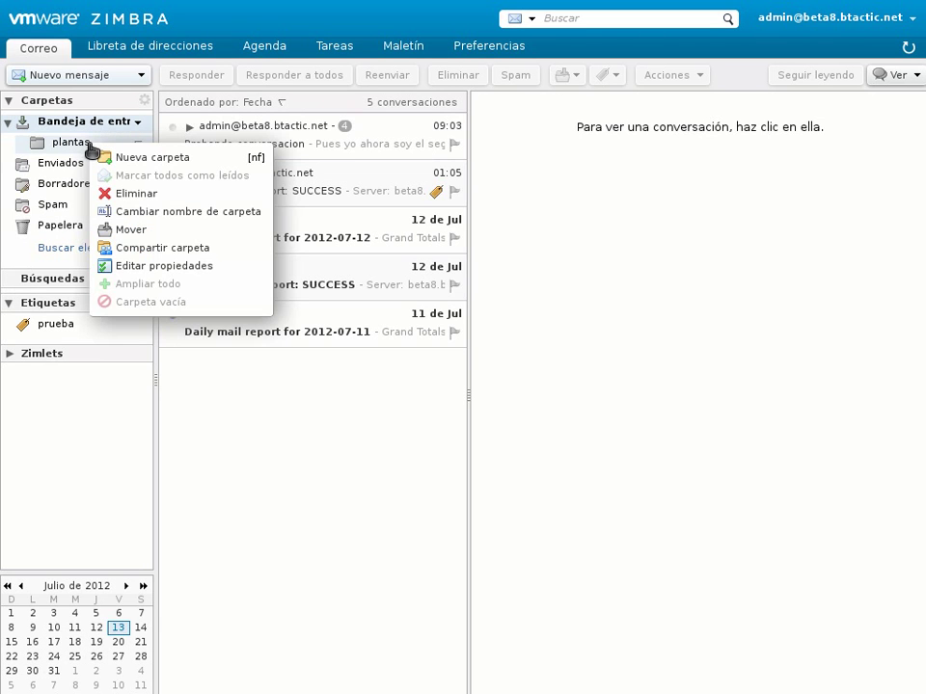
left_click(438, 522)
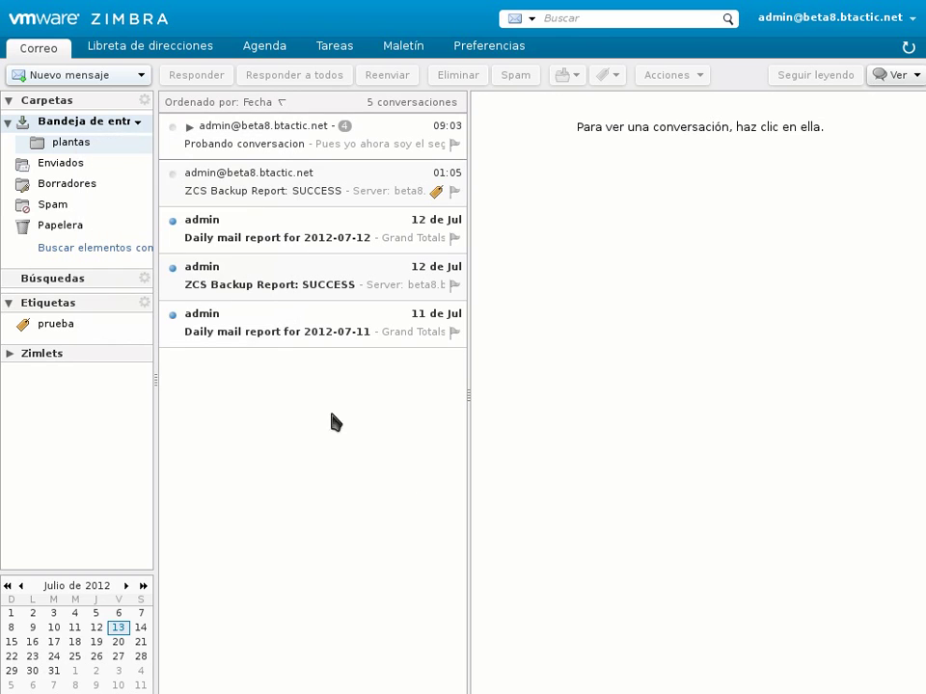
right_click(141, 154)
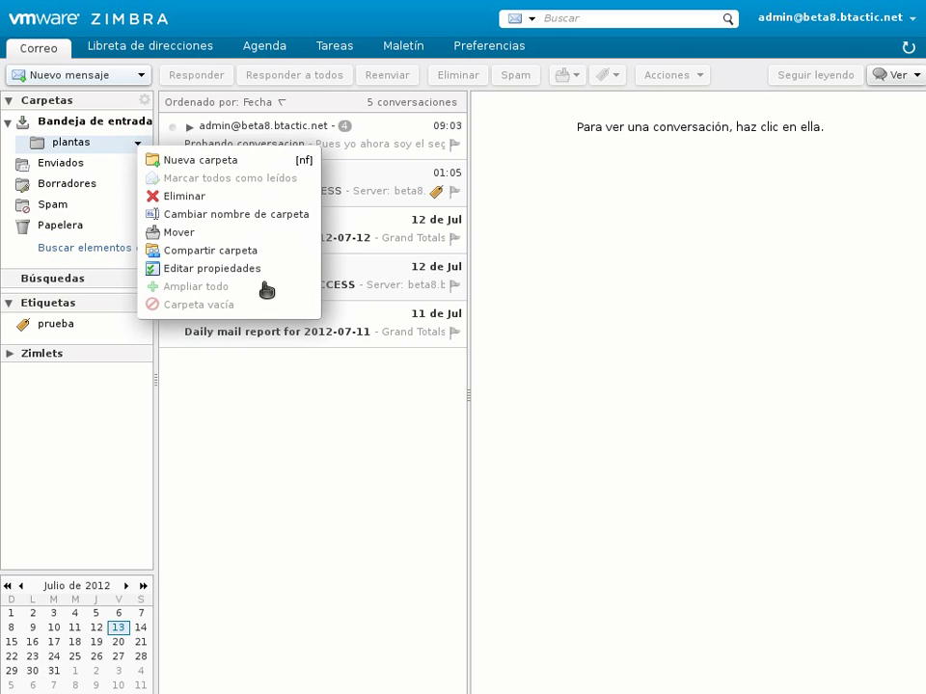
left_click(337, 496)
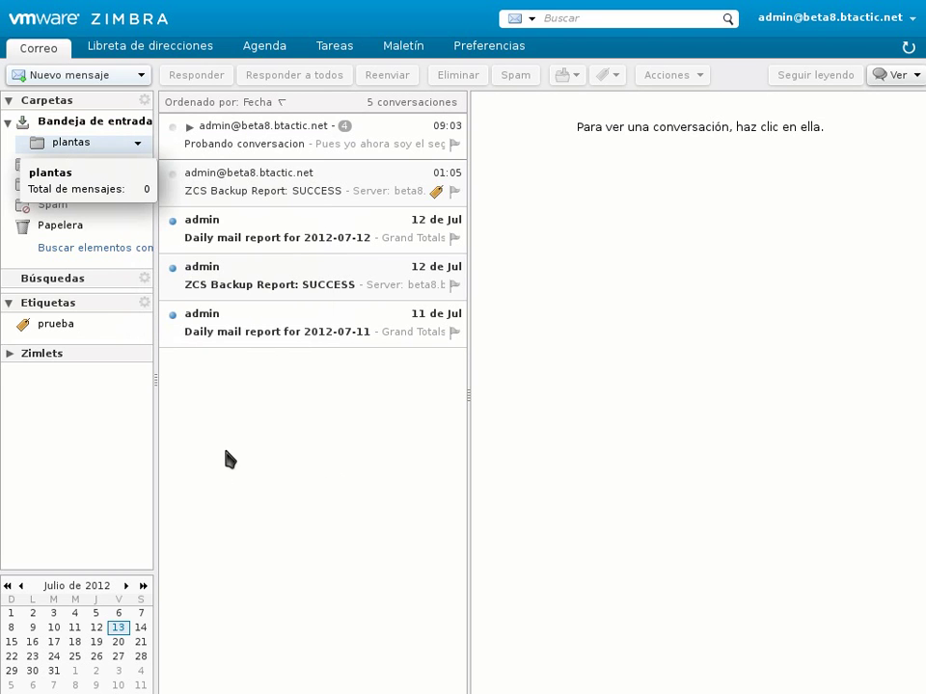
Step: Open Probando conversacion and expand all four messages, toggling collapse and expand all
left_click(288, 155)
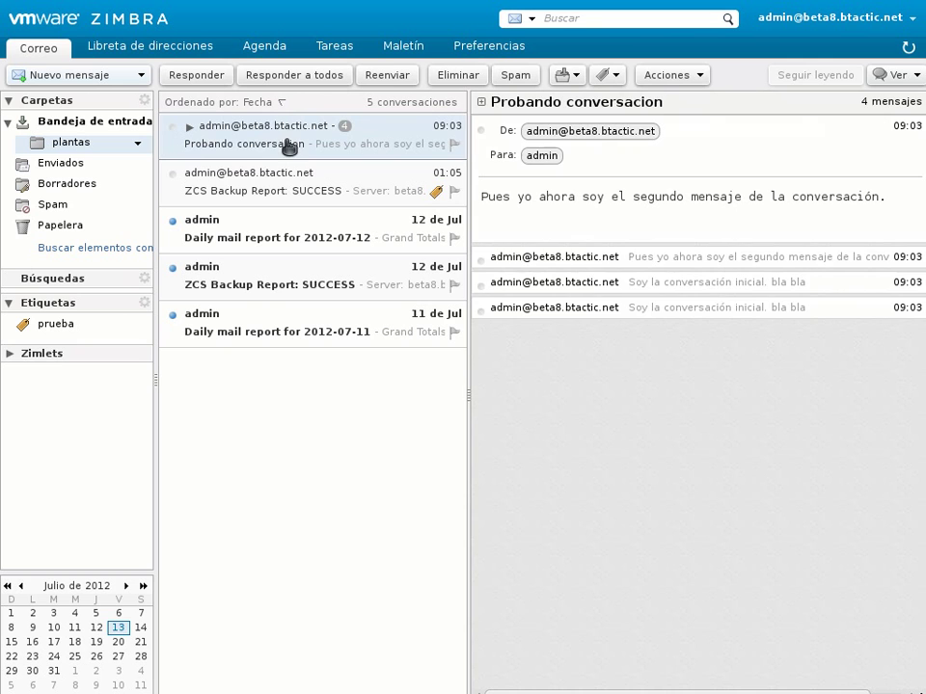
left_click(667, 258)
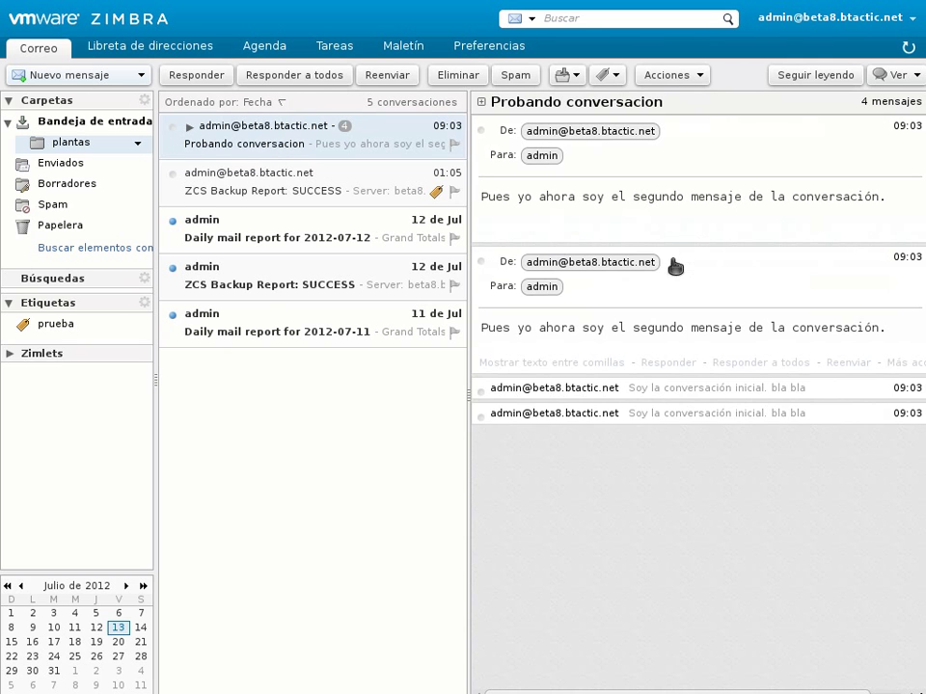
left_click(687, 388)
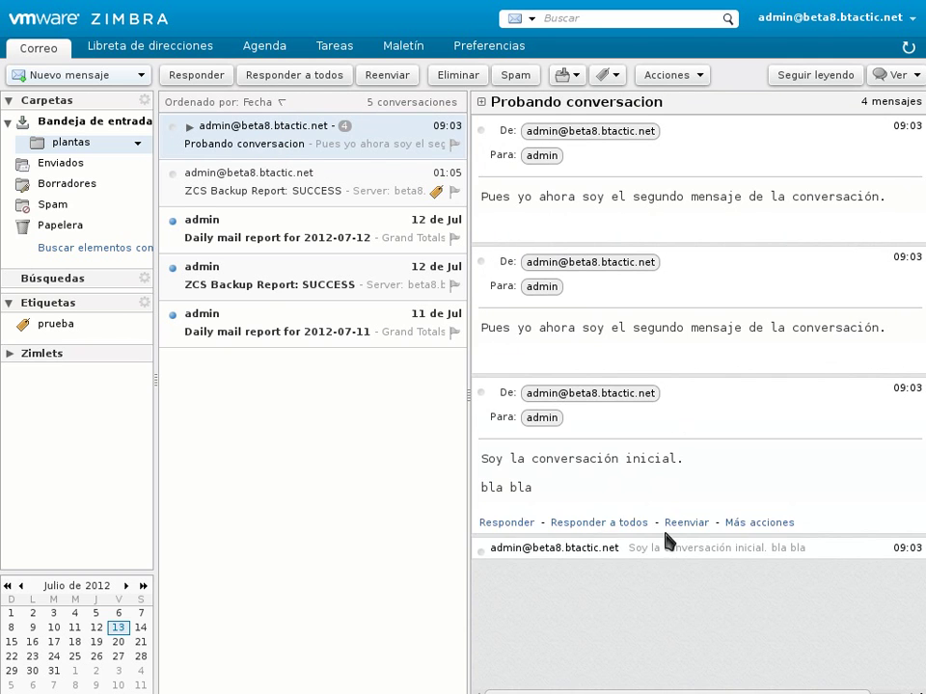
left_click(670, 552)
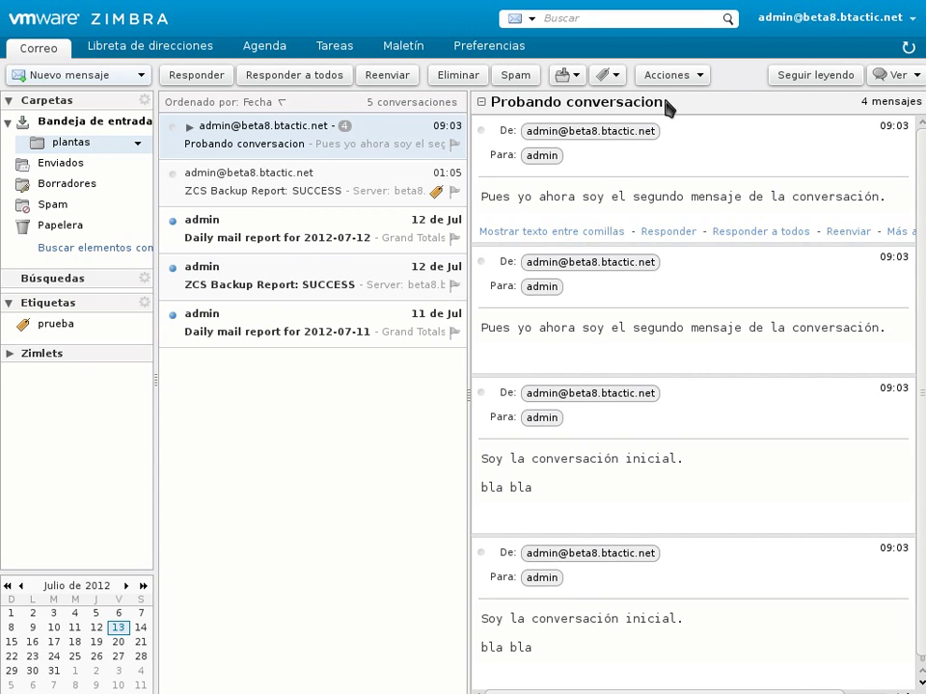
left_click(482, 101)
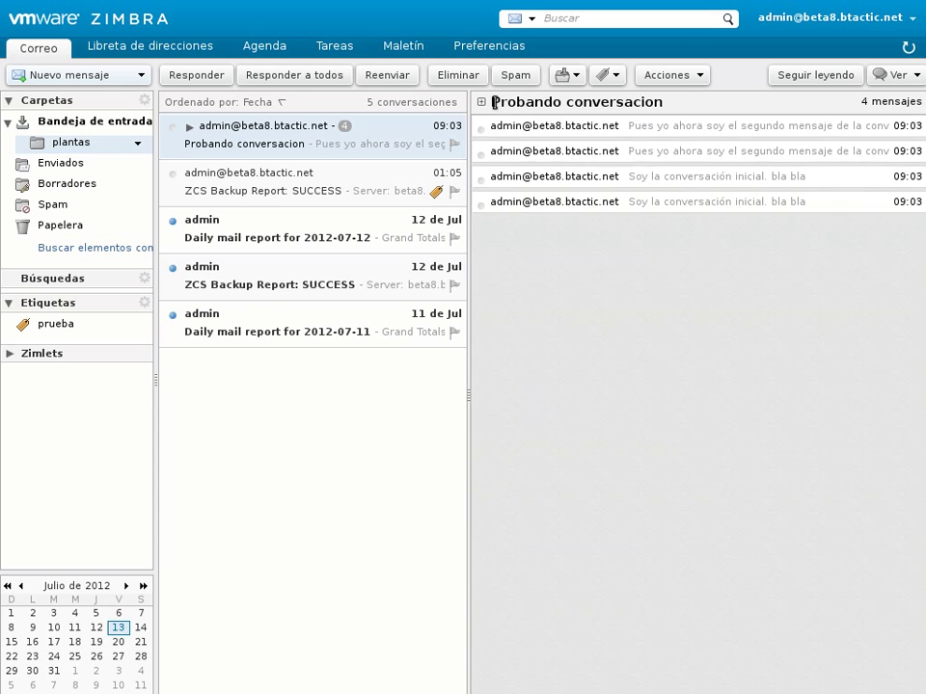
left_click(481, 101)
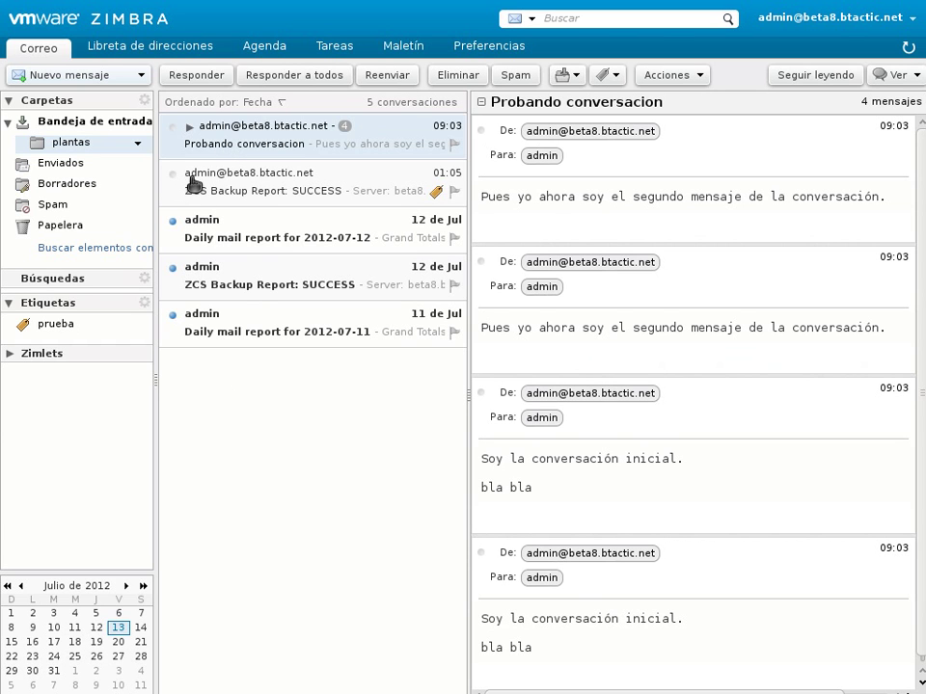
Step: Switch between the ZCS Backup Report: SUCCESS message and Probando conversacion twice
left_click(259, 183)
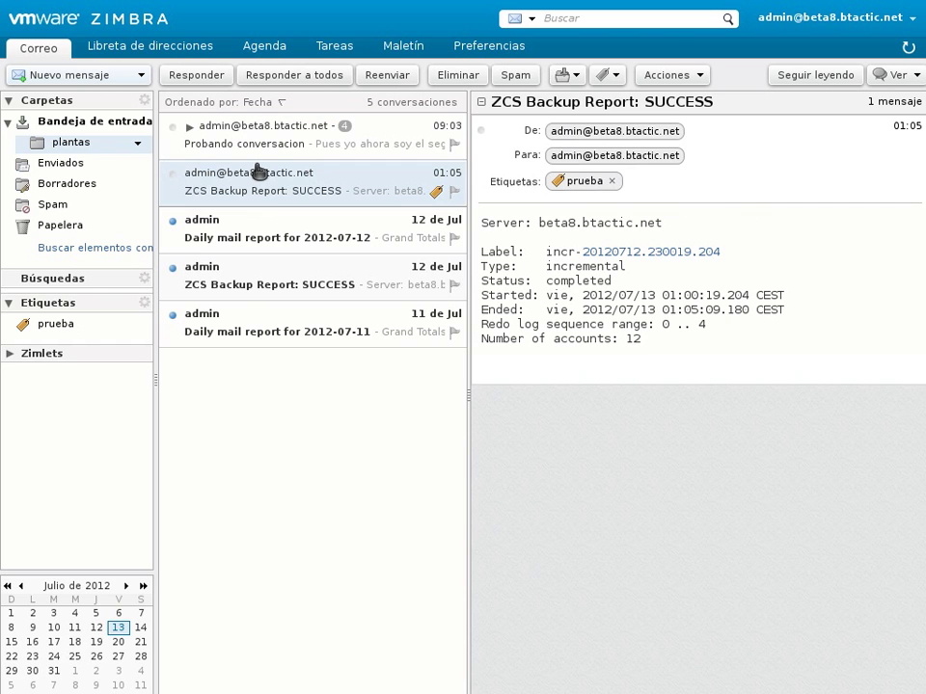
left_click(265, 142)
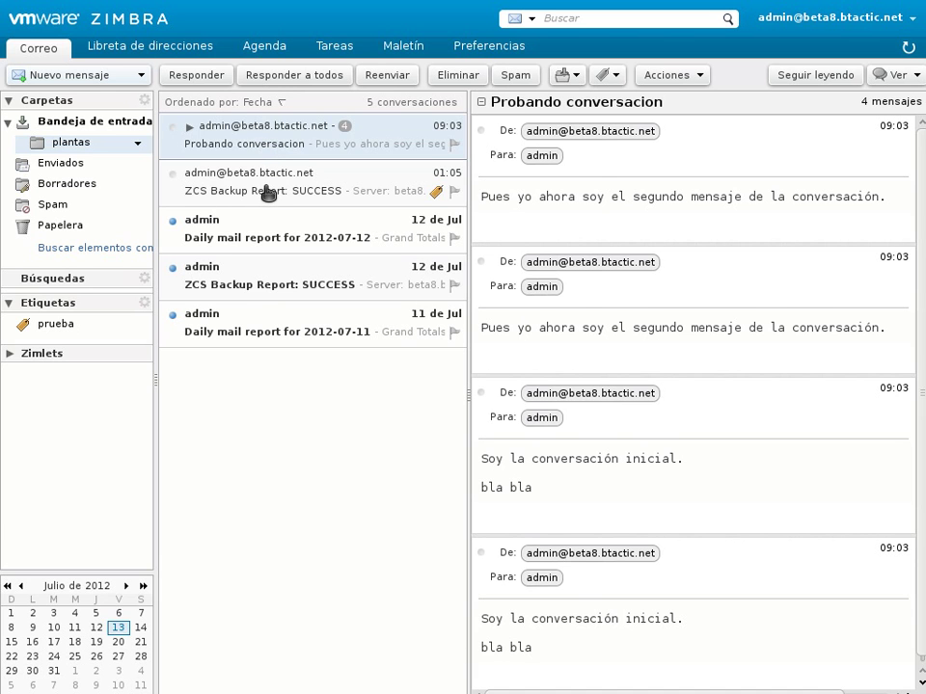
left_click(267, 193)
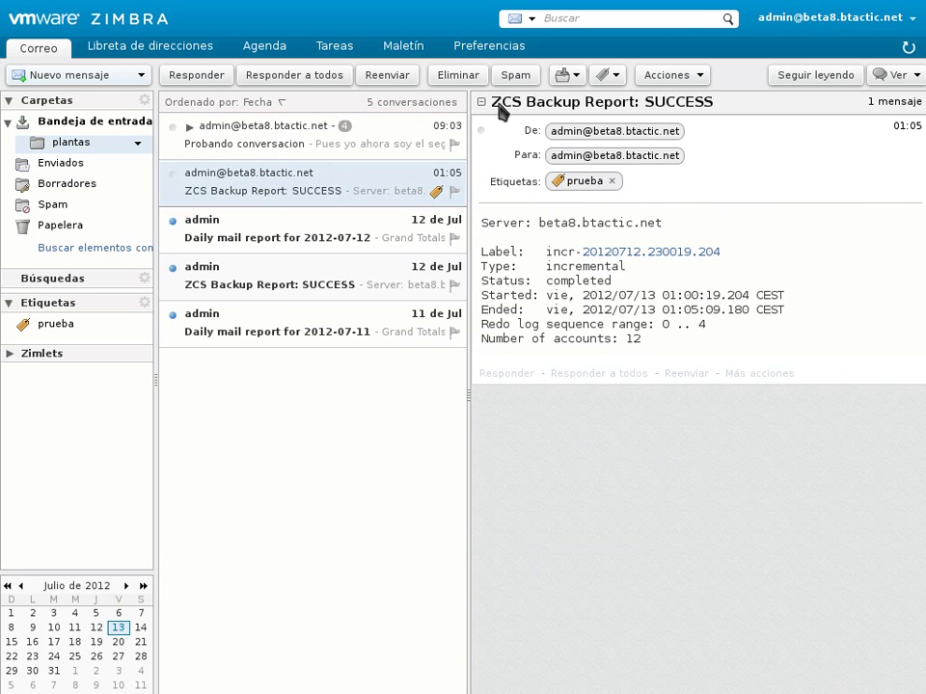
left_click(276, 143)
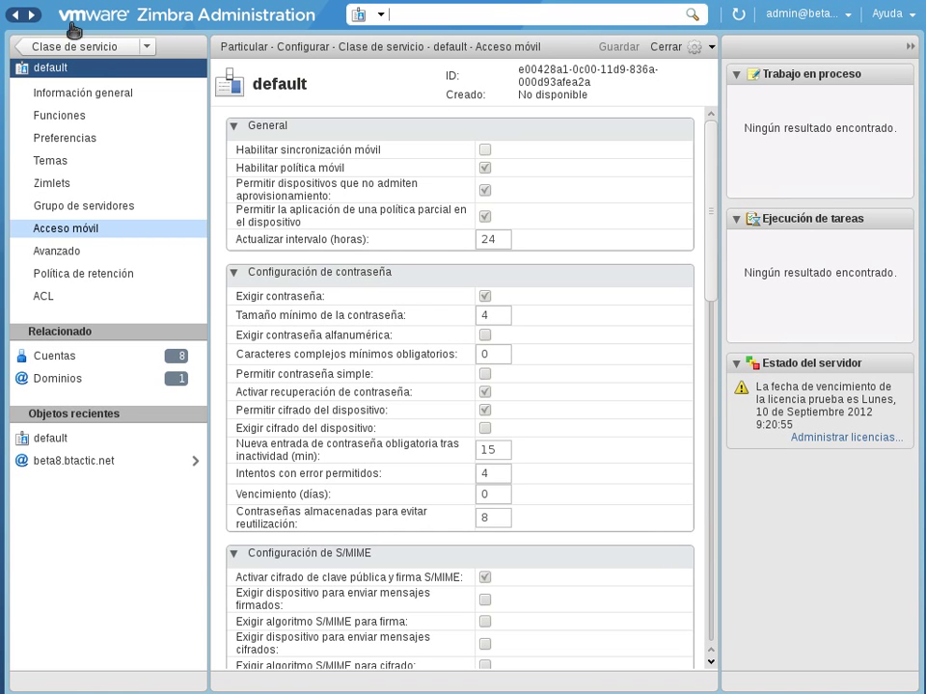
Step: Browse the classes of service and Migración de cuenta tasks, then return to the home dashboard
left_click(87, 46)
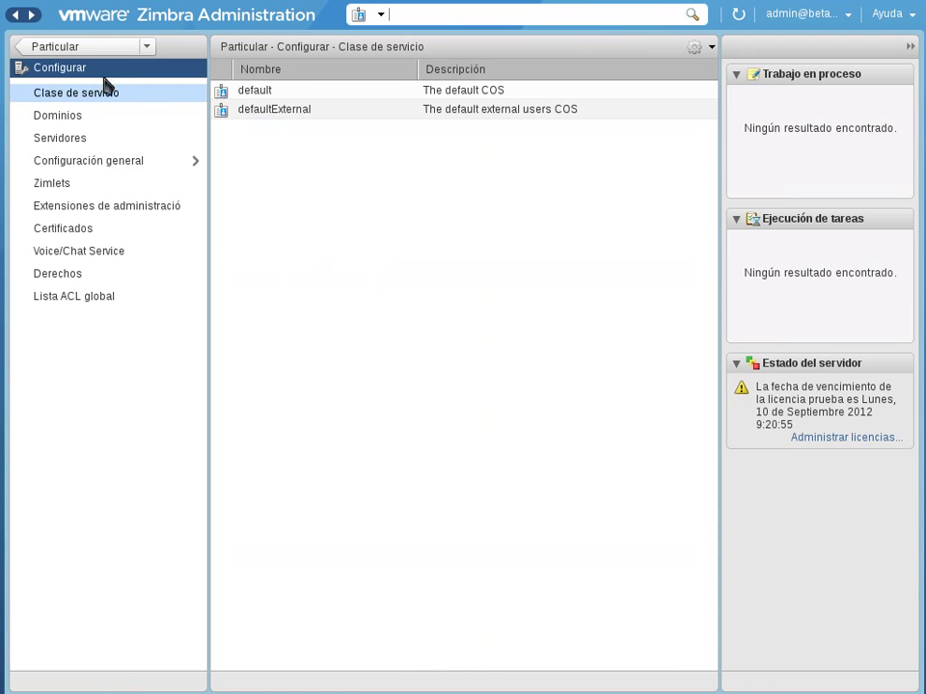
left_click(100, 48)
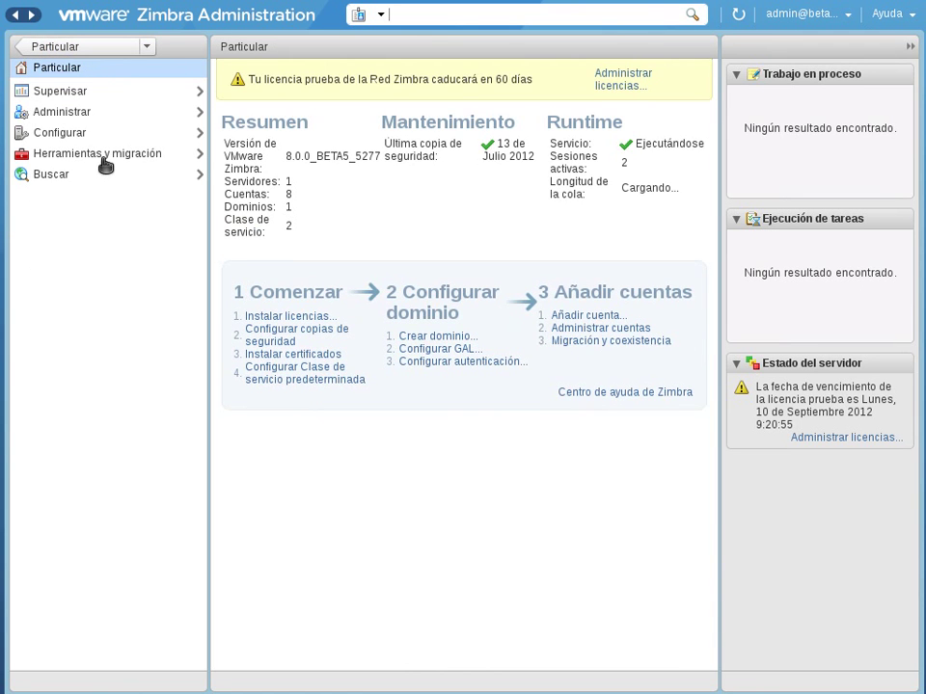
left_click(103, 157)
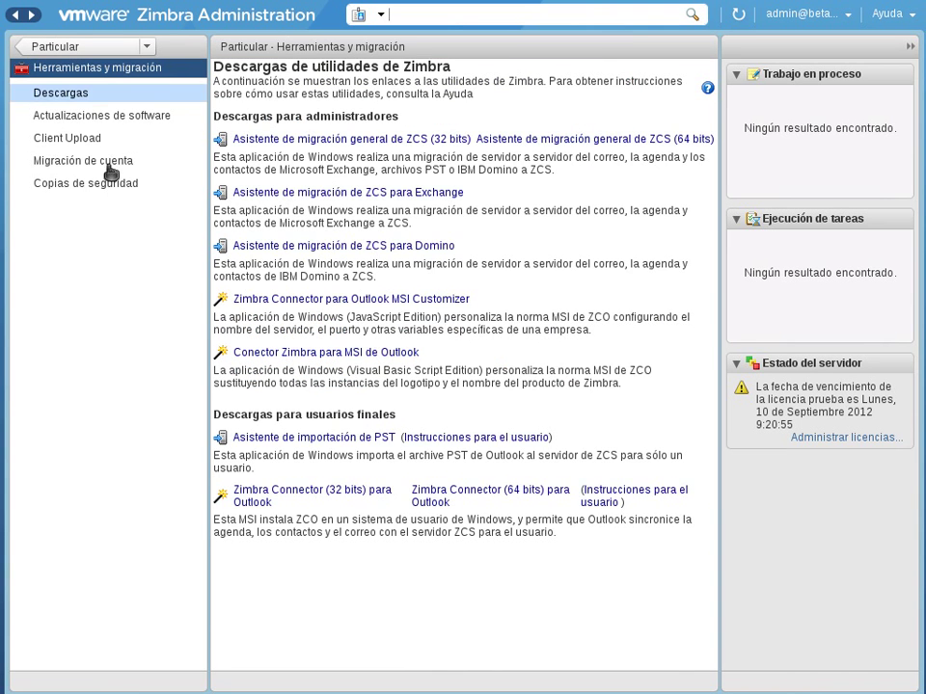
left_click(113, 169)
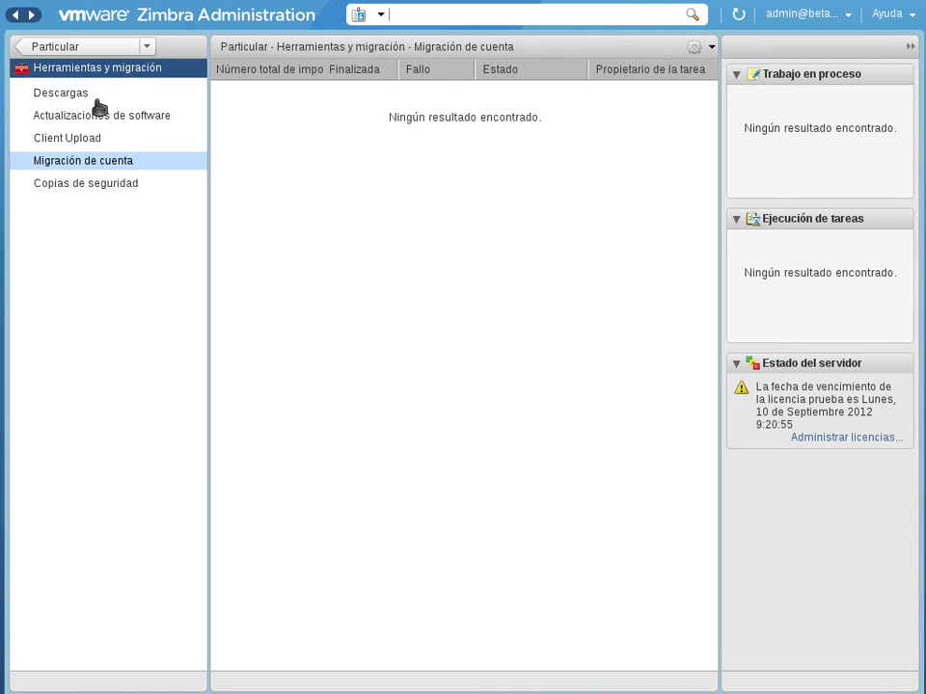
left_click(87, 48)
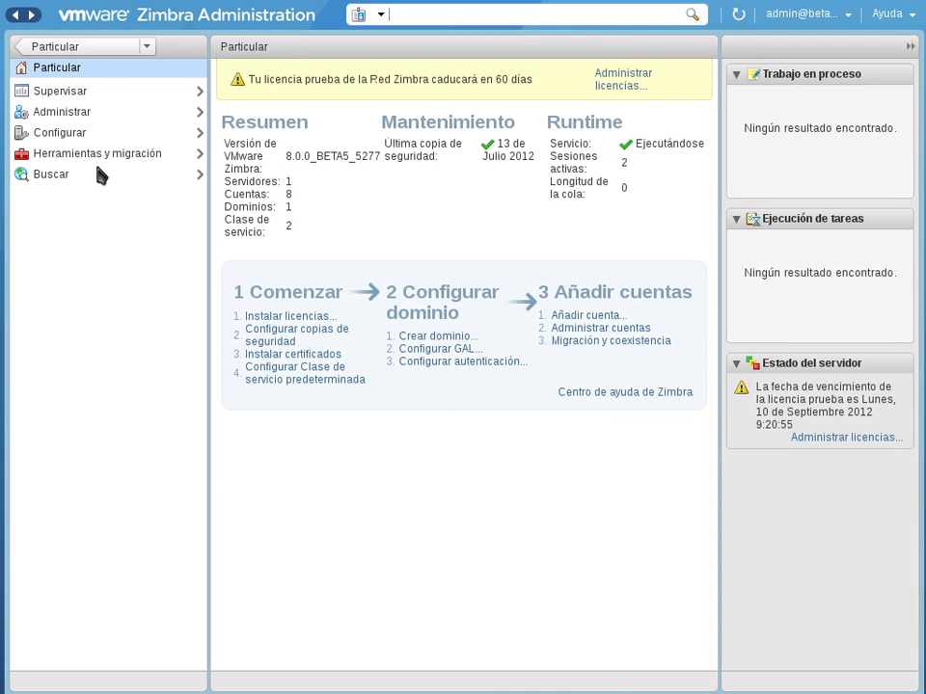
Step: Open Configurar > Voice/Chat Service and its gear actions dropdown
left_click(77, 133)
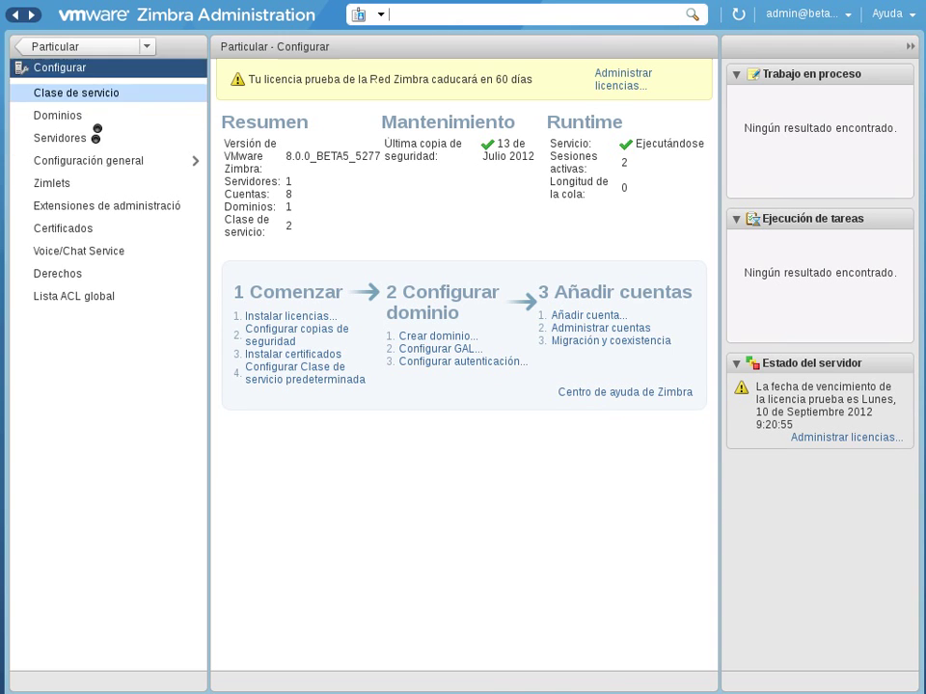
left_click(104, 253)
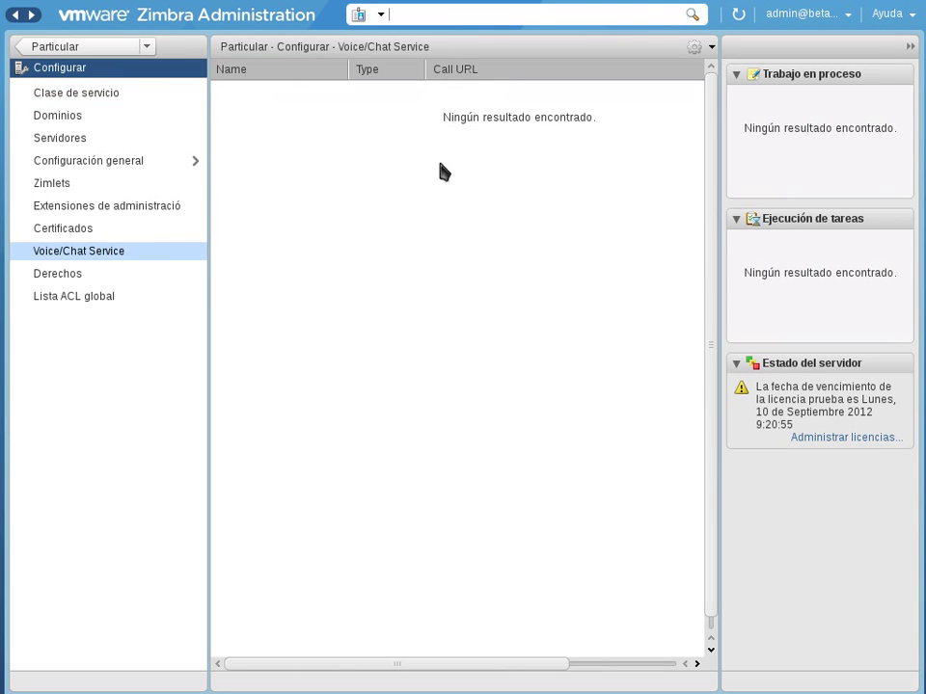
left_click(710, 48)
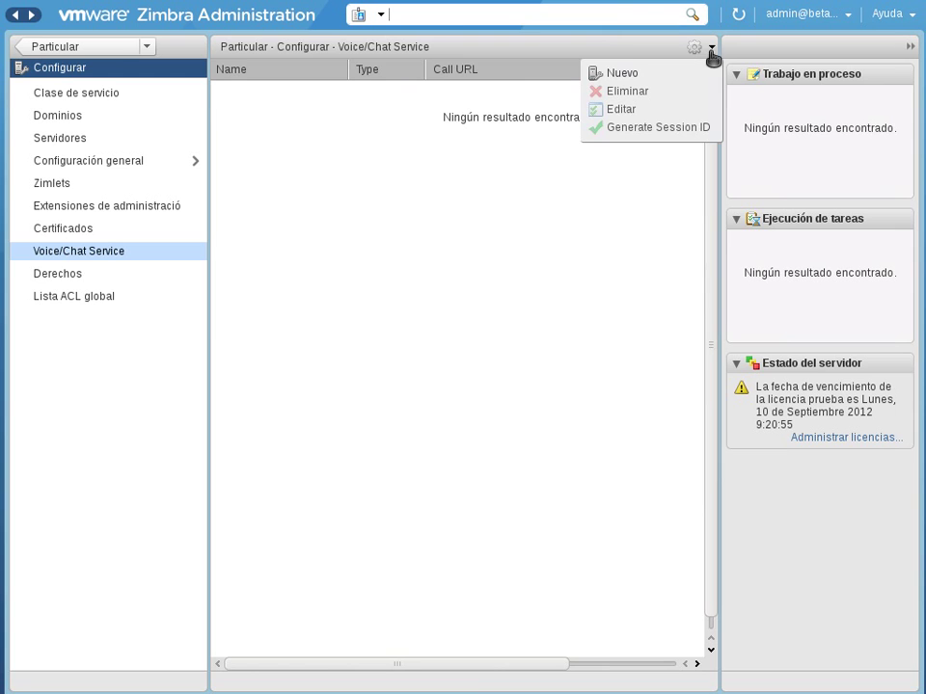
Step: Start a new Voice/Chat service, review the mitel and cisco vendor options, then cancel without choosing
left_click(644, 75)
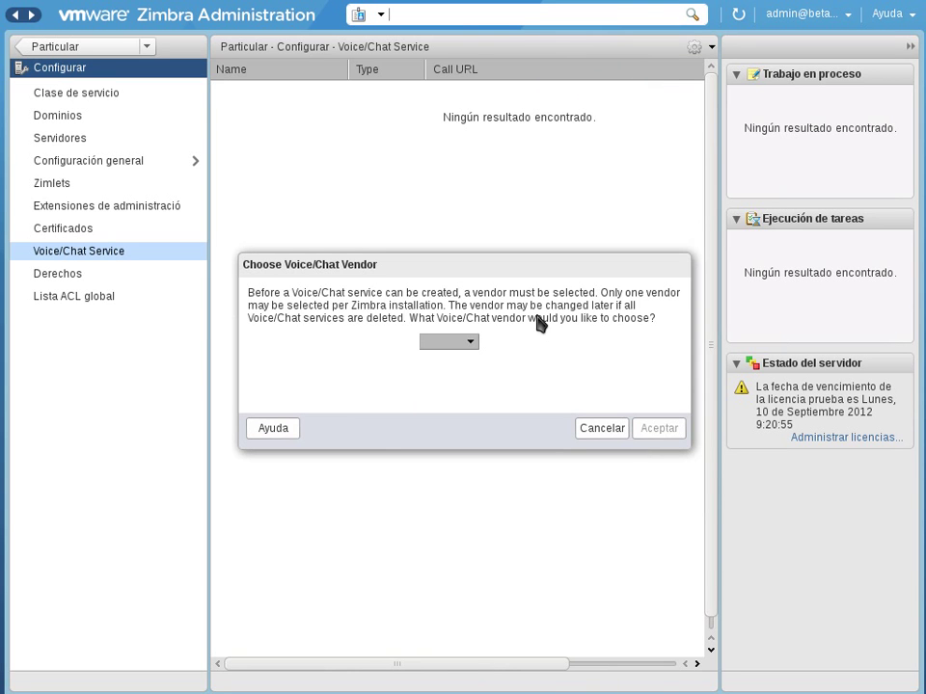
left_click(471, 345)
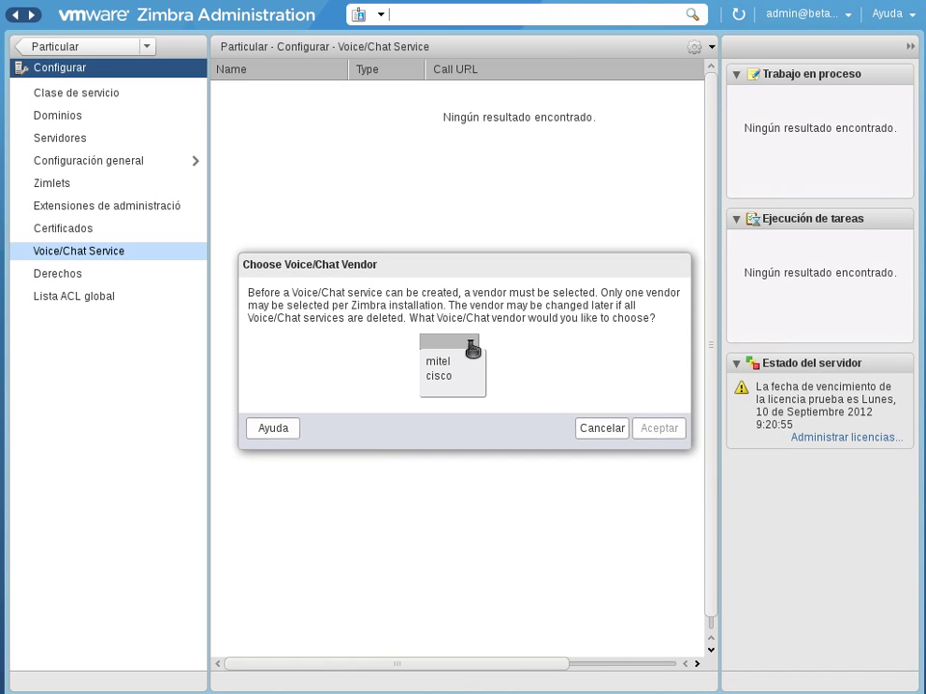
left_click(638, 386)
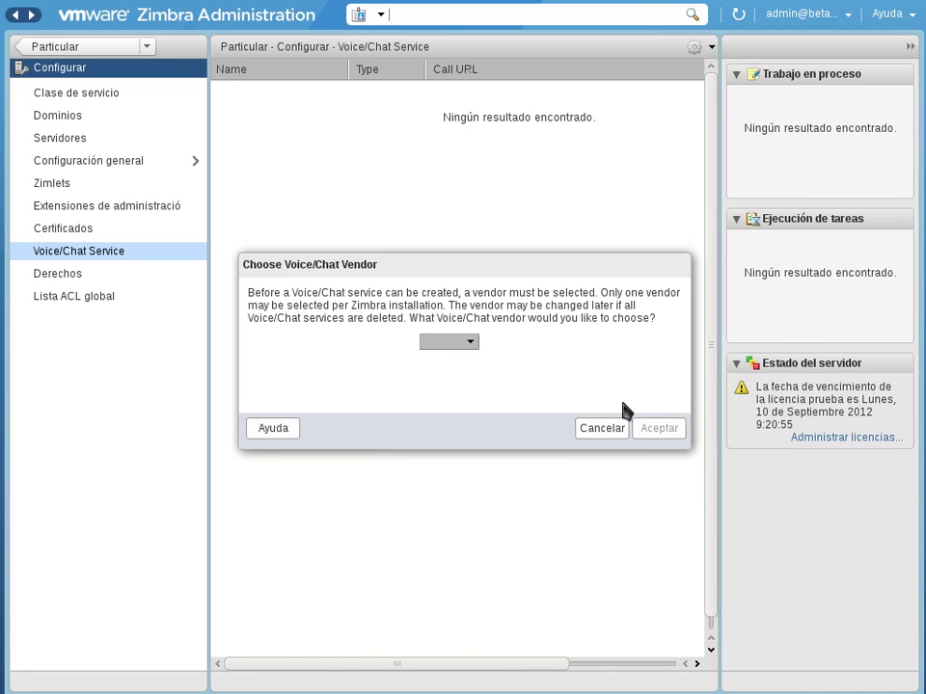
left_click(467, 340)
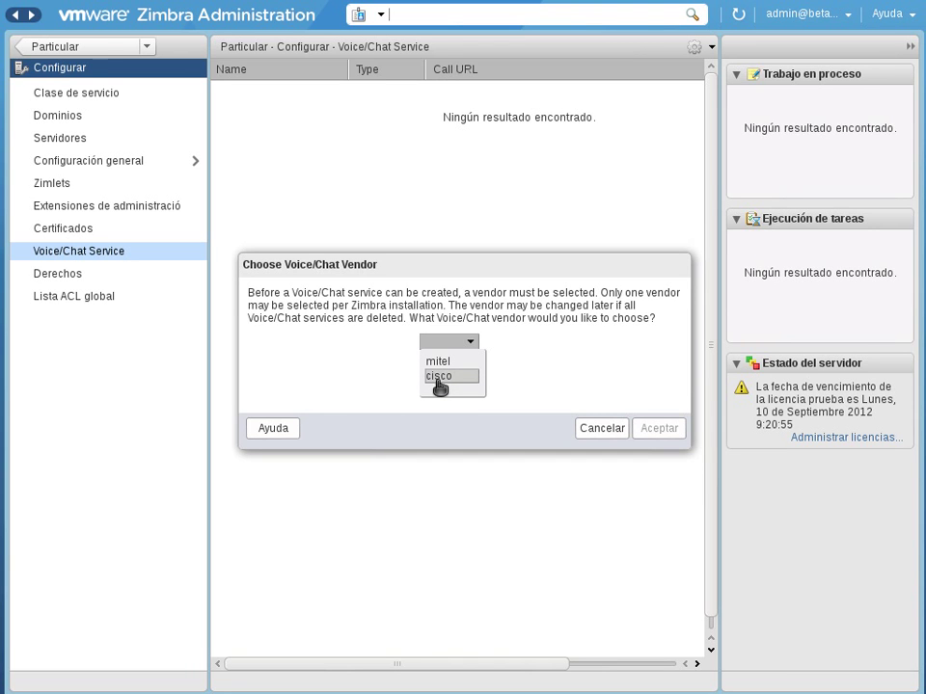
left_click(611, 428)
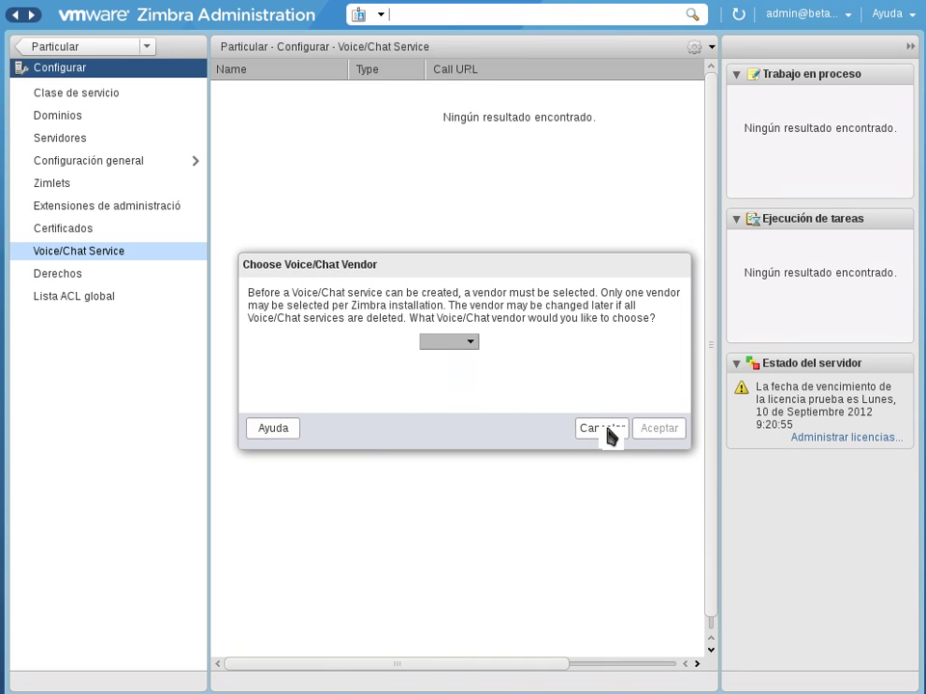
left_click(607, 430)
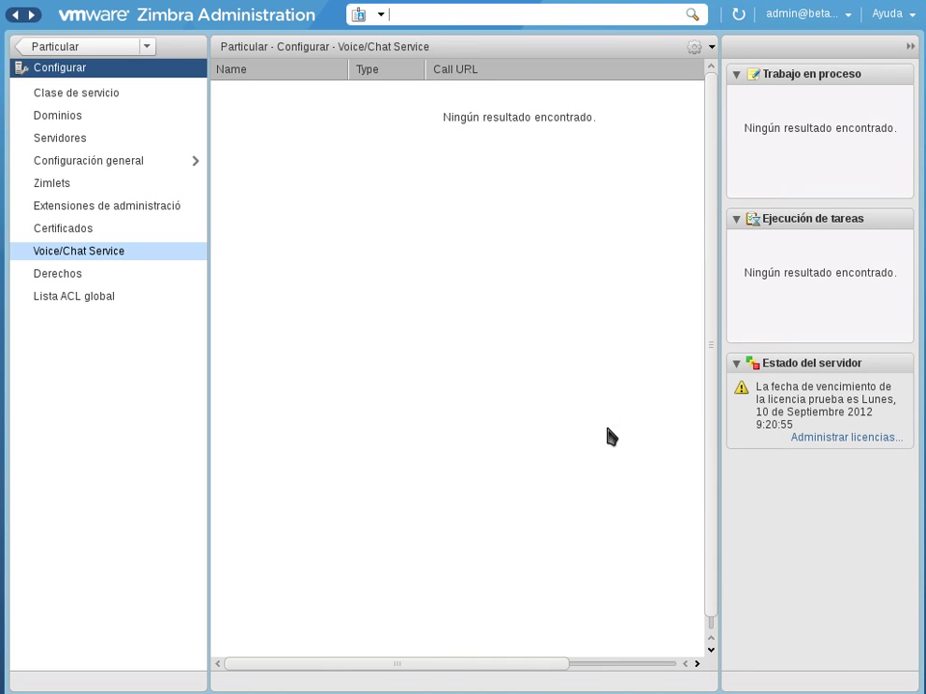